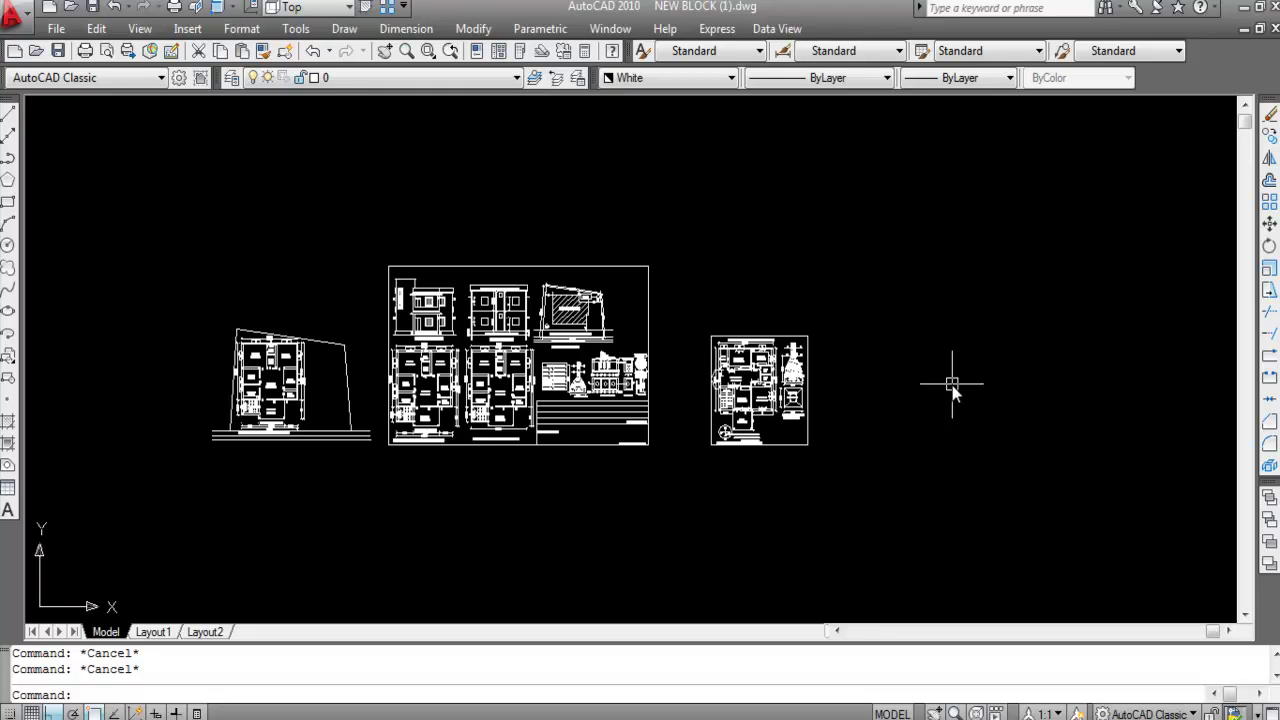
pyautogui.write('BOUNDARY')
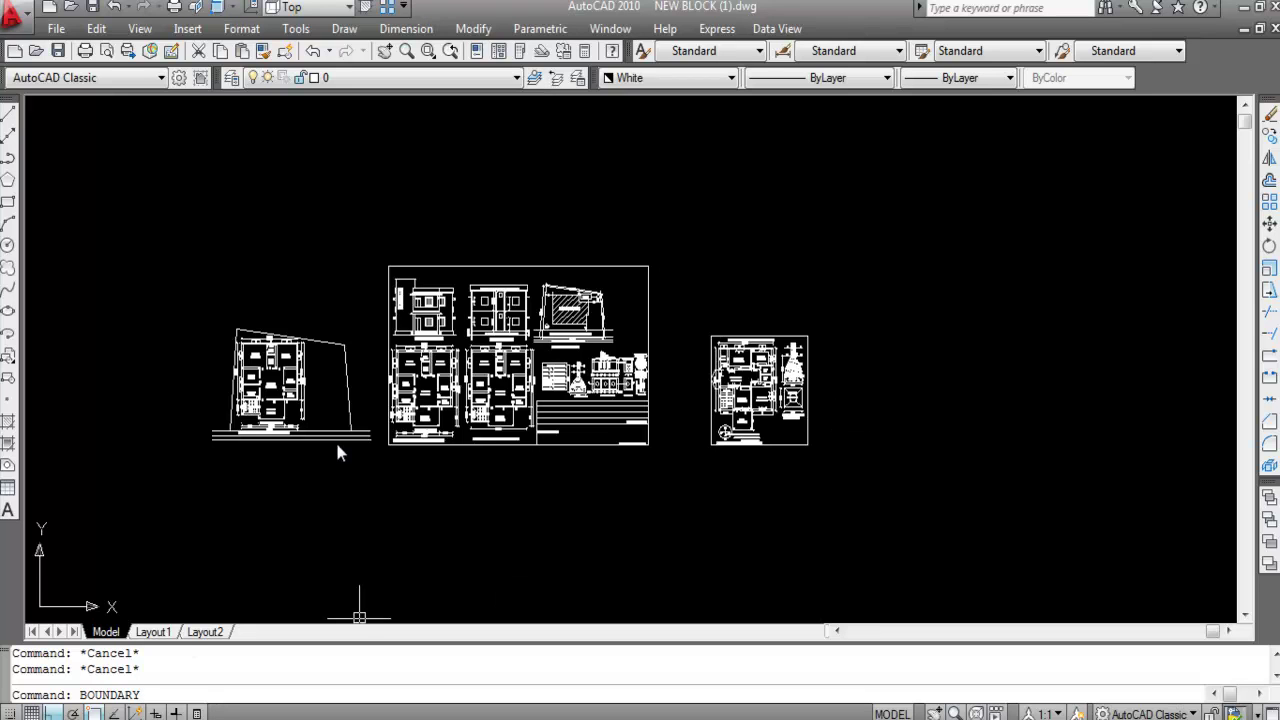
pyautogui.press('Escape')
pyautogui.write('BO')
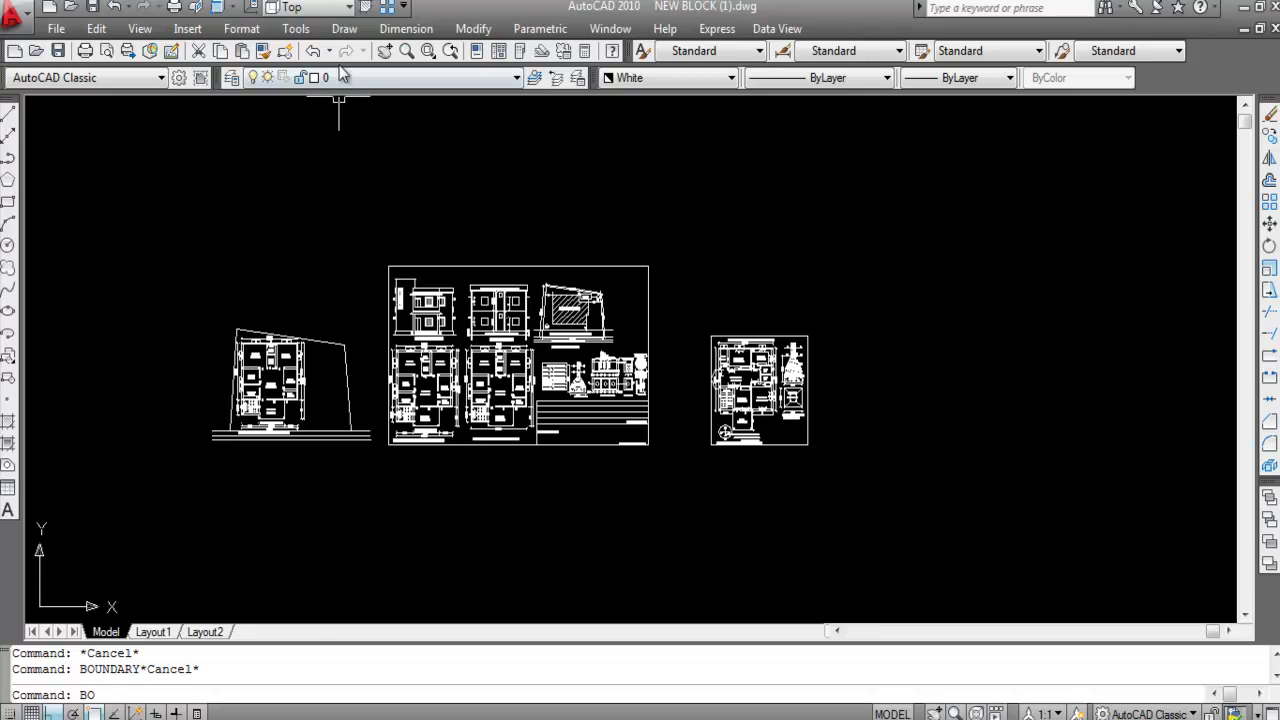
pyautogui.click(344, 32)
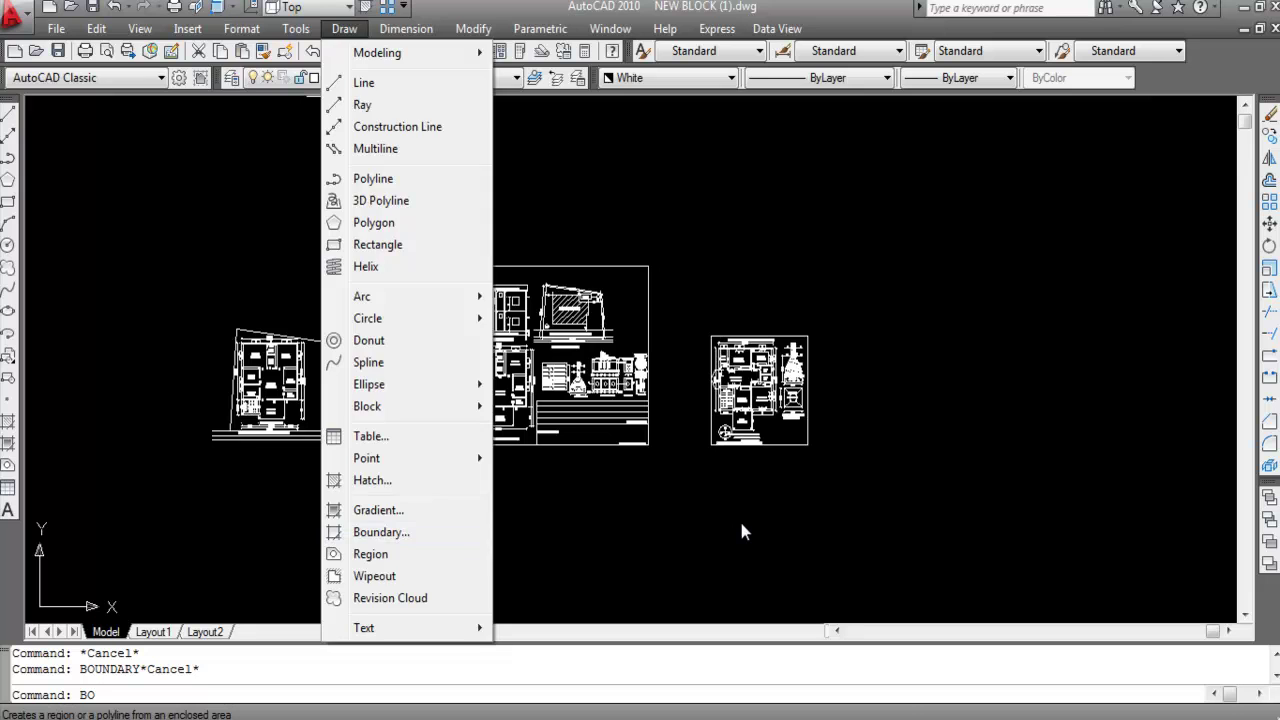
pyautogui.press('Escape')
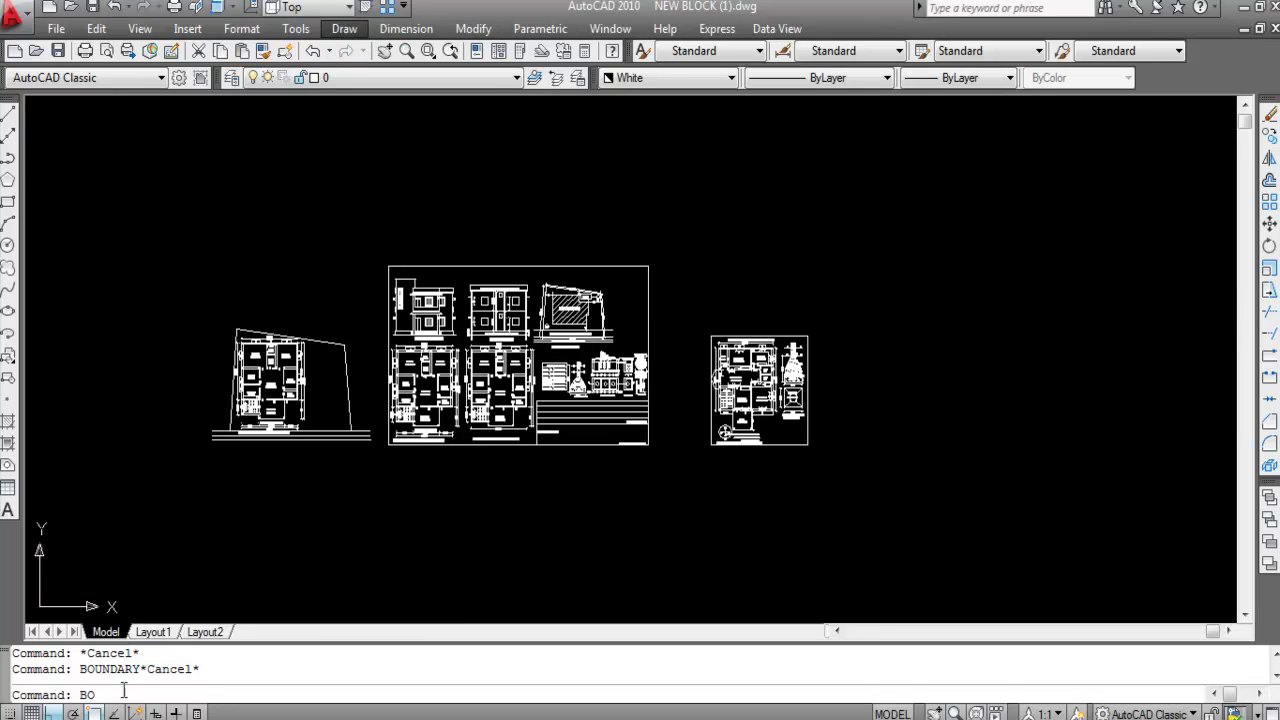
pyautogui.press('Escape')
# Draw a closed rectangle from four separate orthogonal lines in the empty area below the existing building plans.
pyautogui.scroll(-2, 568, 505)
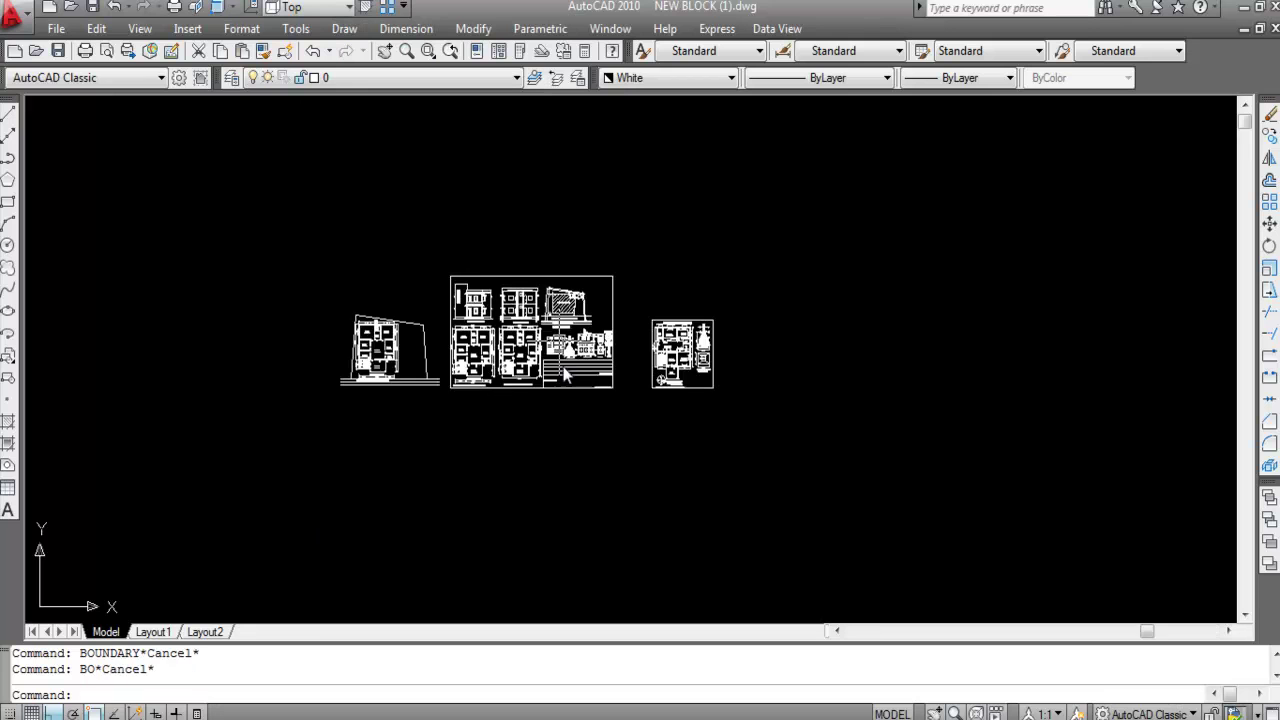
pyautogui.scroll(2, 422, 486)
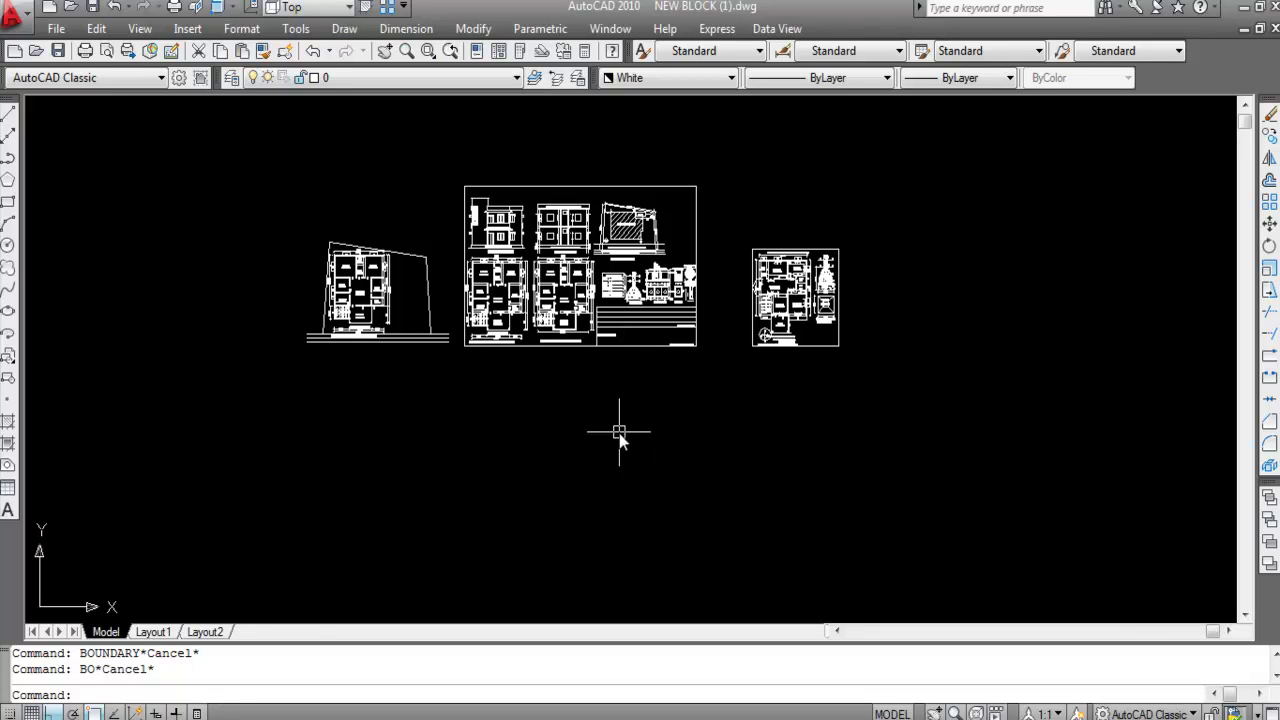
pyautogui.write('L')
pyautogui.press('Return')
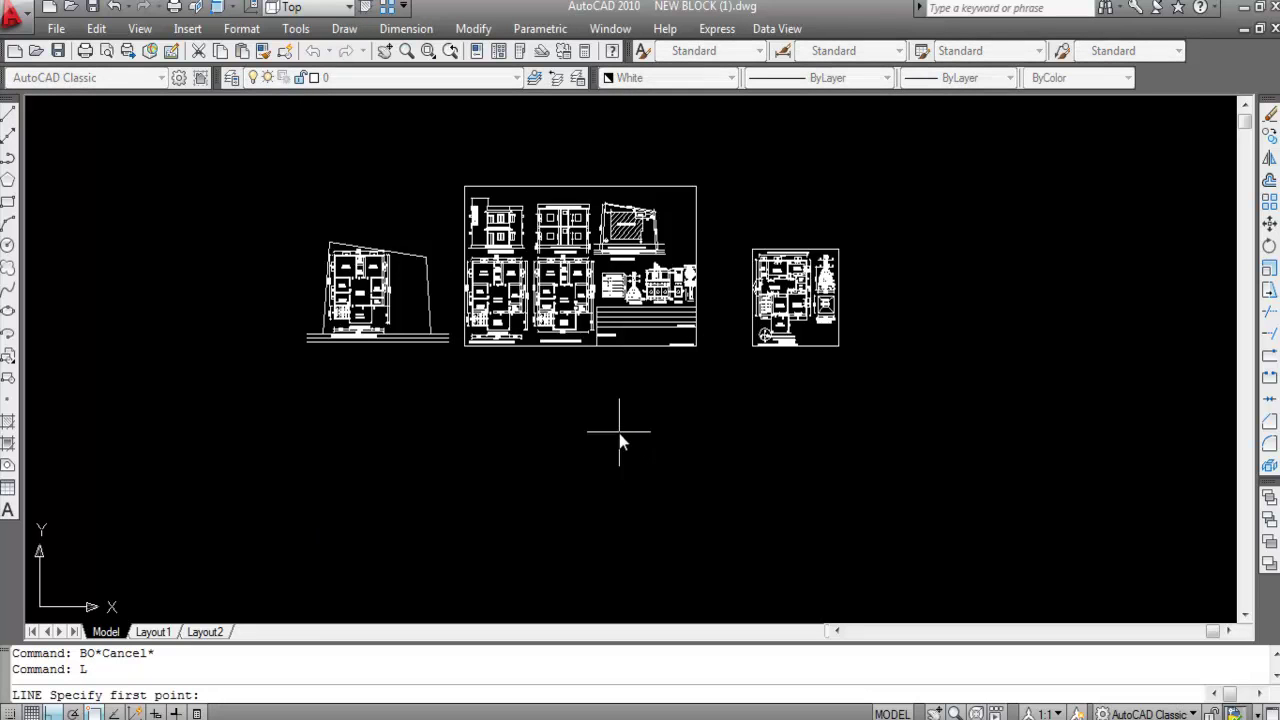
pyautogui.click(556, 421)
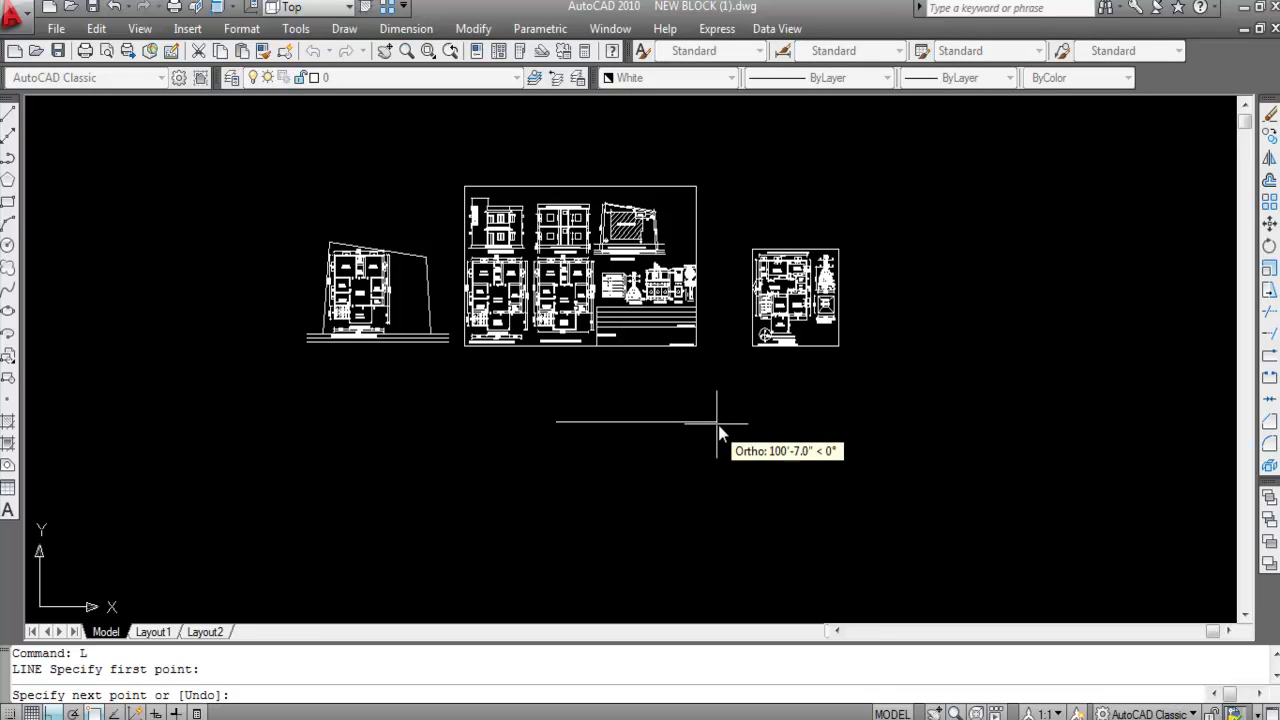
pyautogui.click(723, 422)
pyautogui.click(724, 548)
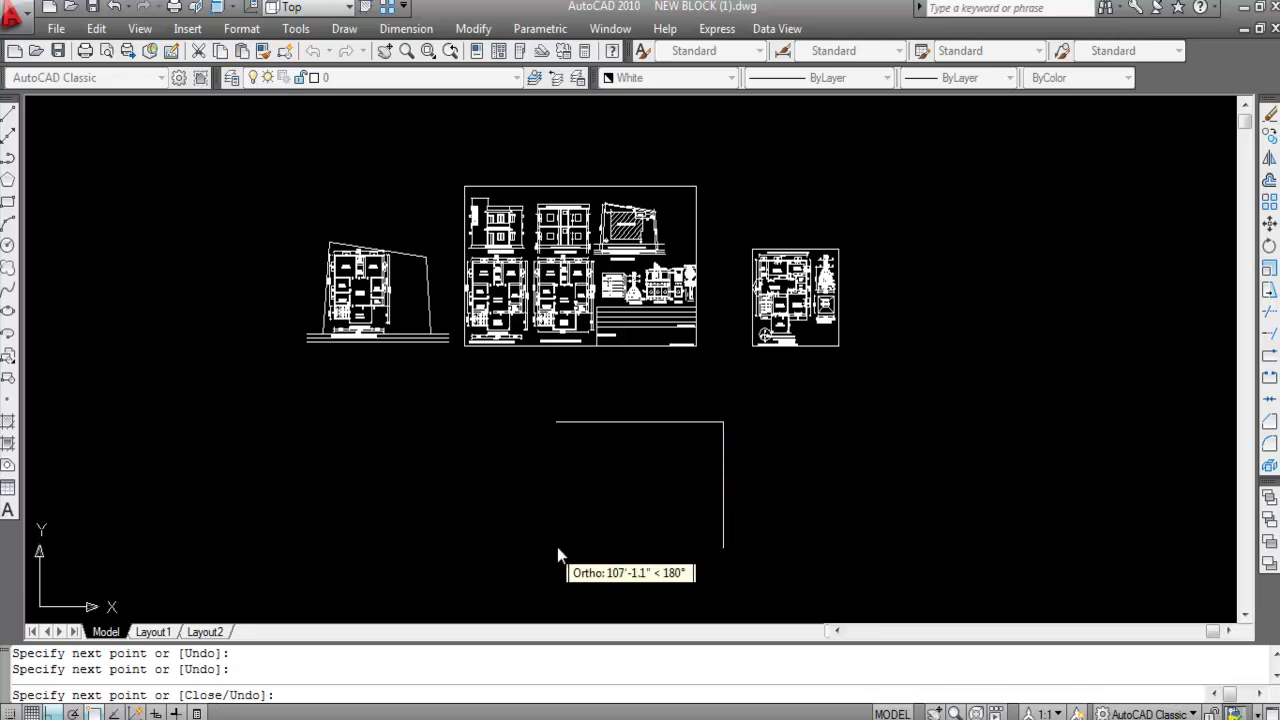
pyautogui.click(556, 423)
pyautogui.click(556, 423)
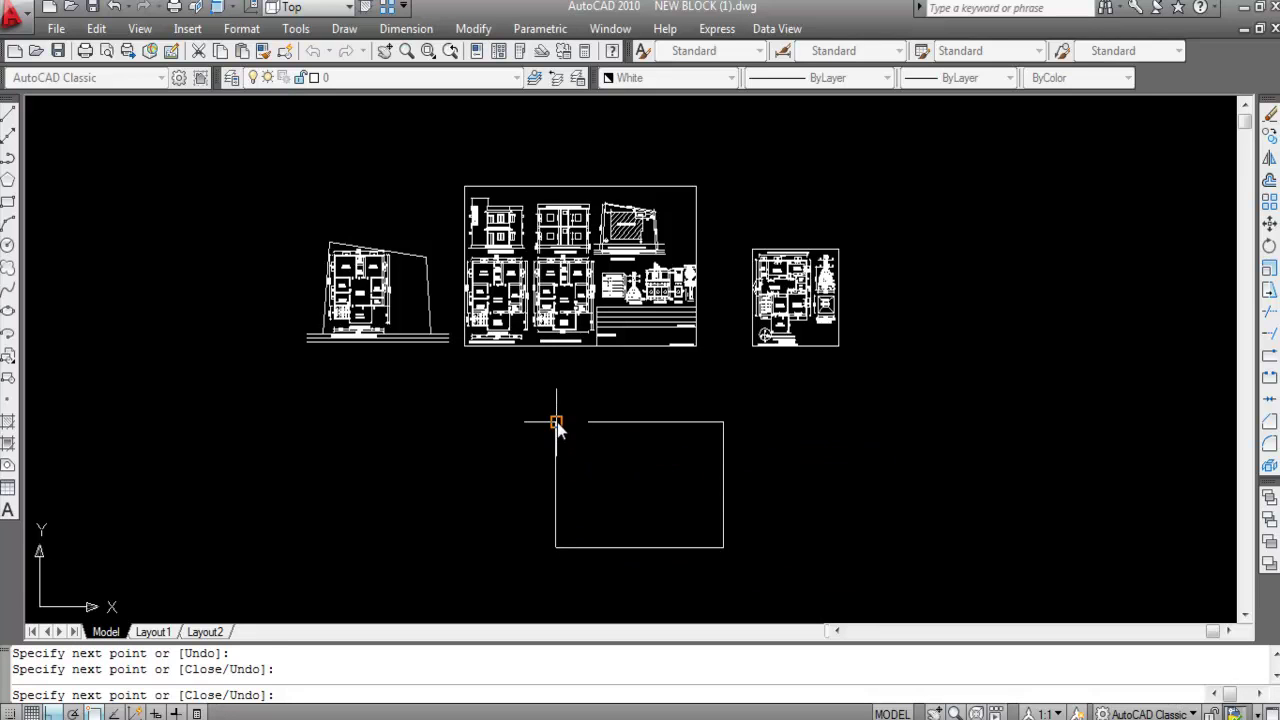
pyautogui.press('Escape')
# Select the rectangle's four sides one by one to check whether they are separate objects, and clear the selection.
pyautogui.scroll(2, 577, 542)
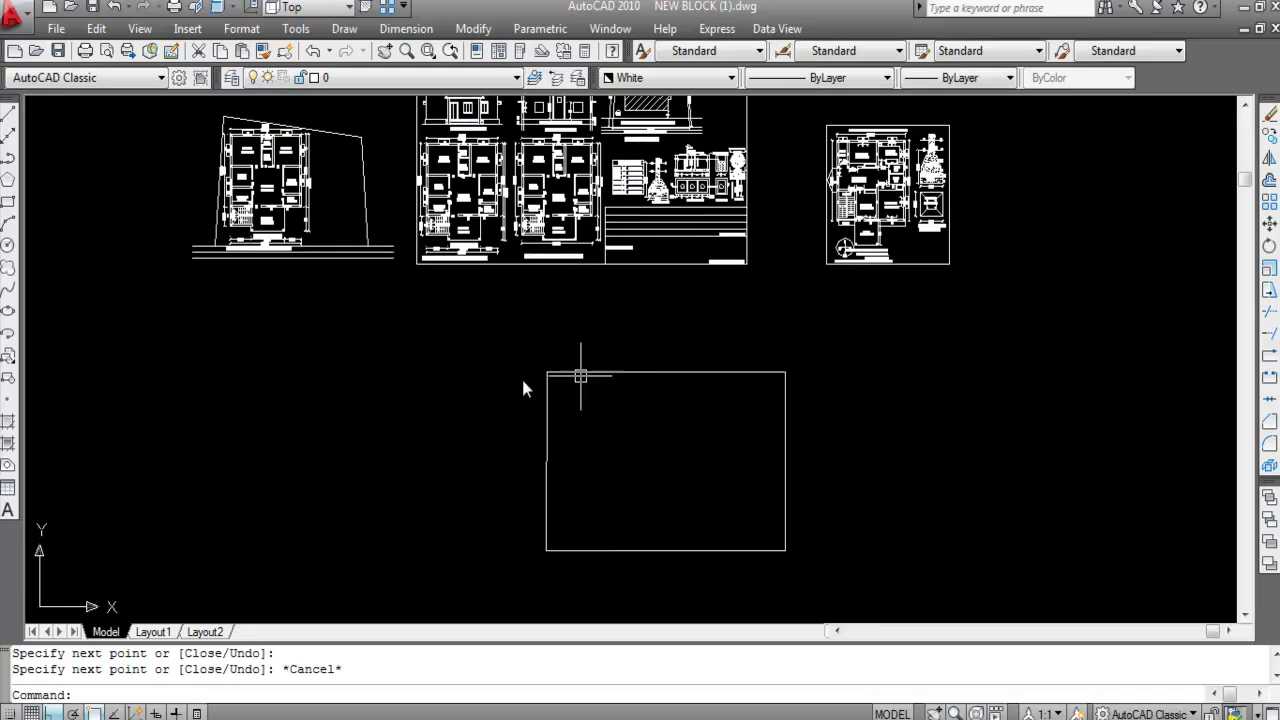
pyautogui.scroll(-2, 795, 335)
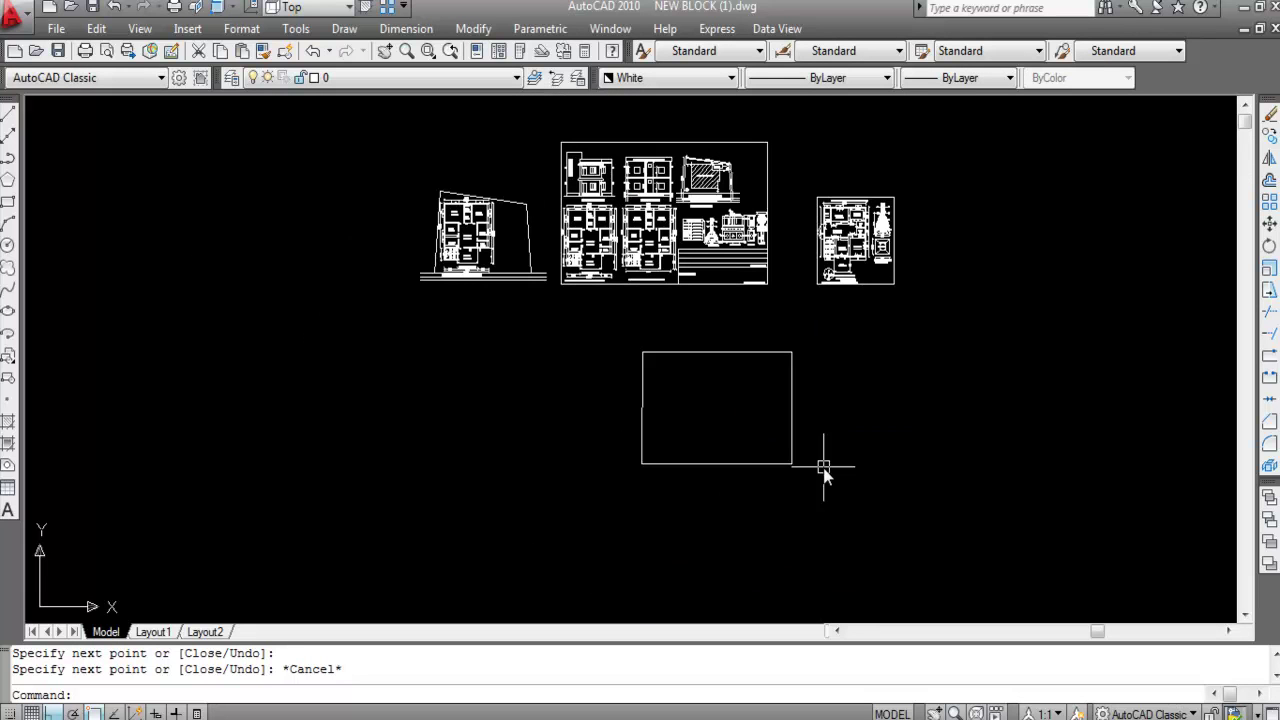
pyautogui.click(740, 464)
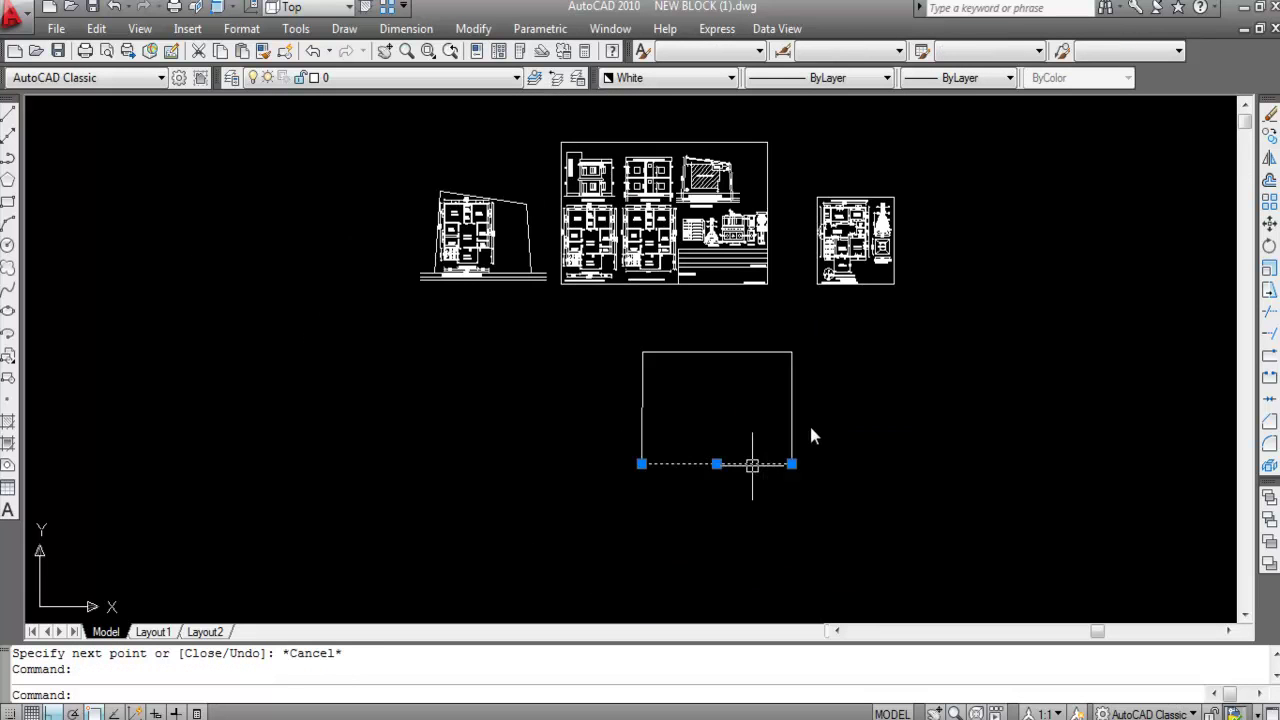
pyautogui.click(854, 415)
pyautogui.click(697, 360)
pyautogui.click(697, 354)
pyautogui.click(642, 414)
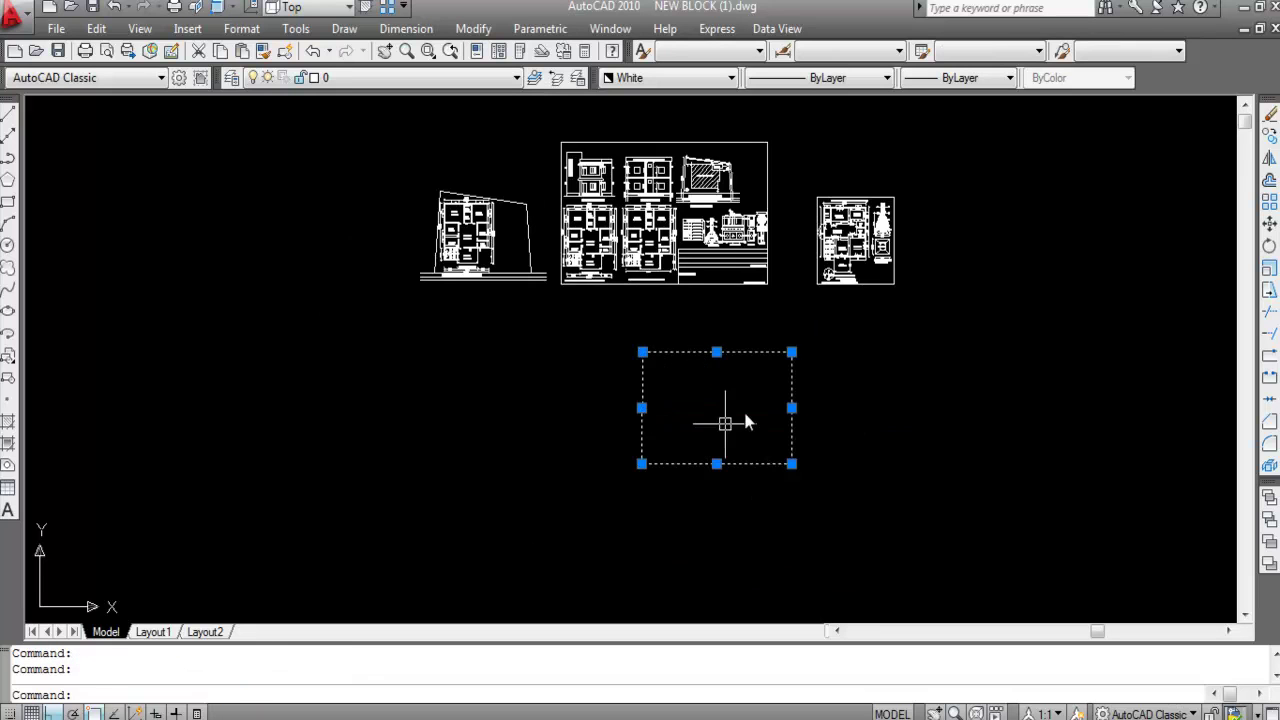
pyautogui.press('Escape')
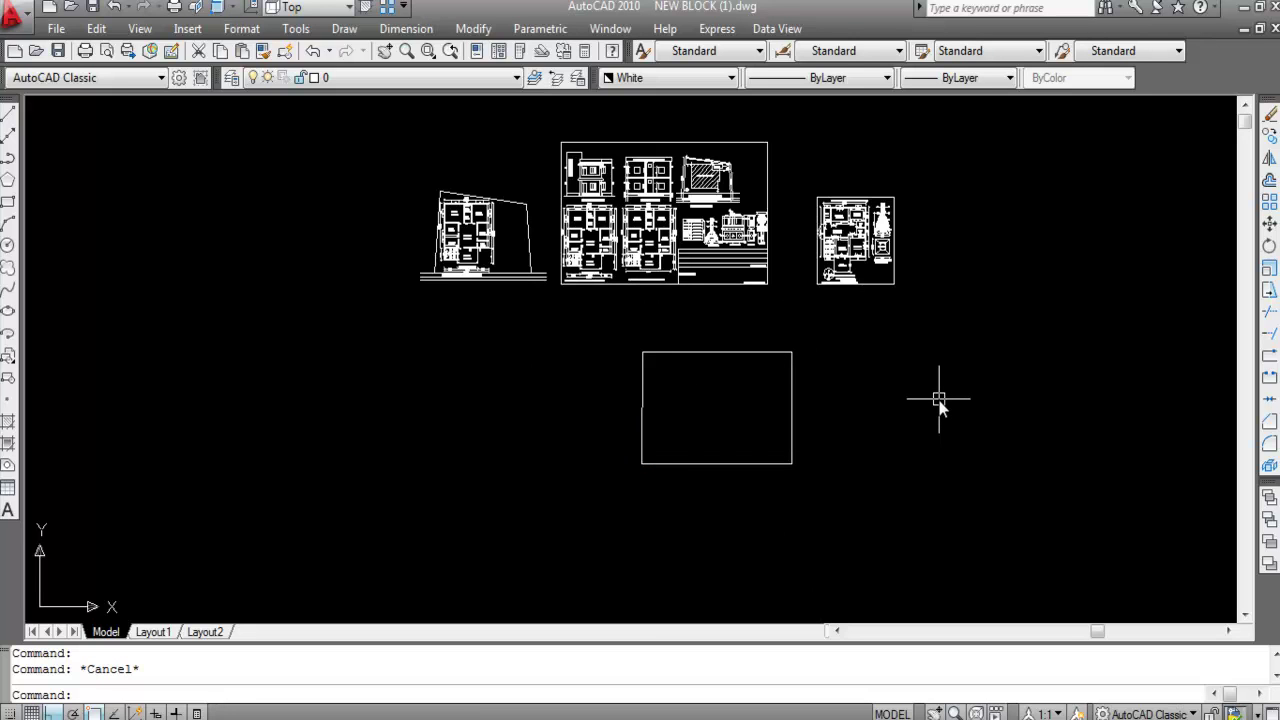
# Create a polyline boundary from an internal point picked inside the rectangle.
pyautogui.write('BO')
pyautogui.press('Return')
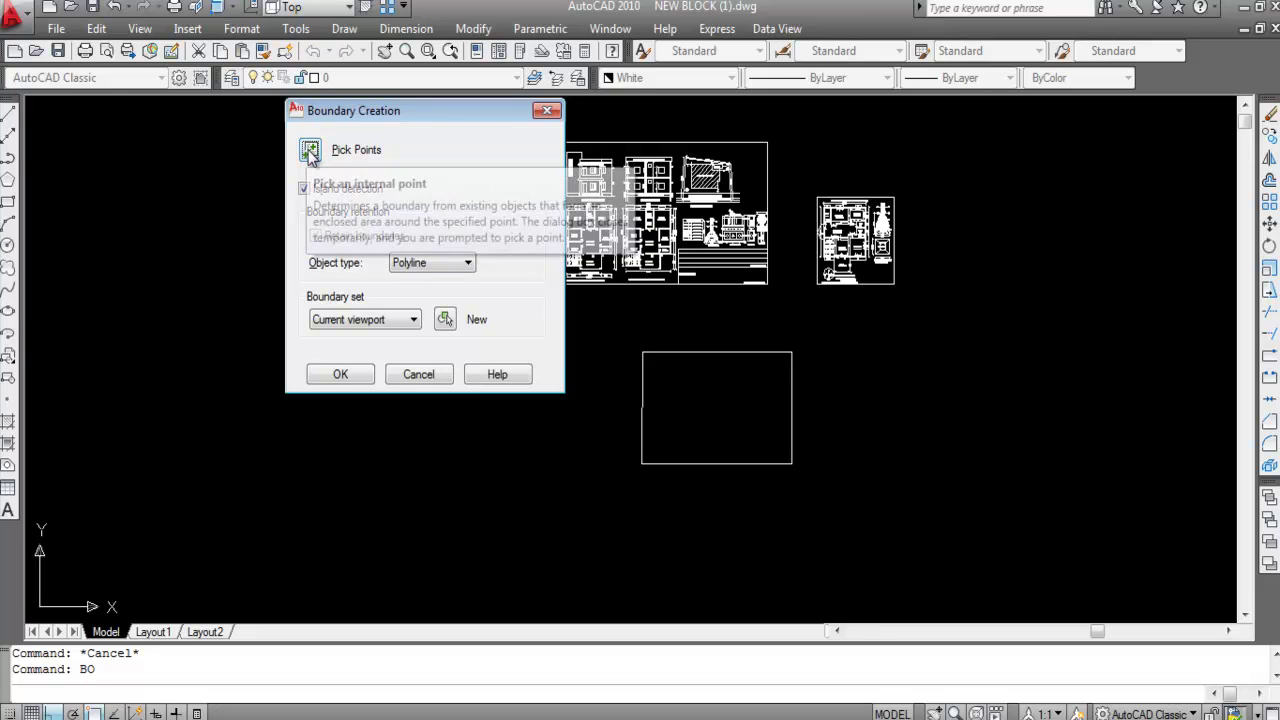
pyautogui.click(310, 150)
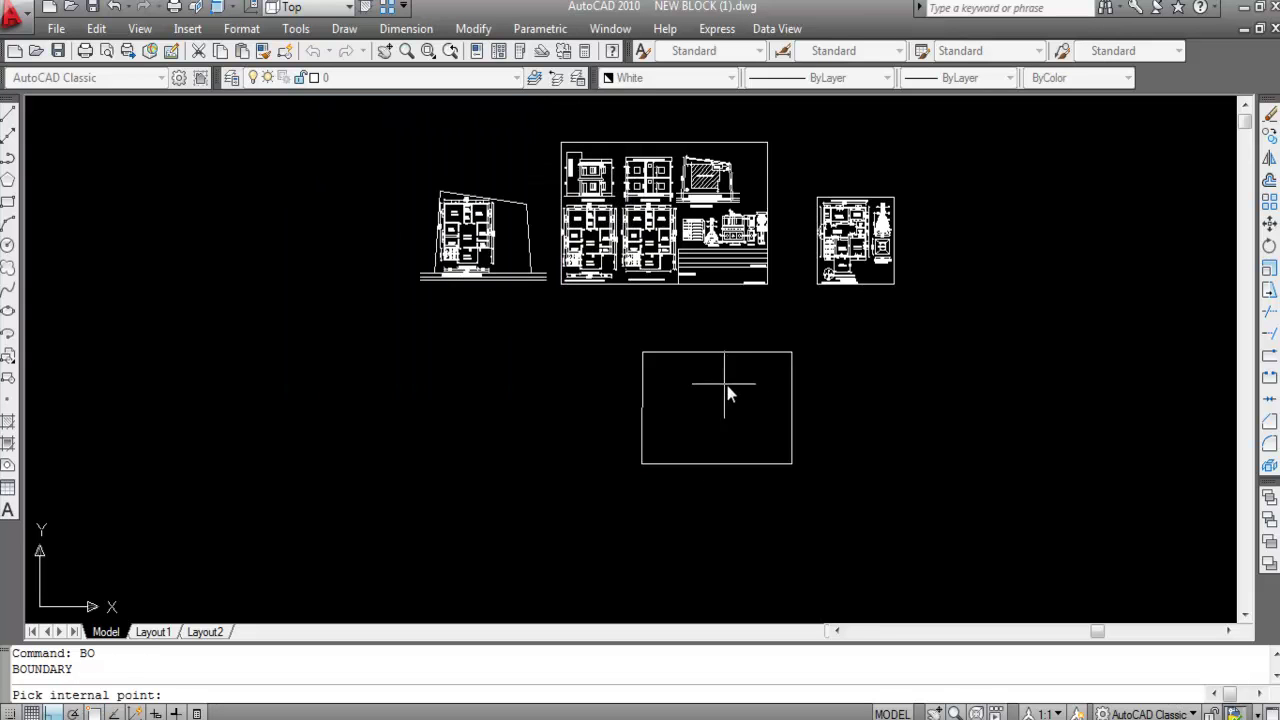
pyautogui.click(714, 416)
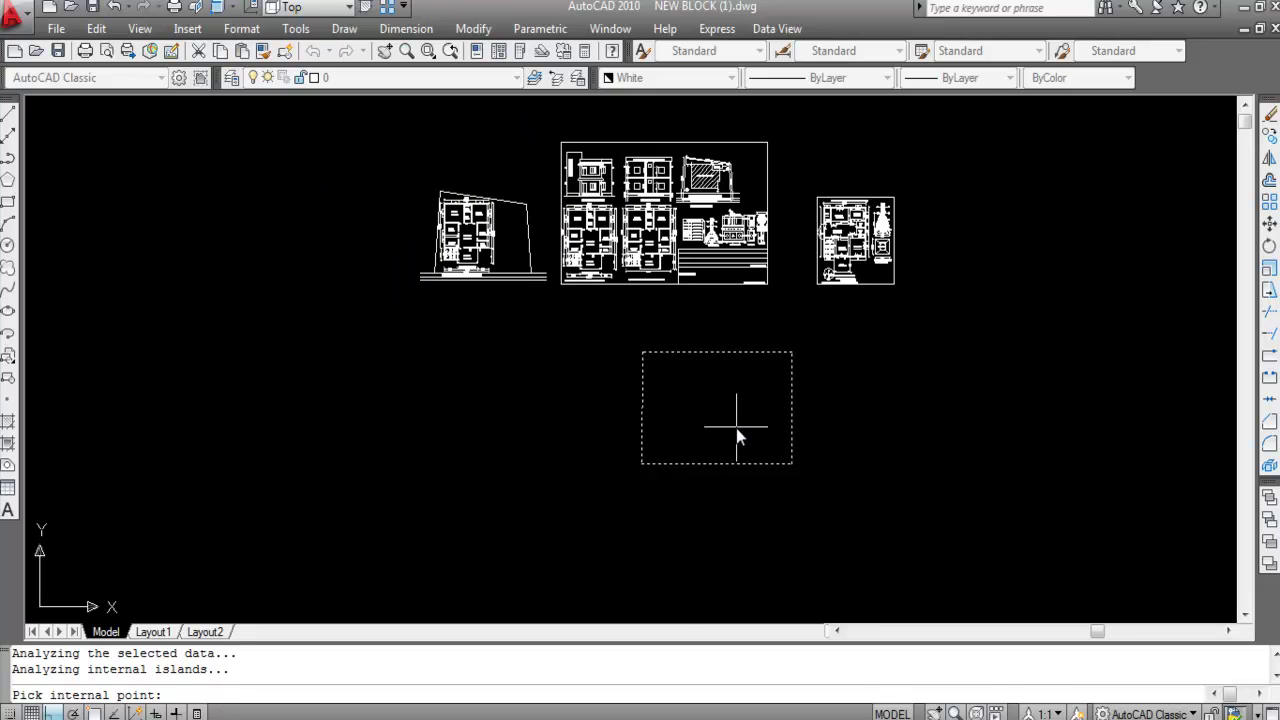
pyautogui.press('Return')
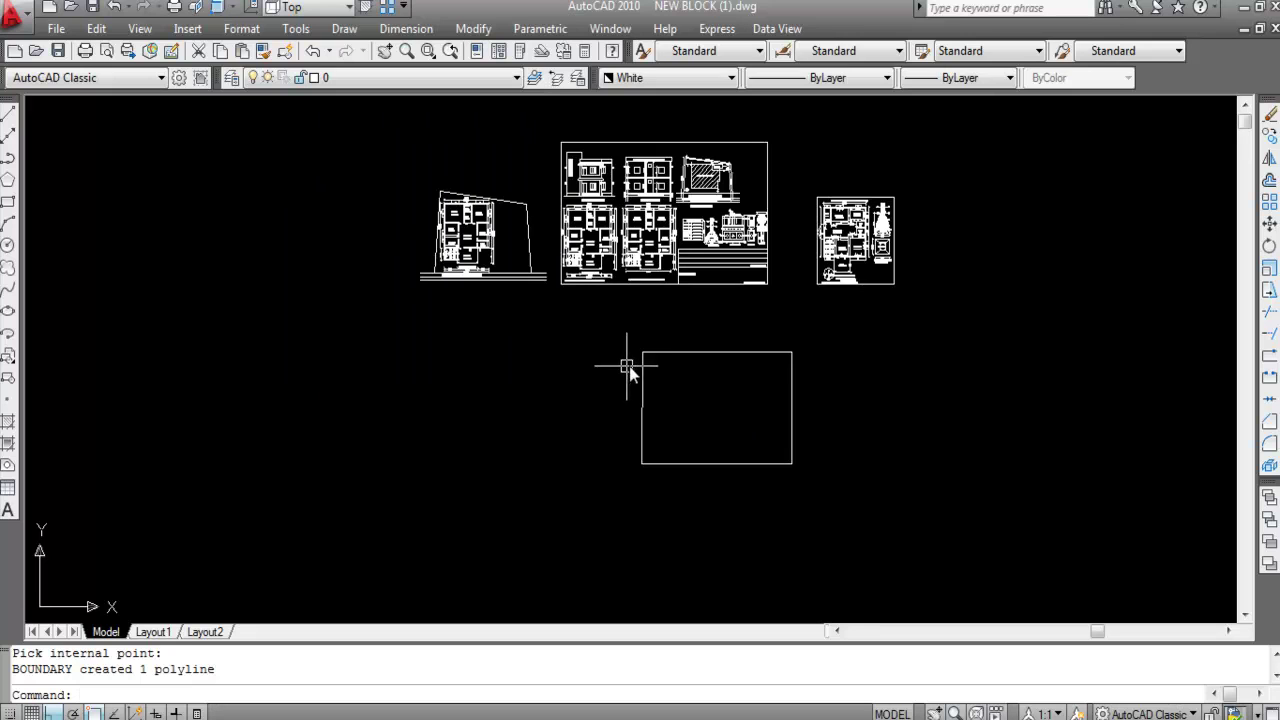
# Move the new boundary polyline horizontally about 175 feet to the right of the original rectangle lines.
pyautogui.click(671, 352)
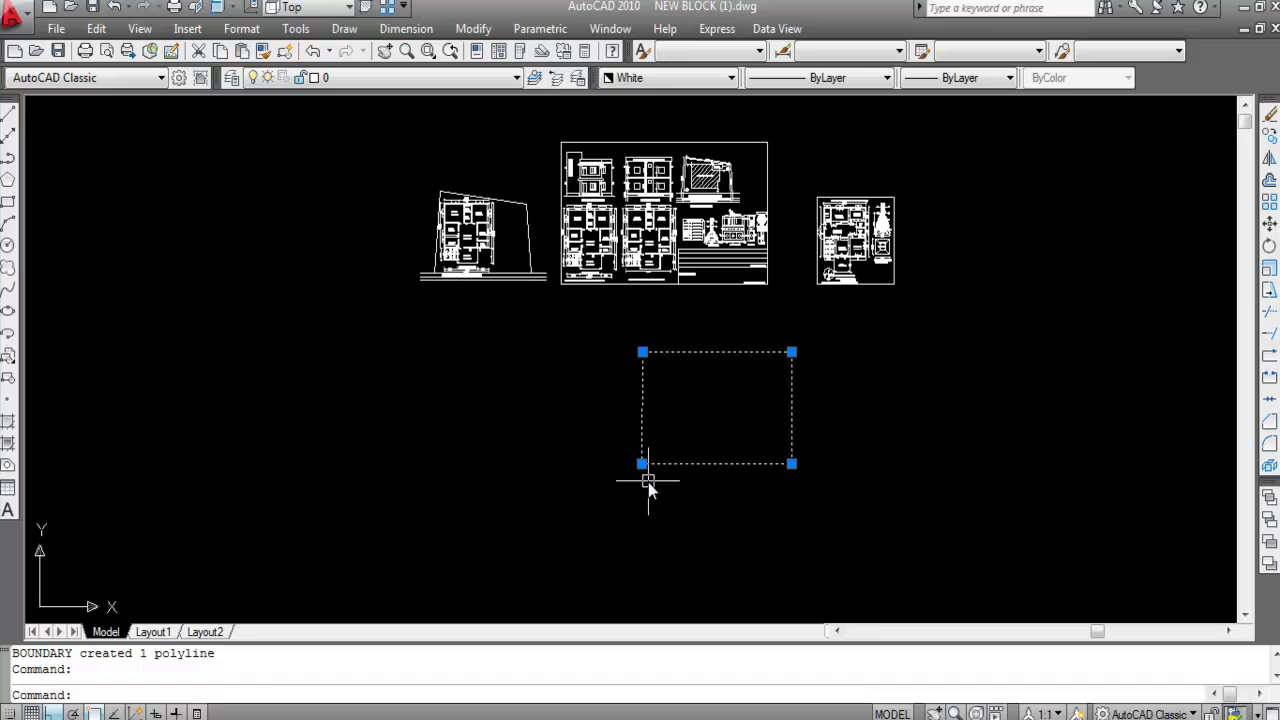
pyautogui.write('co')
pyautogui.press('Return')
pyautogui.click(686, 429)
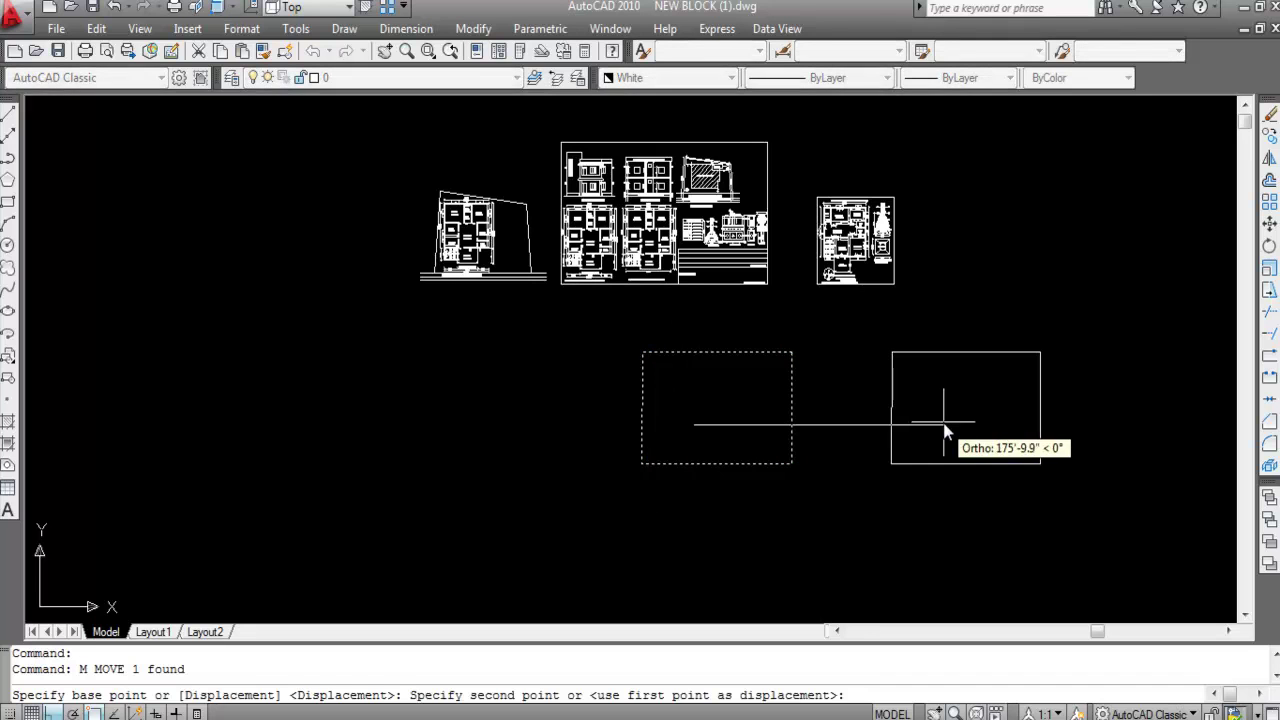
pyautogui.click(935, 429)
pyautogui.press('Return')
# Select sides of the original rectangle and of the moved boundary to compare how their objects are joined.
pyautogui.click(760, 464)
pyautogui.click(841, 398)
pyautogui.click(737, 400)
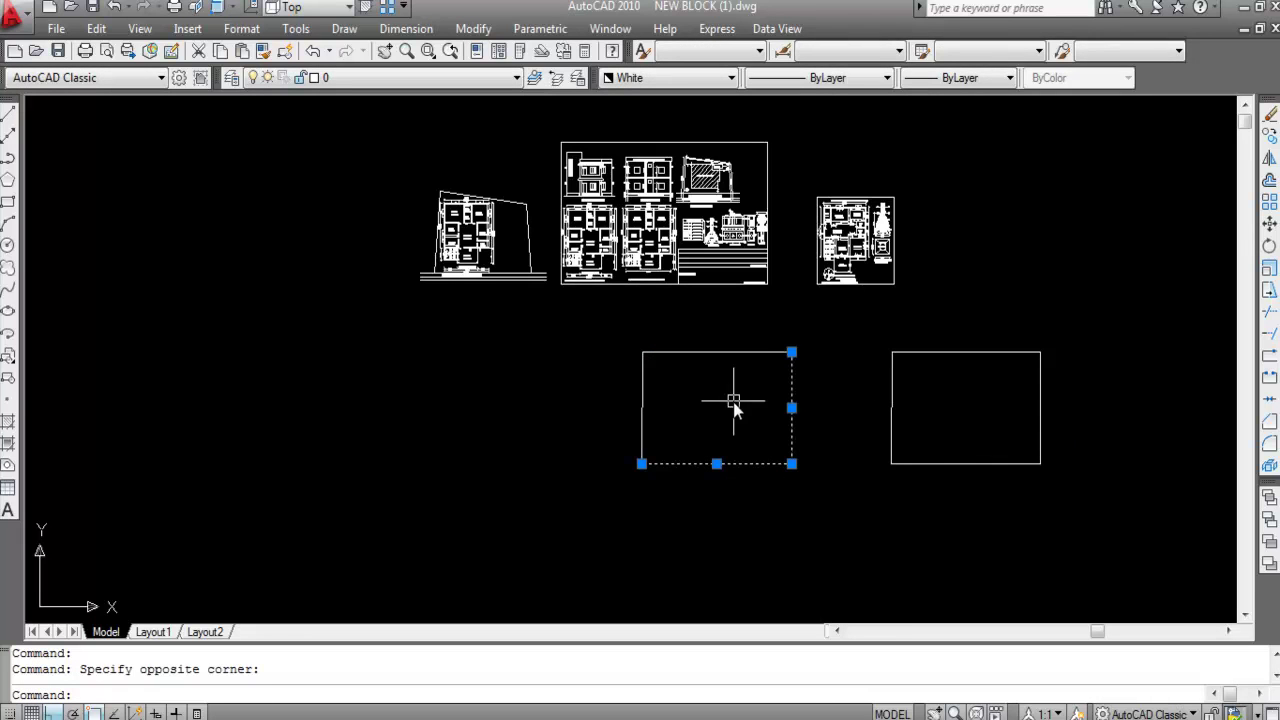
pyautogui.press('Escape')
pyautogui.click(1041, 437)
pyautogui.press('Escape')
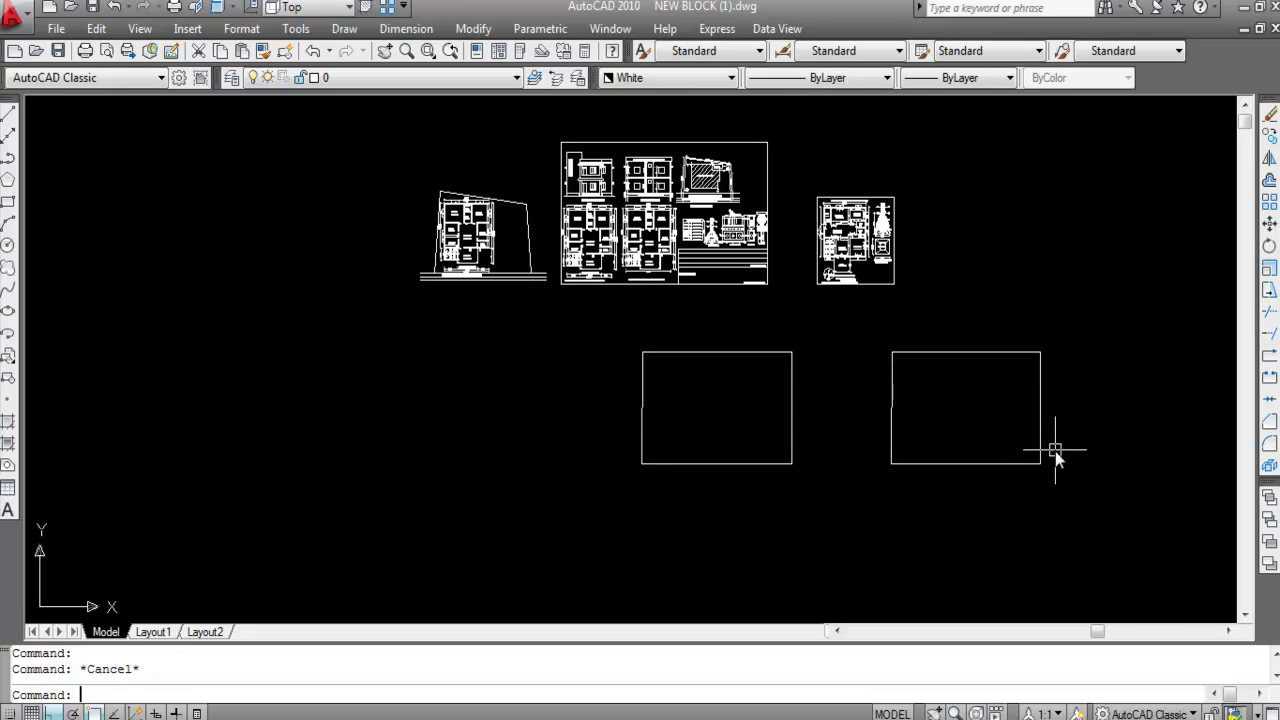
# Undo the move of the boundary polyline and check the selection on the rectangle's upper edge.
pyautogui.write('u')
pyautogui.press('Return')
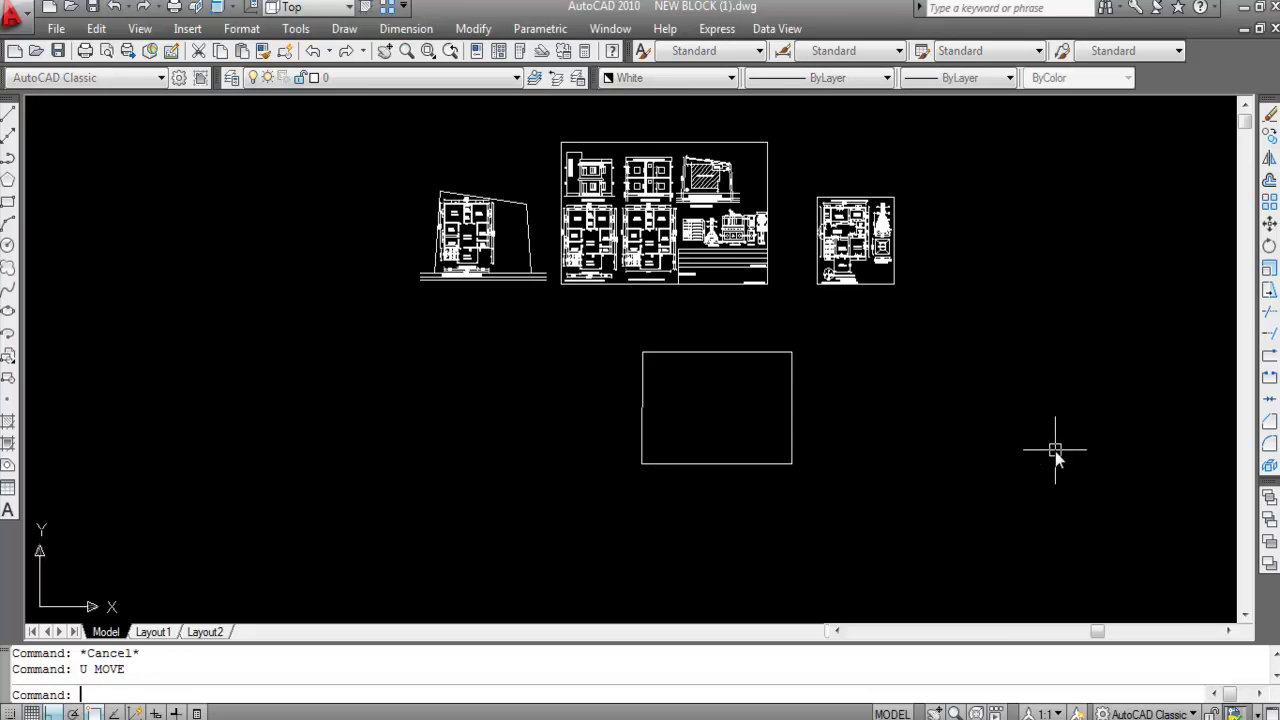
pyautogui.click(691, 354)
pyautogui.press('Escape')
# Draw a closed triangle from three separate lines beside the rectangle, with Ortho turned off.
pyautogui.scroll(-3, 510, 405)
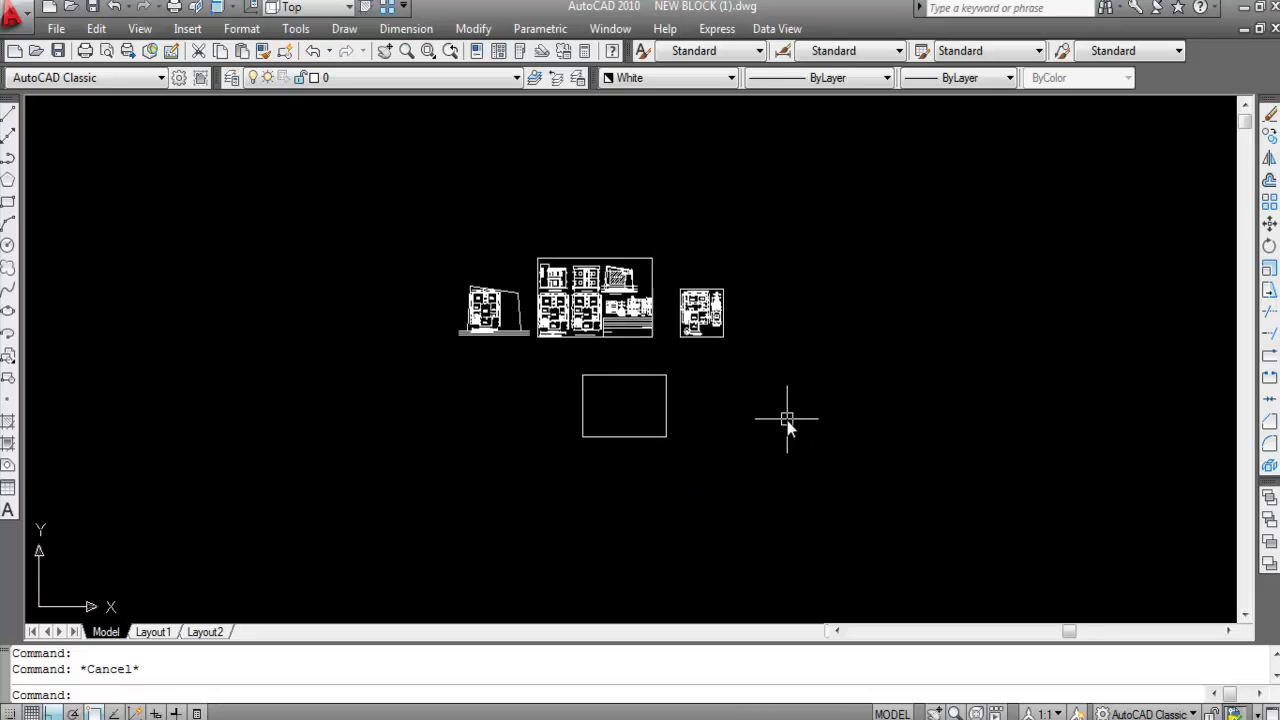
pyautogui.write('l')
pyautogui.press('Return')
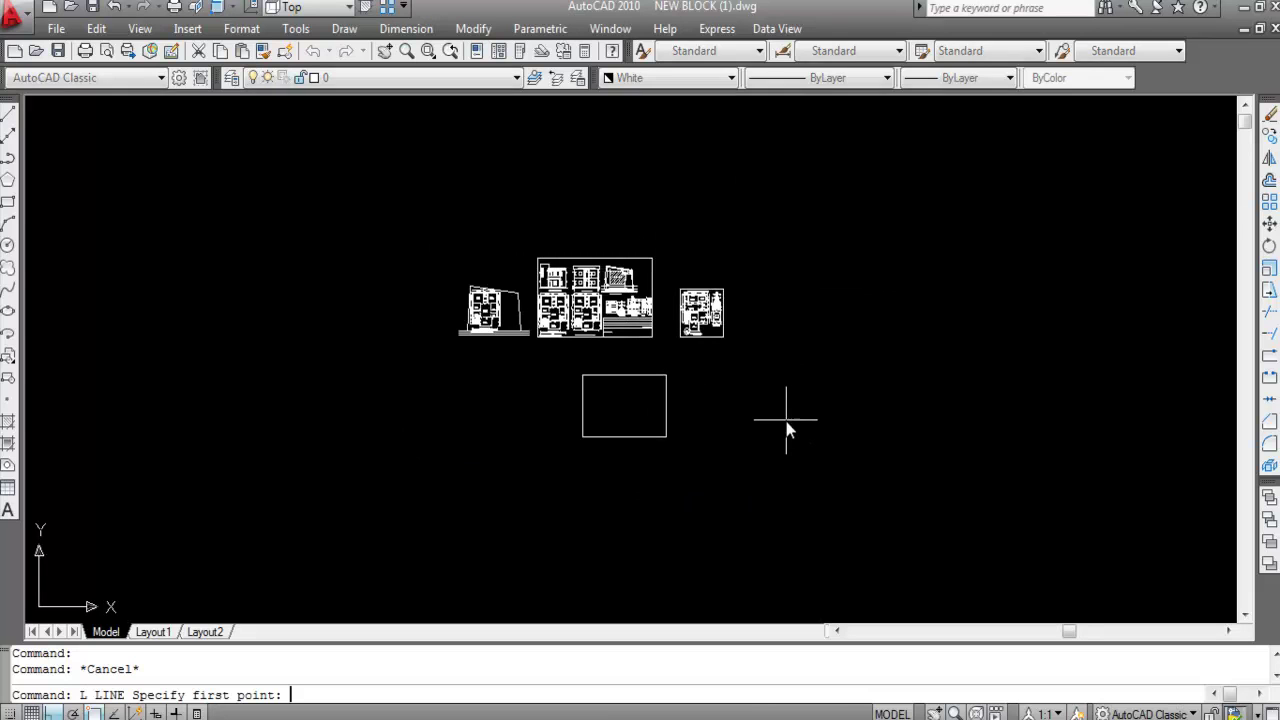
pyautogui.click(740, 440)
pyautogui.press('F8')
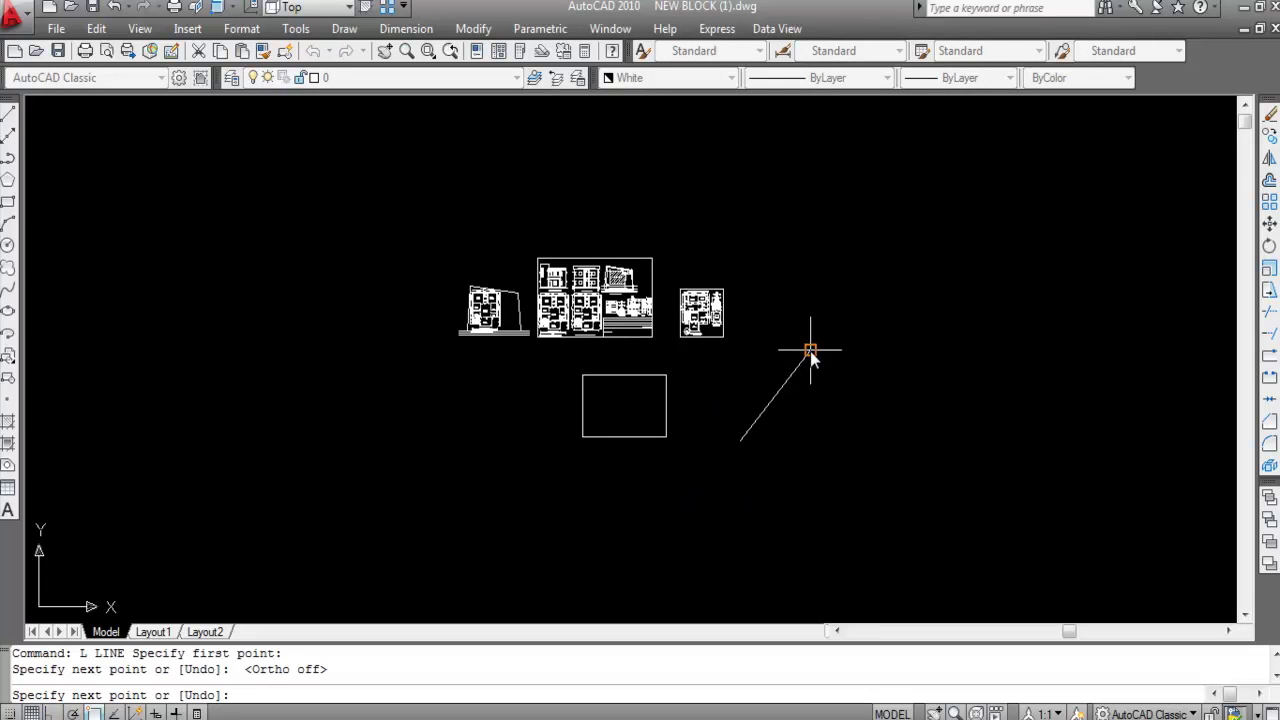
pyautogui.click(810, 352)
pyautogui.click(847, 469)
pyautogui.click(740, 441)
pyautogui.press('Escape')
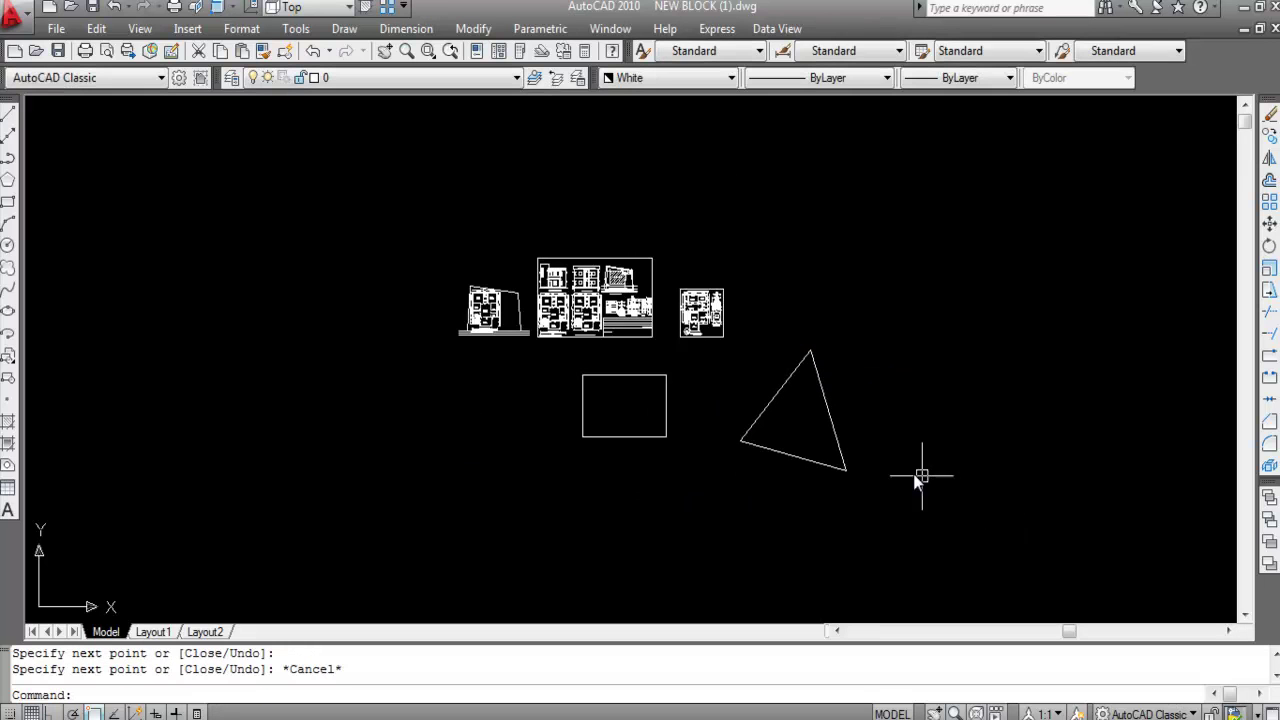
# Select sides of the triangle to check whether they are separate lines, and clear the selection.
pyautogui.click(793, 457)
pyautogui.press('Escape')
pyautogui.click(866, 424)
pyautogui.click(724, 412)
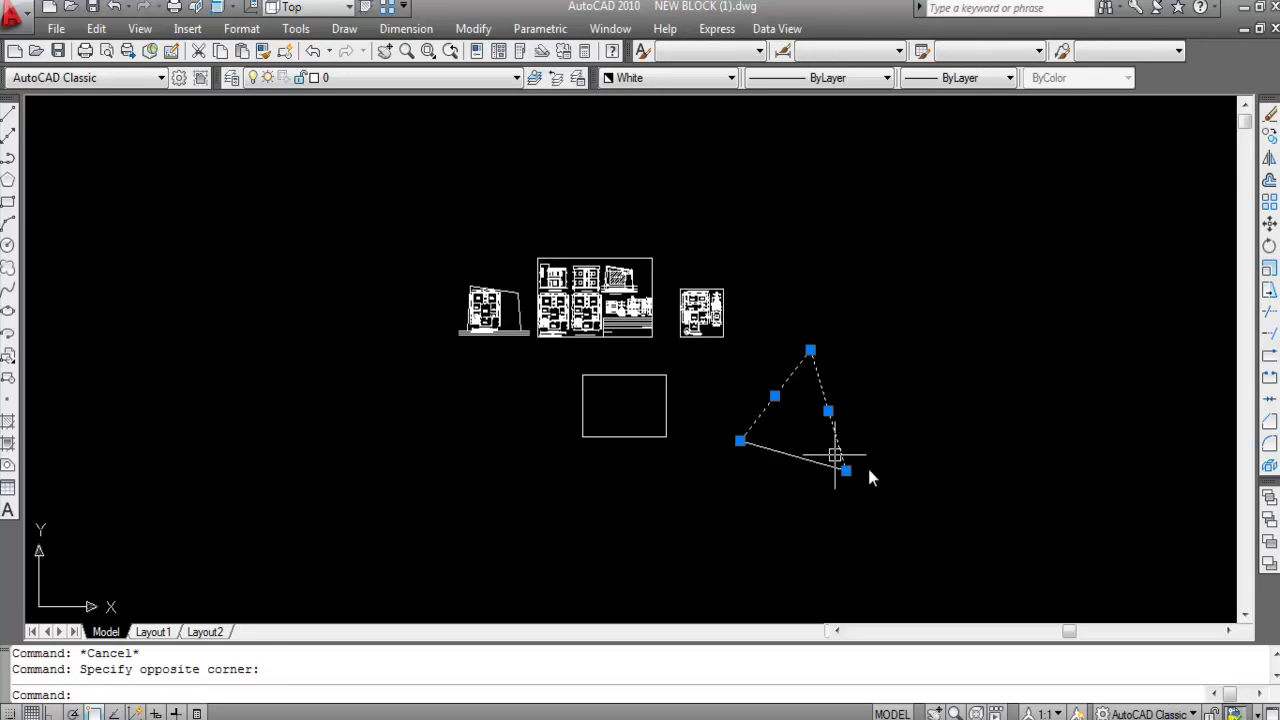
pyautogui.press('Escape')
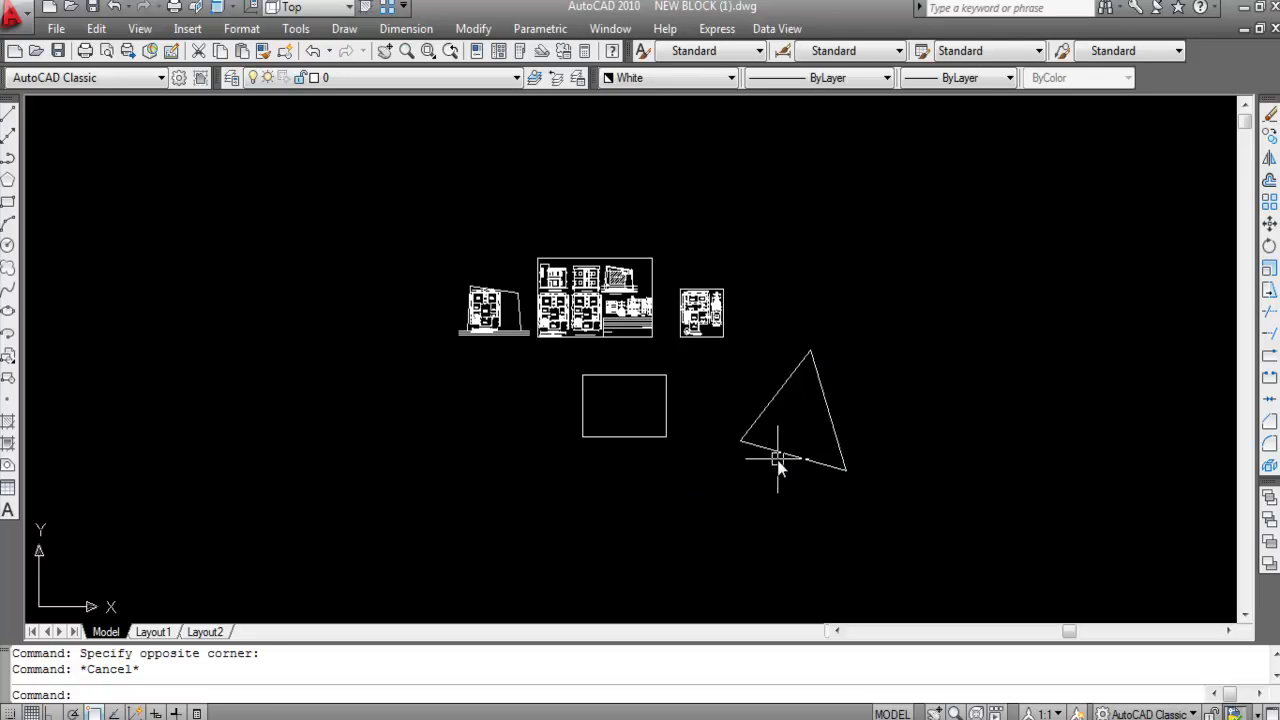
# List the object data of the triangle's right-hand side line and close the listing.
pyautogui.moveTo(786, 392)
pyautogui.moveTo(743, 440)
pyautogui.write('LI')
pyautogui.press('Return')
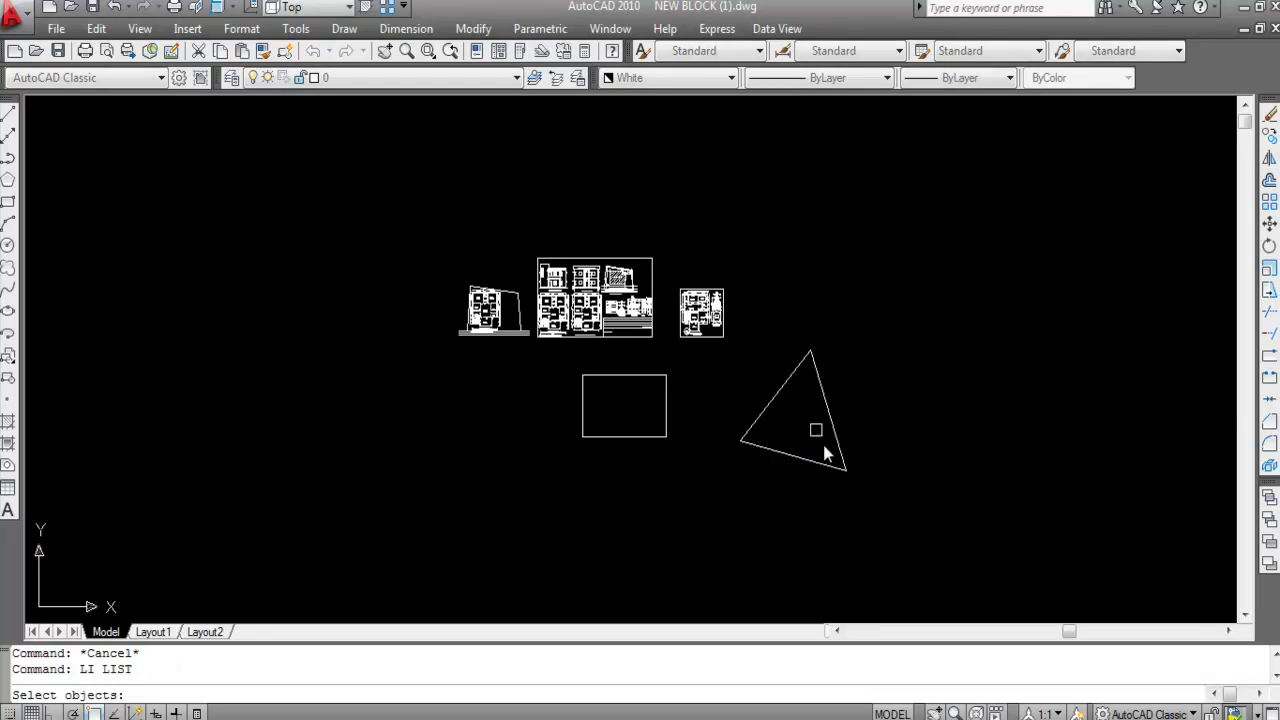
pyautogui.click(837, 443)
pyautogui.press('Return')
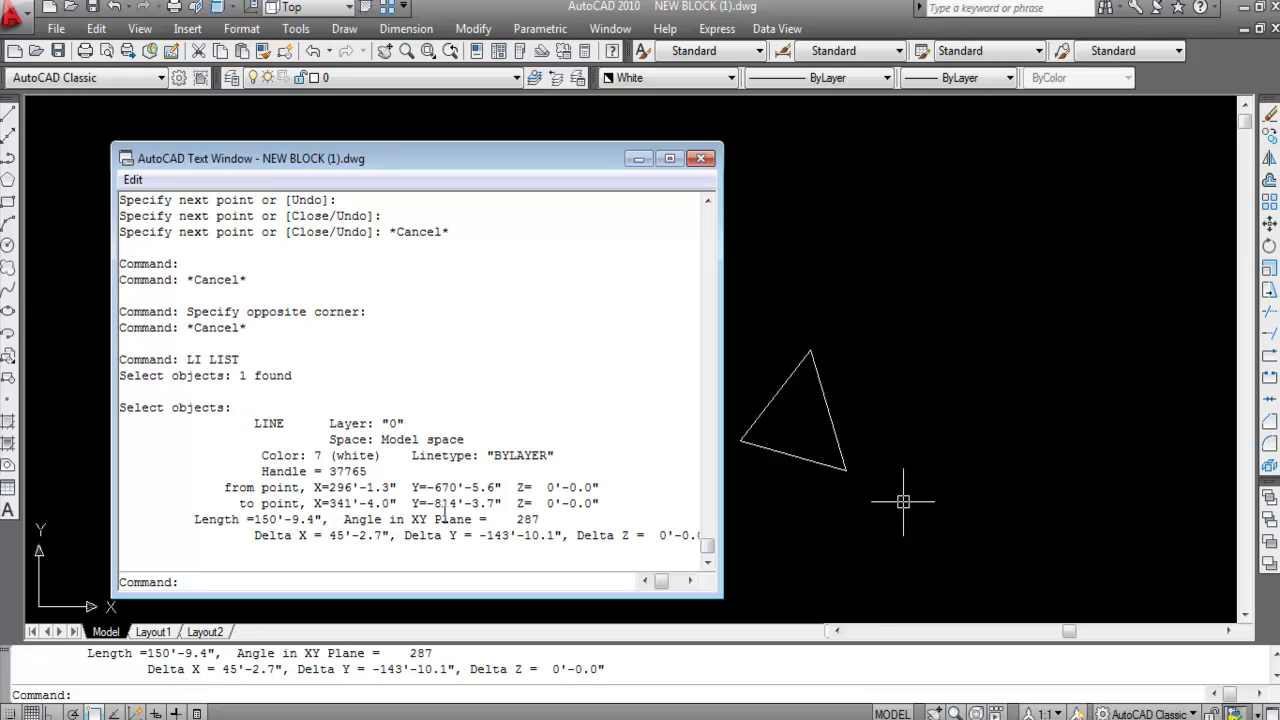
pyautogui.click(701, 158)
pyautogui.press('Escape')
# Create a polyline boundary from a point inside the triangle, with island detection on and the current viewport as boundary set.
pyautogui.click(808, 428)
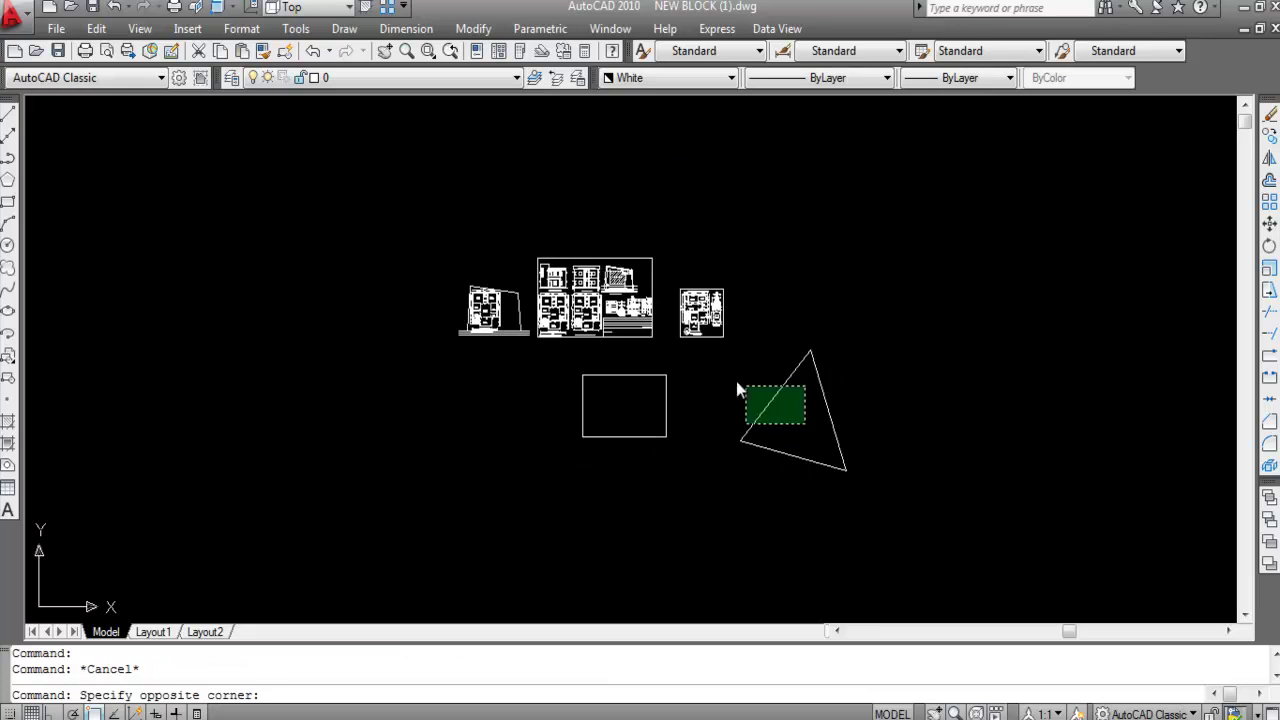
pyautogui.press('Escape')
pyautogui.write('BO')
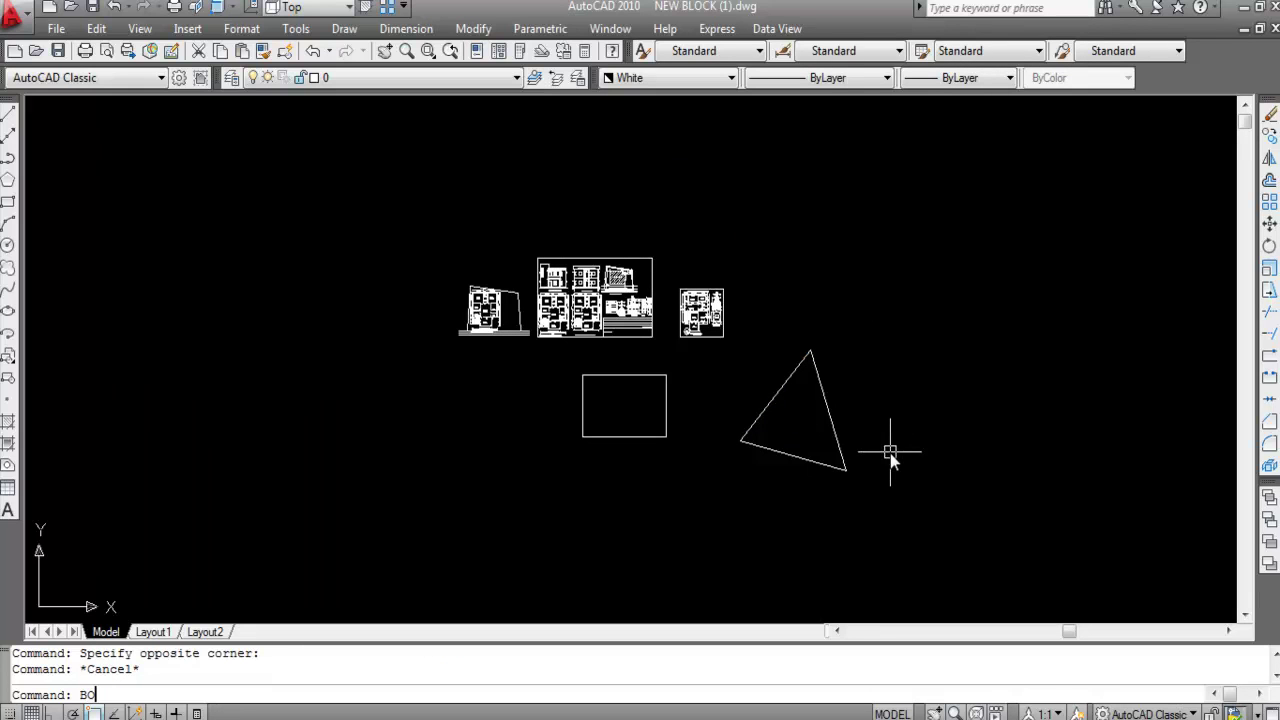
pyautogui.press('Return')
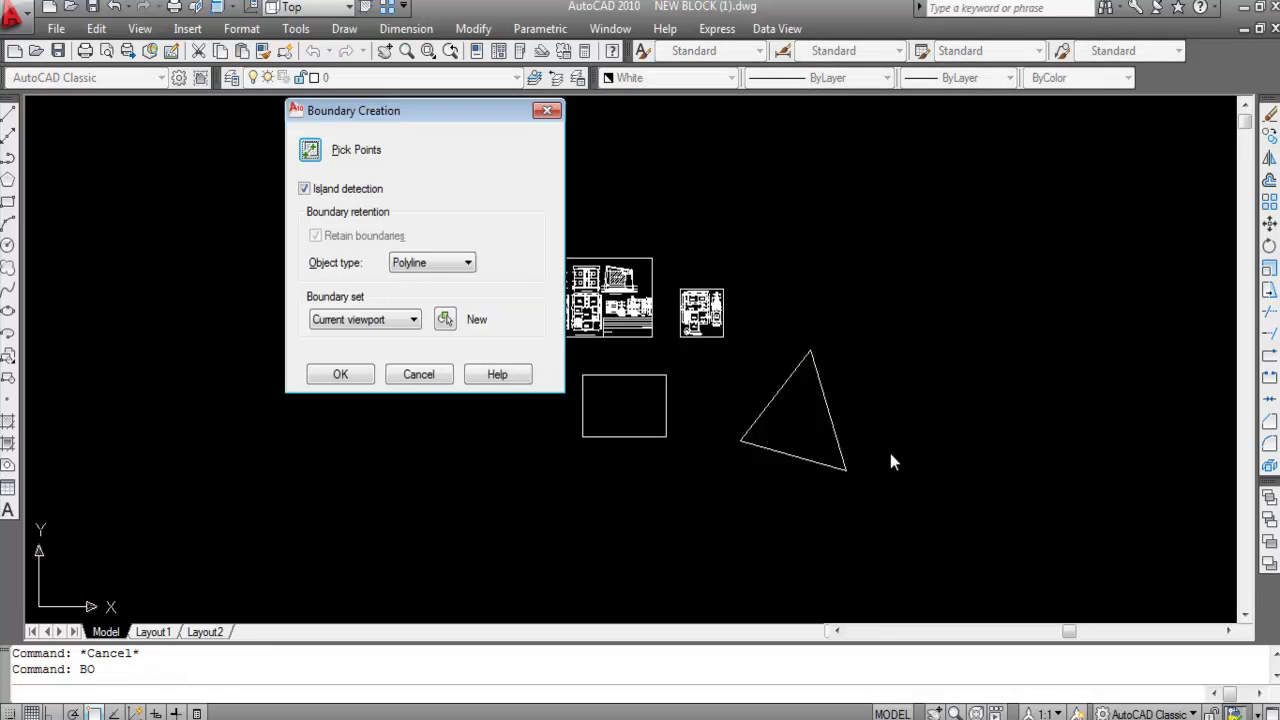
pyautogui.click(310, 149)
pyautogui.click(805, 422)
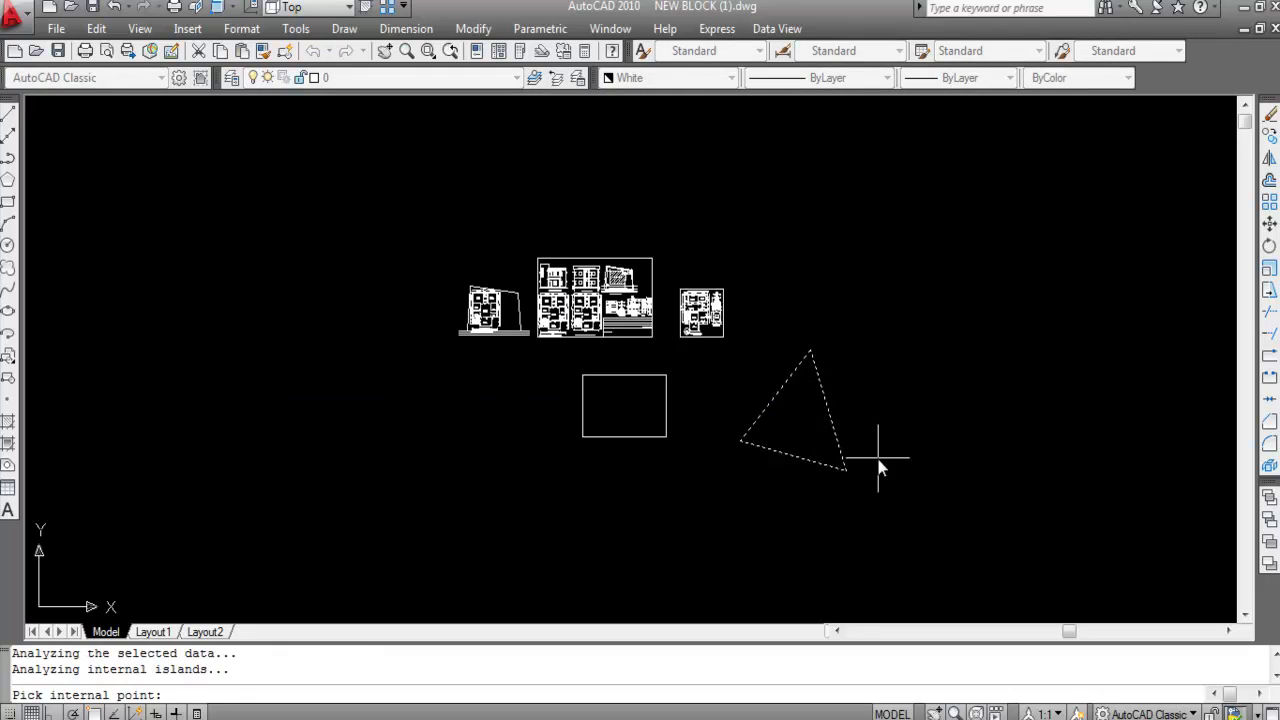
pyautogui.press('Return')
# Select the triangle's sides one after another to check for the new single polyline, and clear the selection.
pyautogui.click(825, 466)
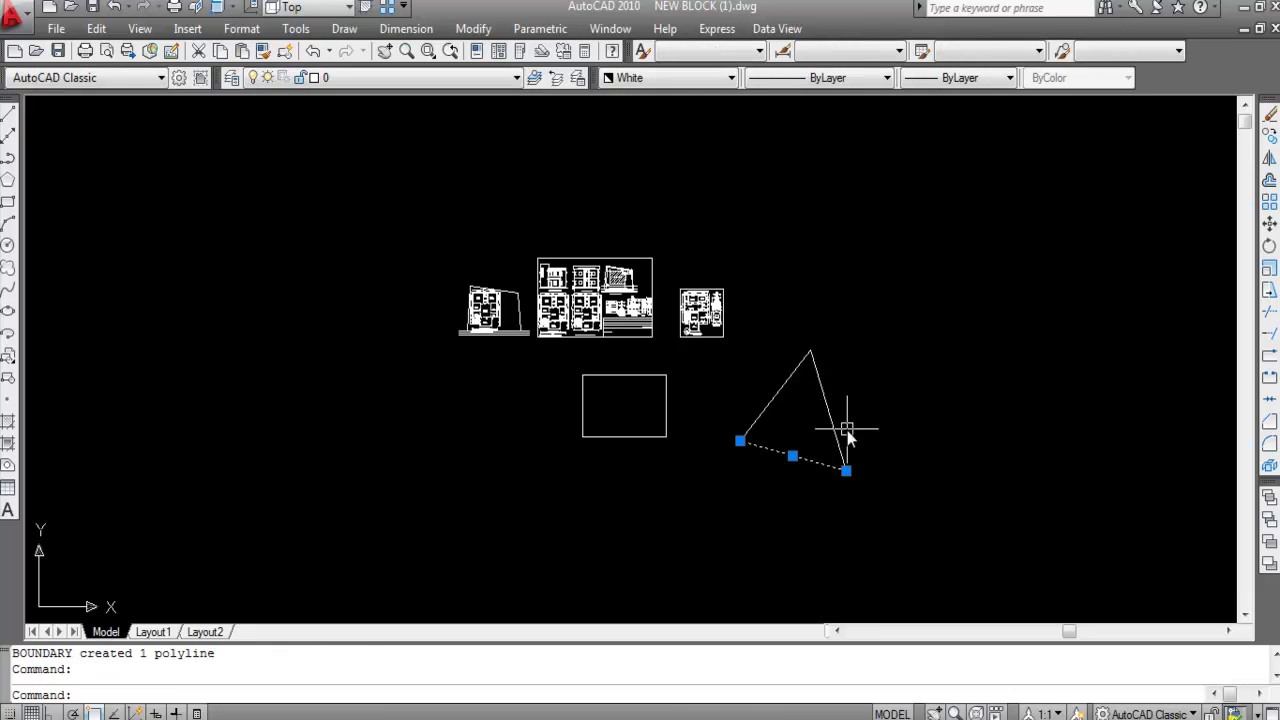
pyautogui.press('Escape')
pyautogui.click(831, 430)
pyautogui.click(765, 414)
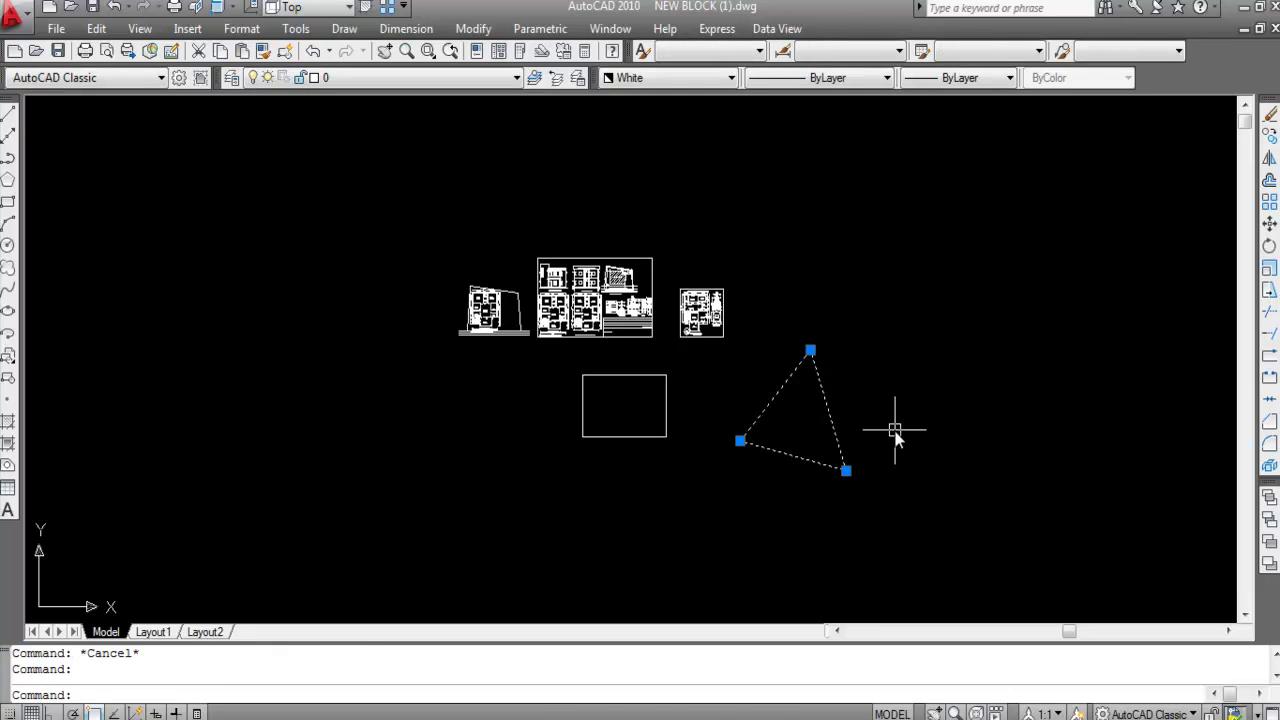
pyautogui.press('Escape')
pyautogui.click(786, 388)
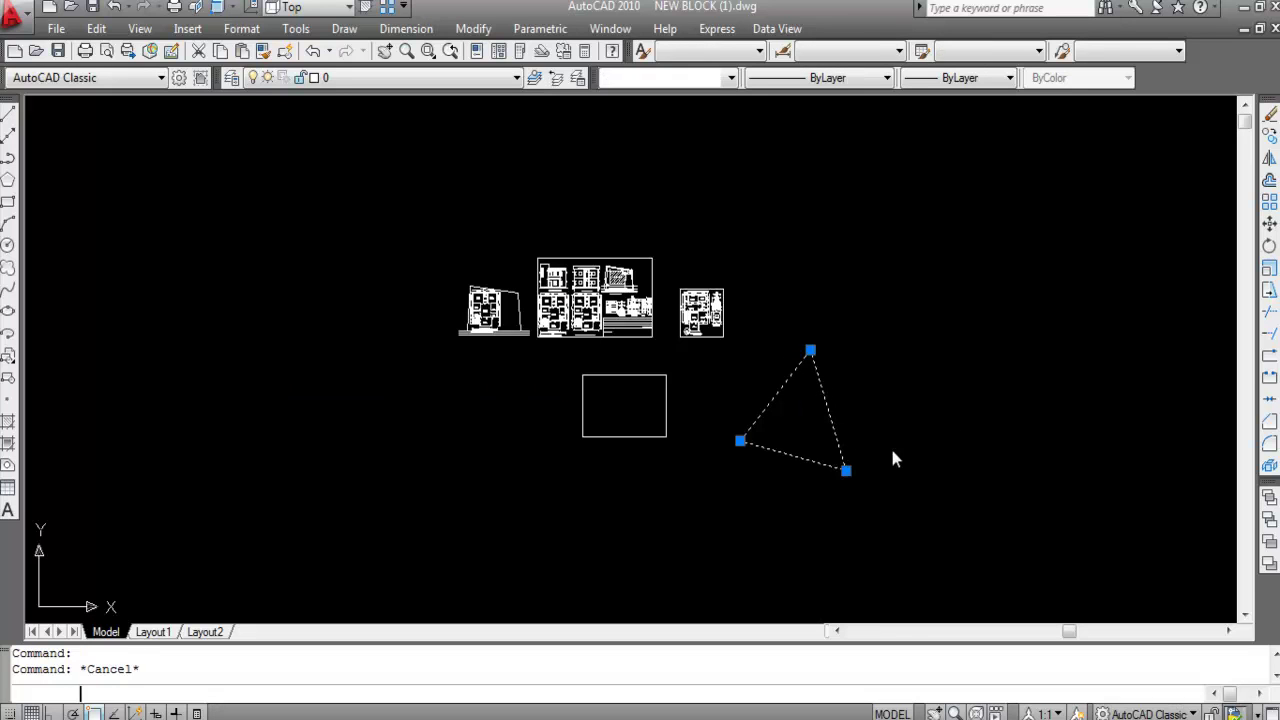
pyautogui.press('Escape')
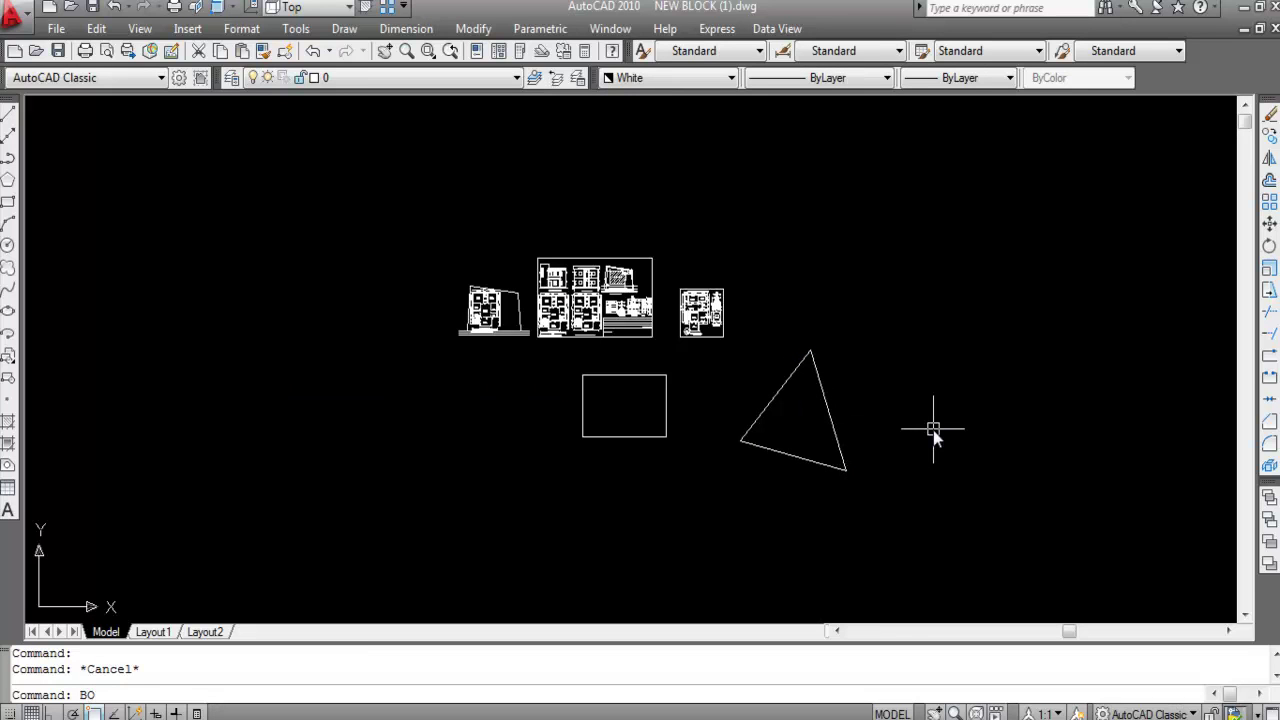
pyautogui.press('Escape')
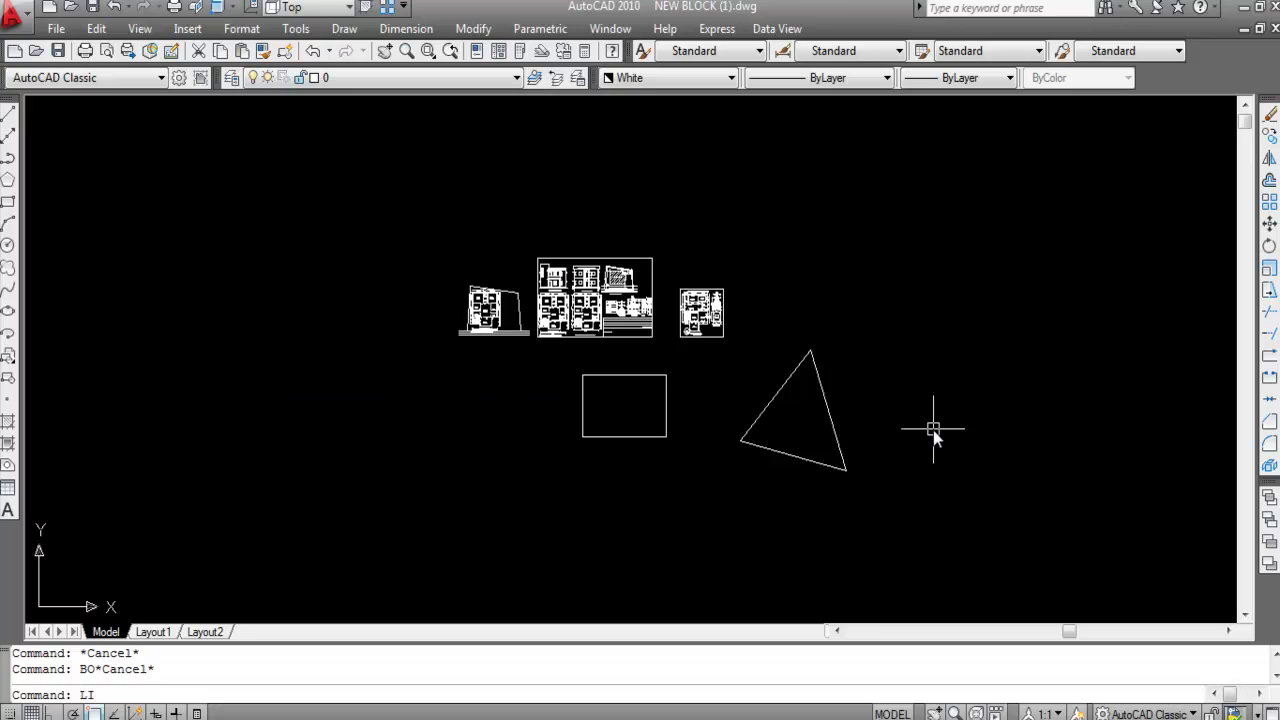
# List the object data of the triangle's boundary polyline, highlight its area and perimeter values, and close the listing.
pyautogui.write('LI')
pyautogui.press('Return')
pyautogui.click(774, 408)
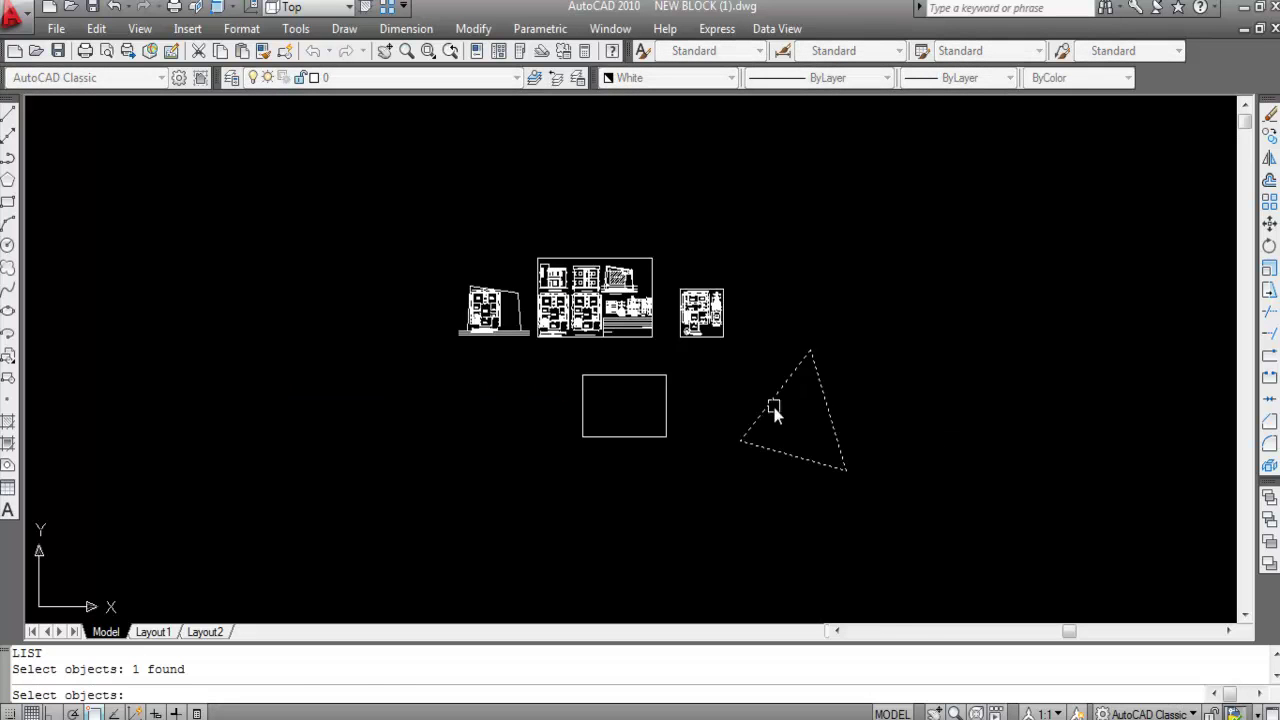
pyautogui.press('Return')
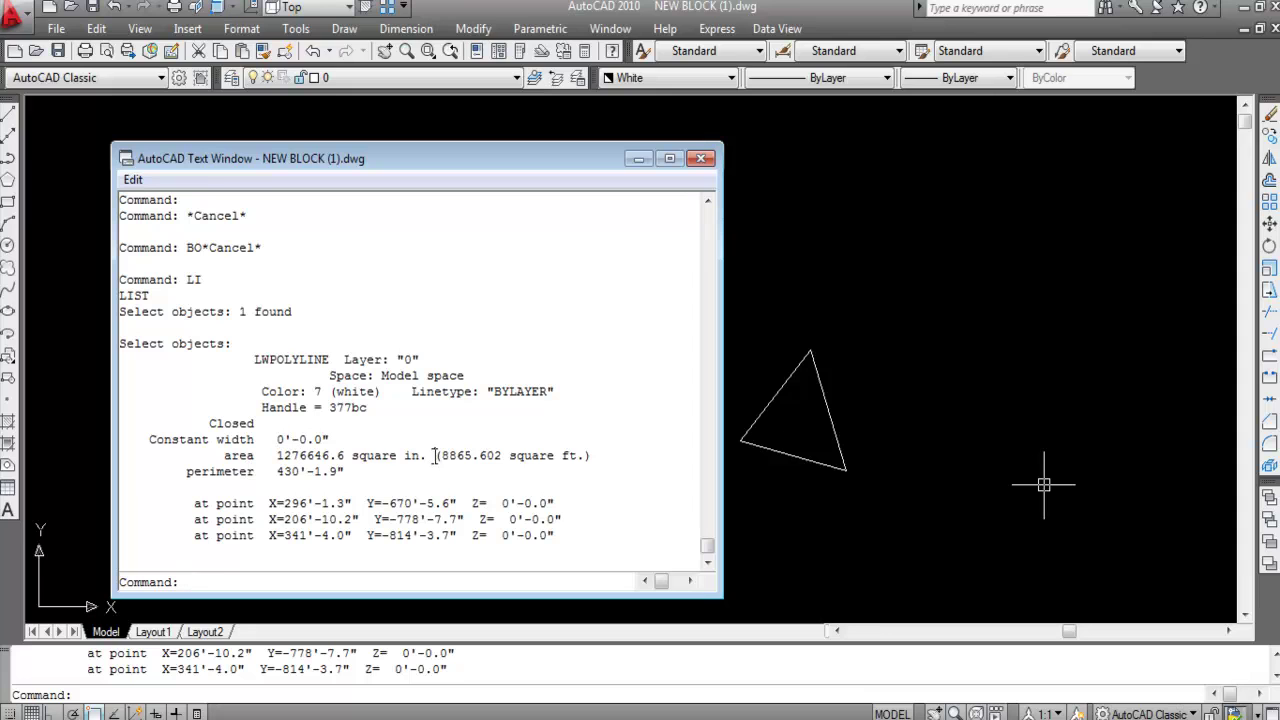
pyautogui.moveTo(435, 456); pyautogui.dragTo(594, 459)
pyautogui.moveTo(268, 455); pyautogui.dragTo(604, 466)
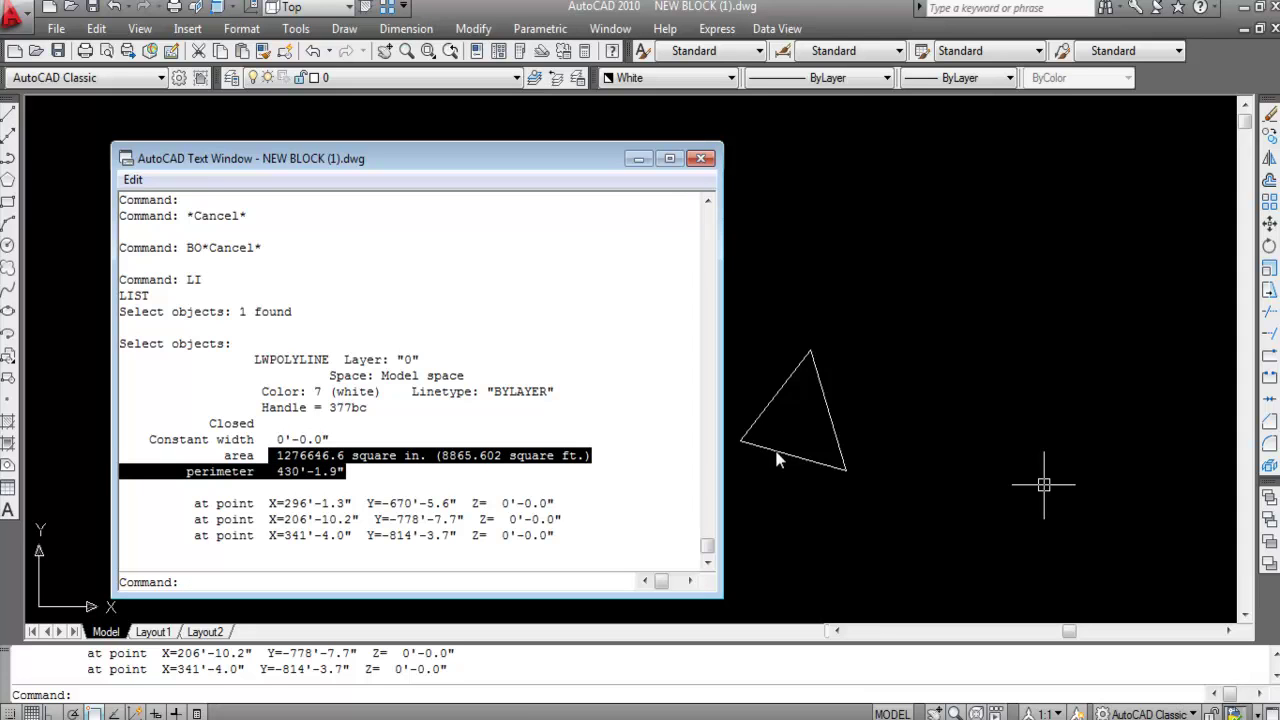
pyautogui.click(701, 158)
pyautogui.press('Escape')
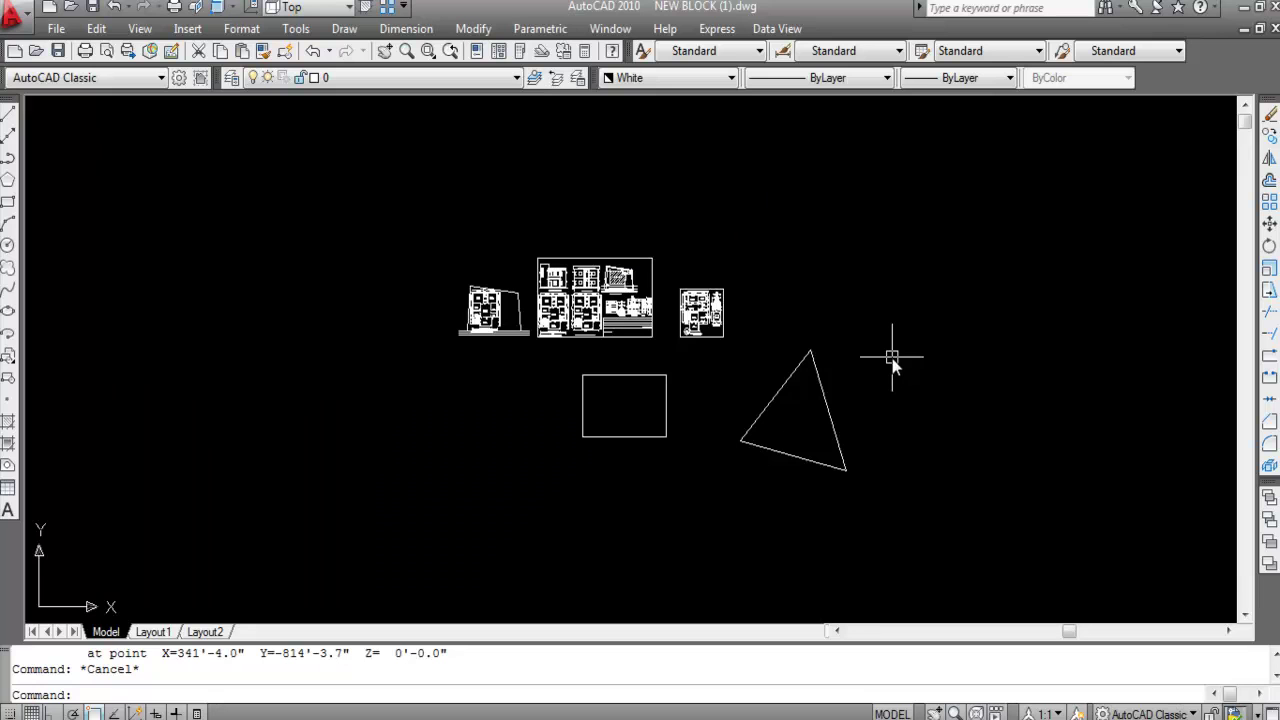
# Draw a circle beside the triangle and a wide rectangle that overlaps the circle's upper part.
pyautogui.click(8, 245)
pyautogui.click(973, 403)
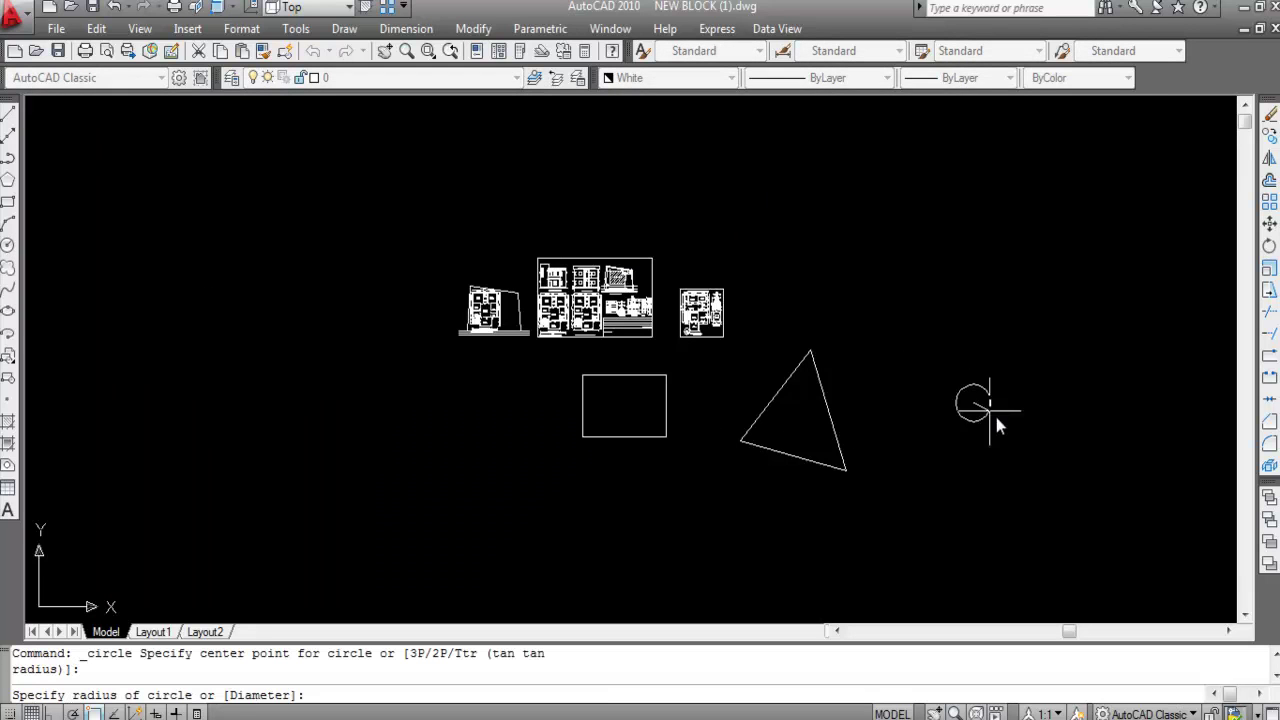
pyautogui.click(1041, 444)
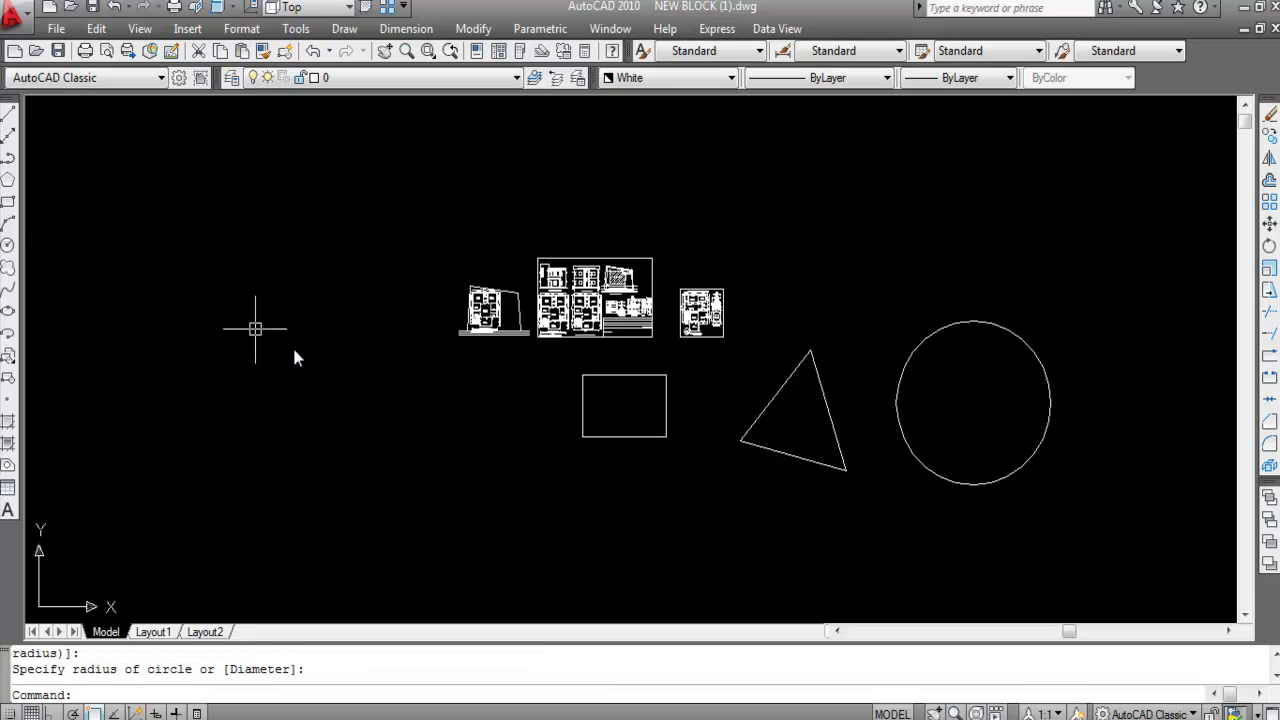
pyautogui.click(8, 202)
pyautogui.click(861, 272)
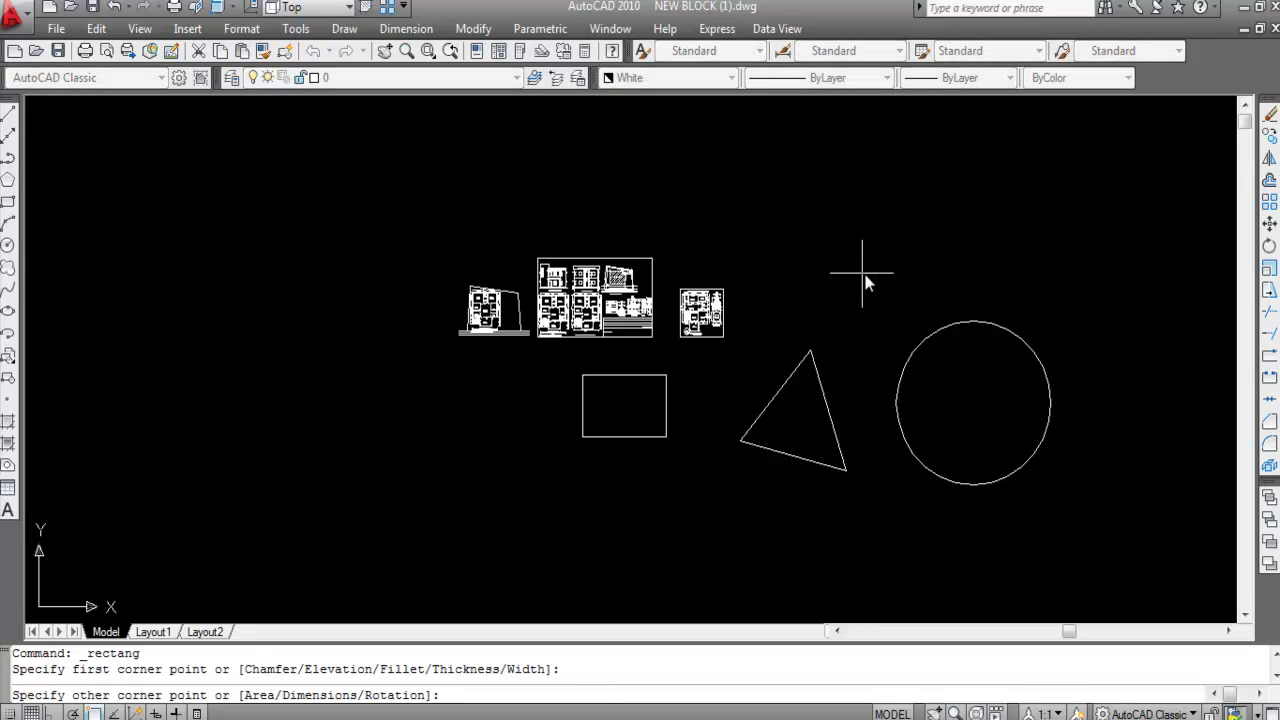
pyautogui.click(1101, 385)
# Select the new rectangle and the circle to check that they are separate objects, and clear the selection.
pyautogui.click(991, 382)
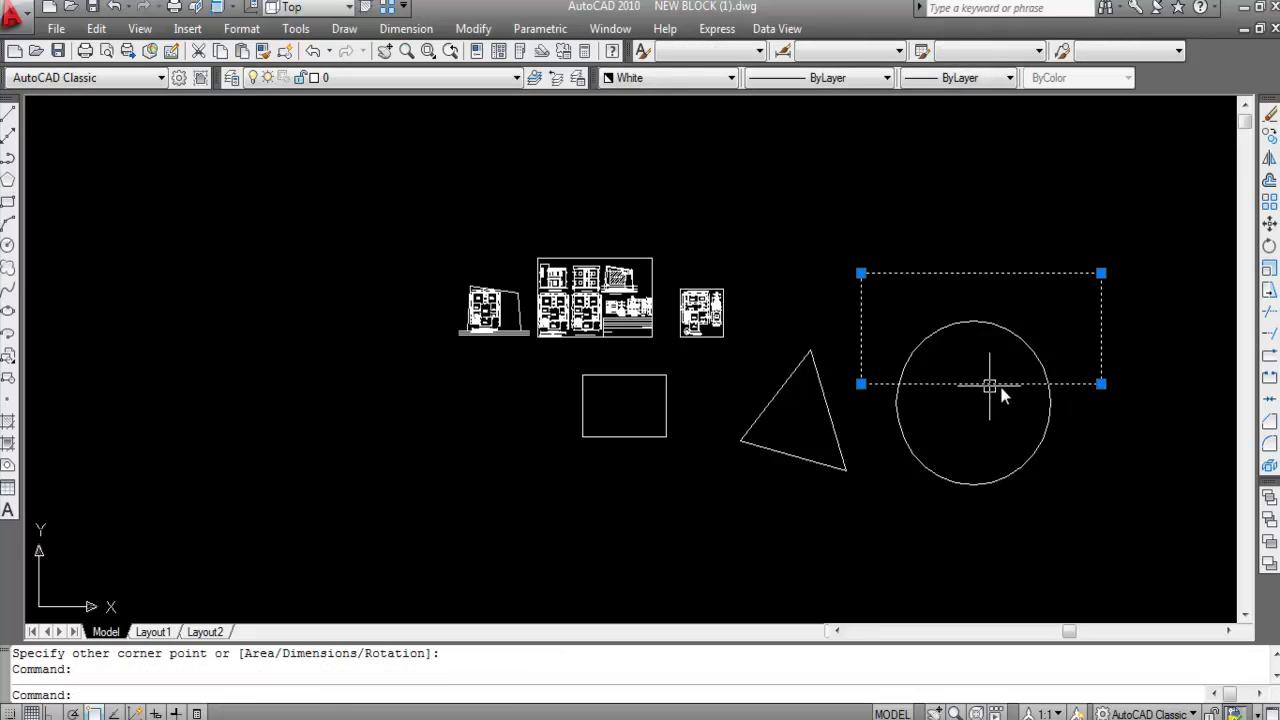
pyautogui.click(1007, 321)
pyautogui.press('Escape')
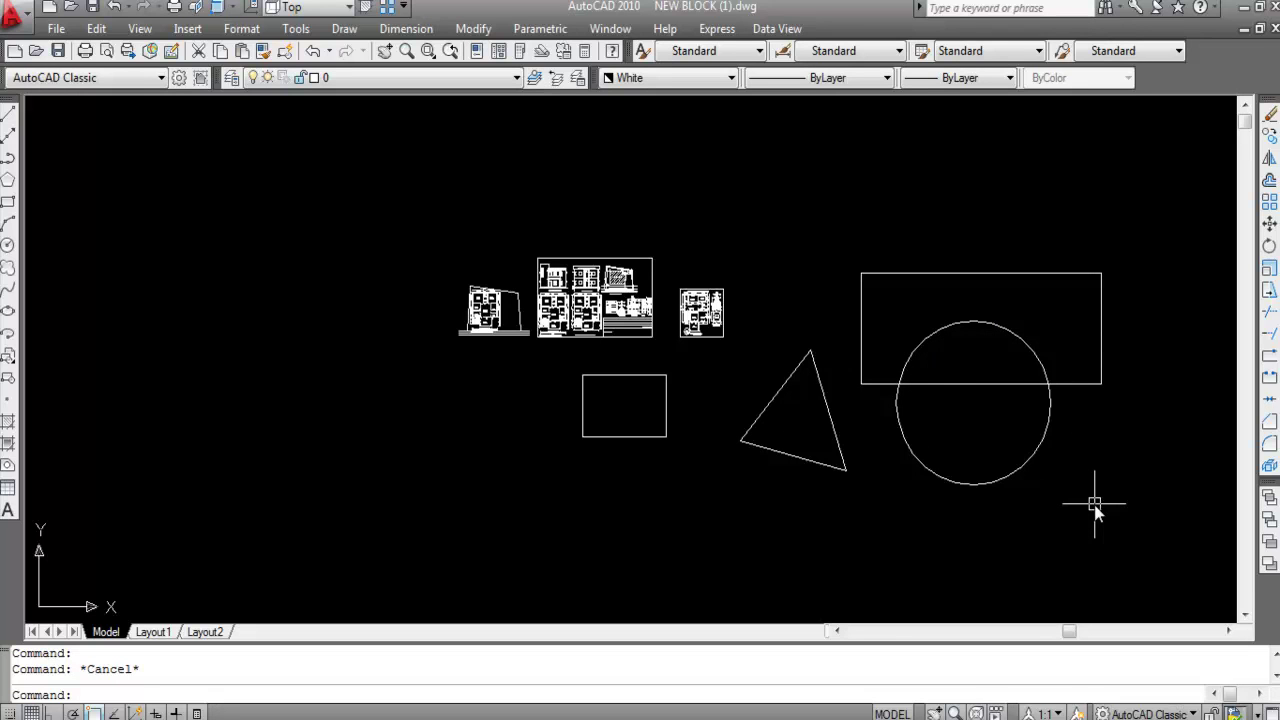
# Create a polyline boundary from a point inside the area where the circle and rectangle overlap.
pyautogui.press('Return')
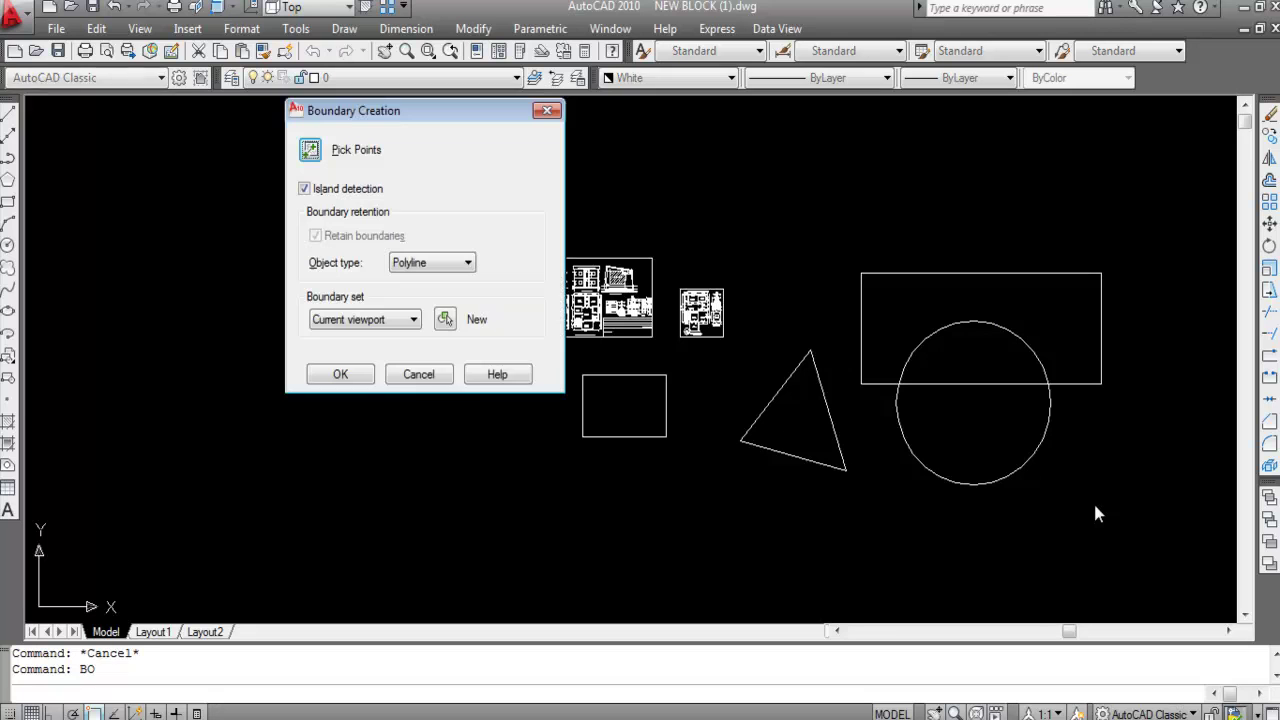
pyautogui.click(310, 150)
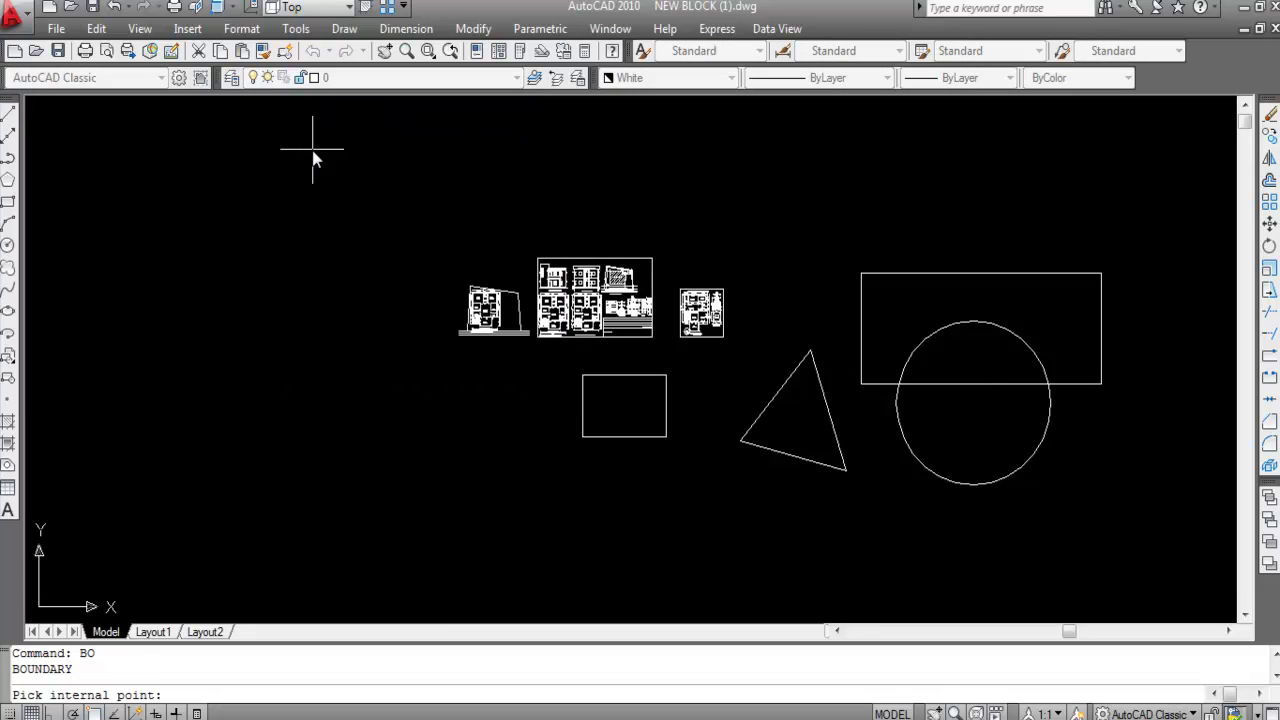
pyautogui.click(980, 360)
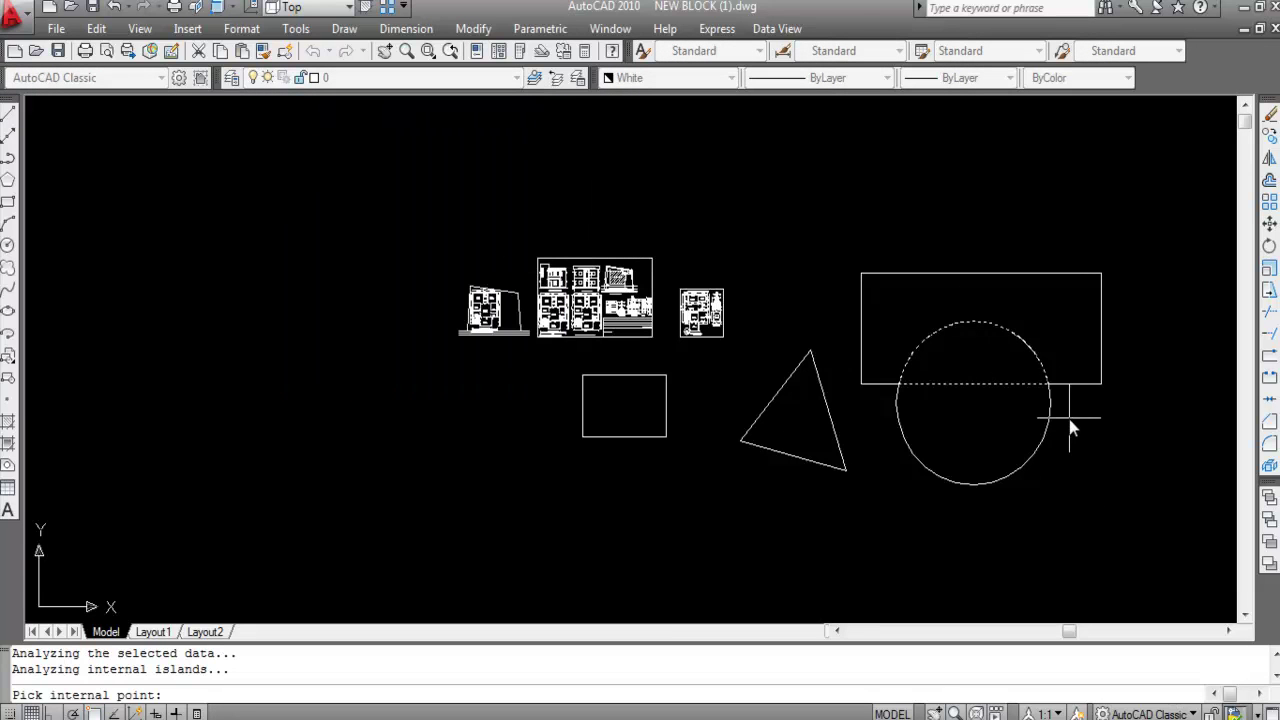
pyautogui.press('Return')
# Select the edges around the circle and rectangle overlap to look for the new boundary polyline, and clear the selection.
pyautogui.click(939, 383)
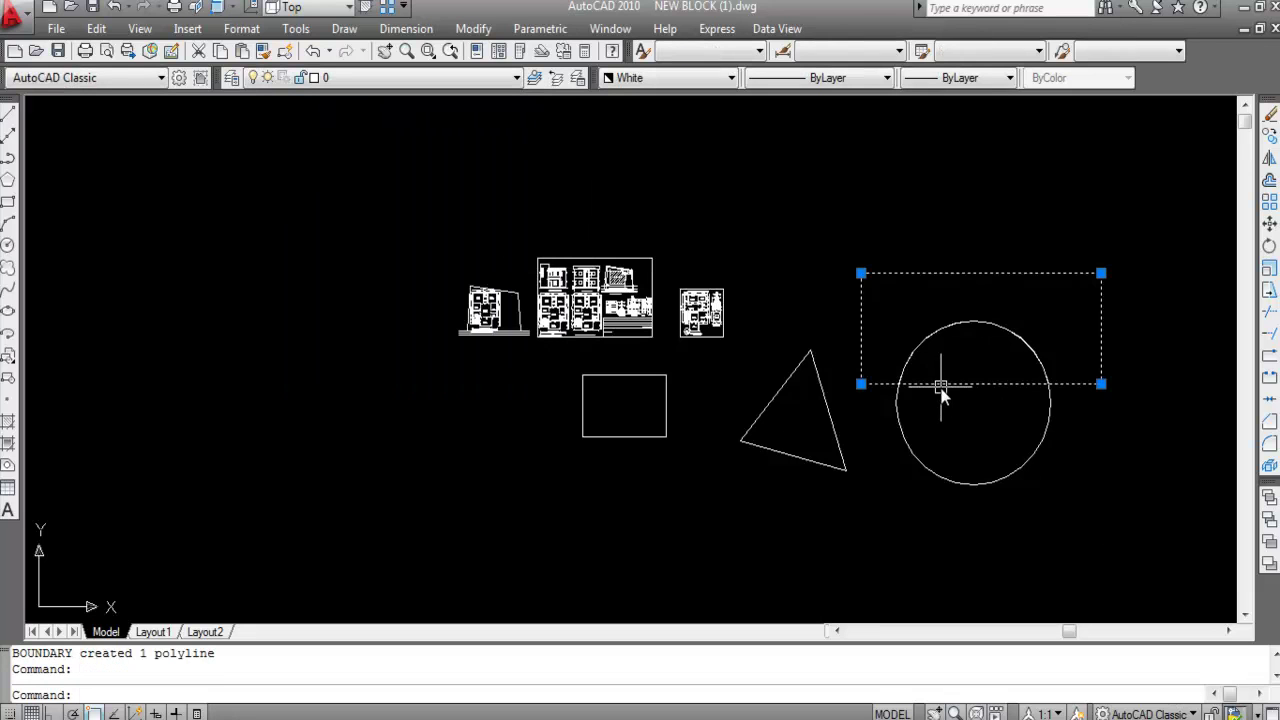
pyautogui.press('Escape')
pyautogui.click(946, 327)
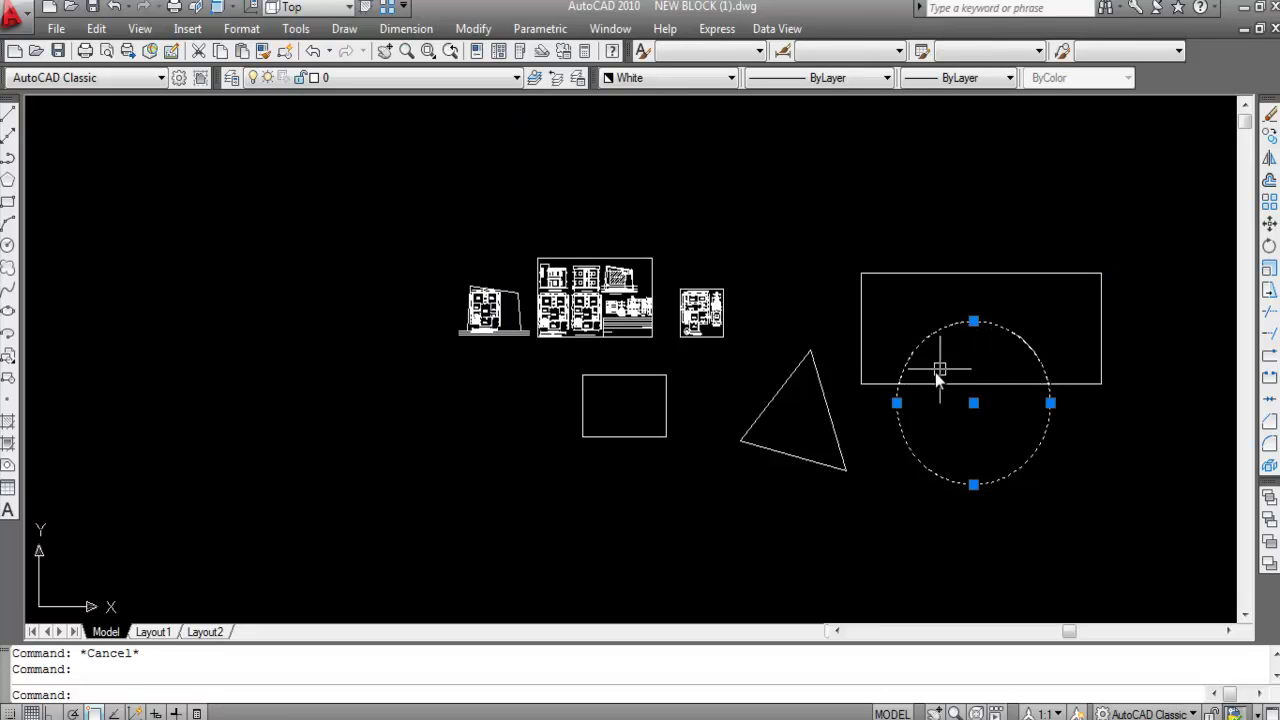
pyautogui.press('Escape')
pyautogui.click(1037, 357)
pyautogui.press('Escape')
pyautogui.scroll(5, 1039, 358)
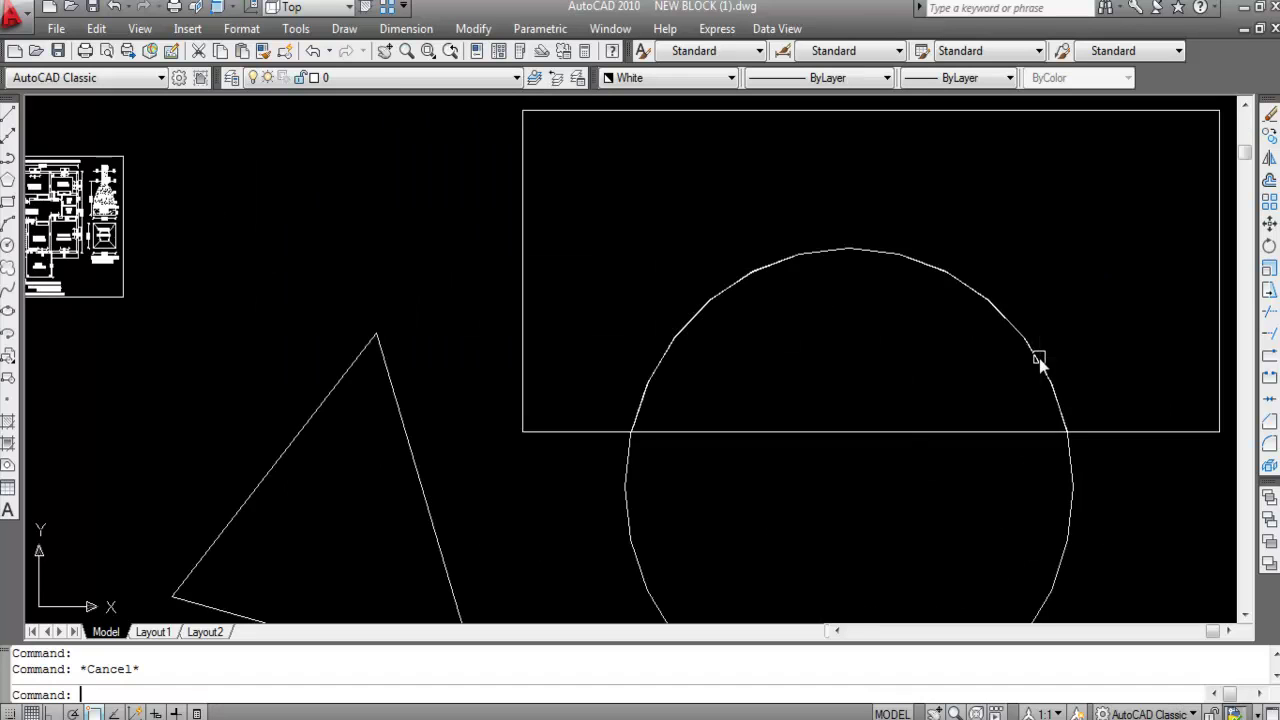
pyautogui.click(1043, 375)
pyautogui.scroll(-4, 943, 345)
pyautogui.click(934, 362)
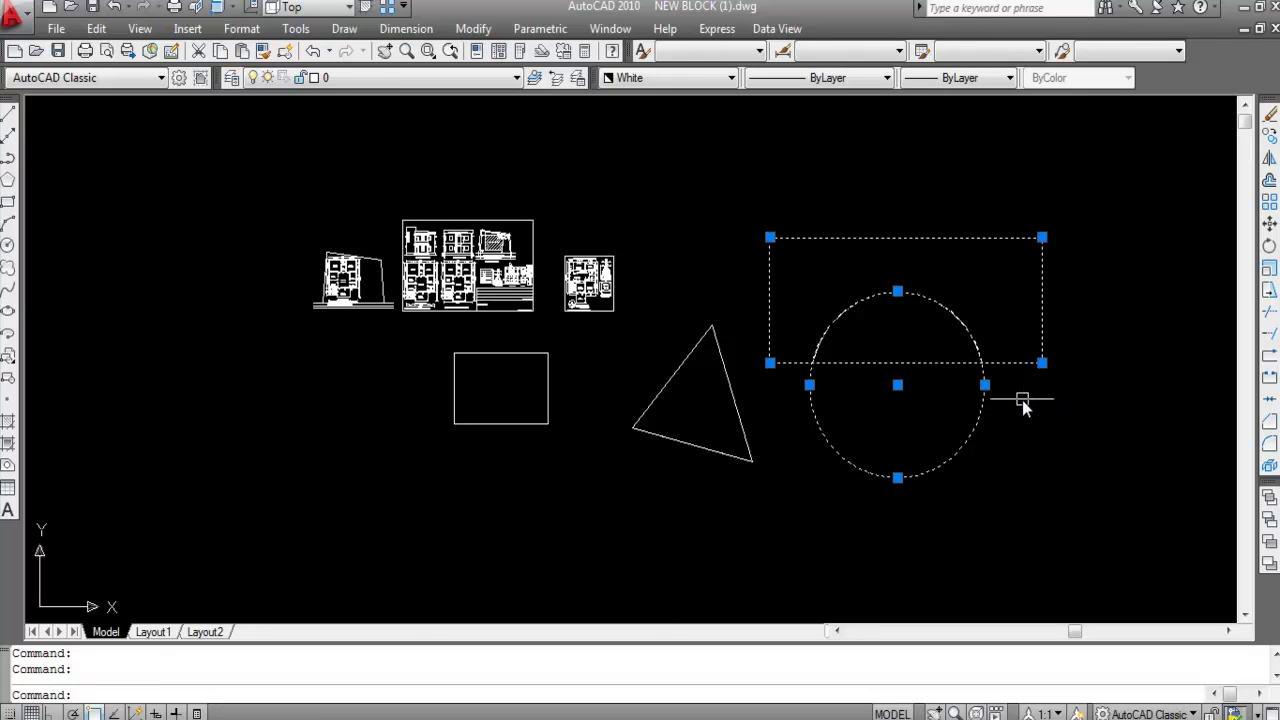
pyautogui.press('Escape')
# Select only the boundary polyline in the overlap with an enclosing window and inspect its shape up close.
pyautogui.click(805, 286)
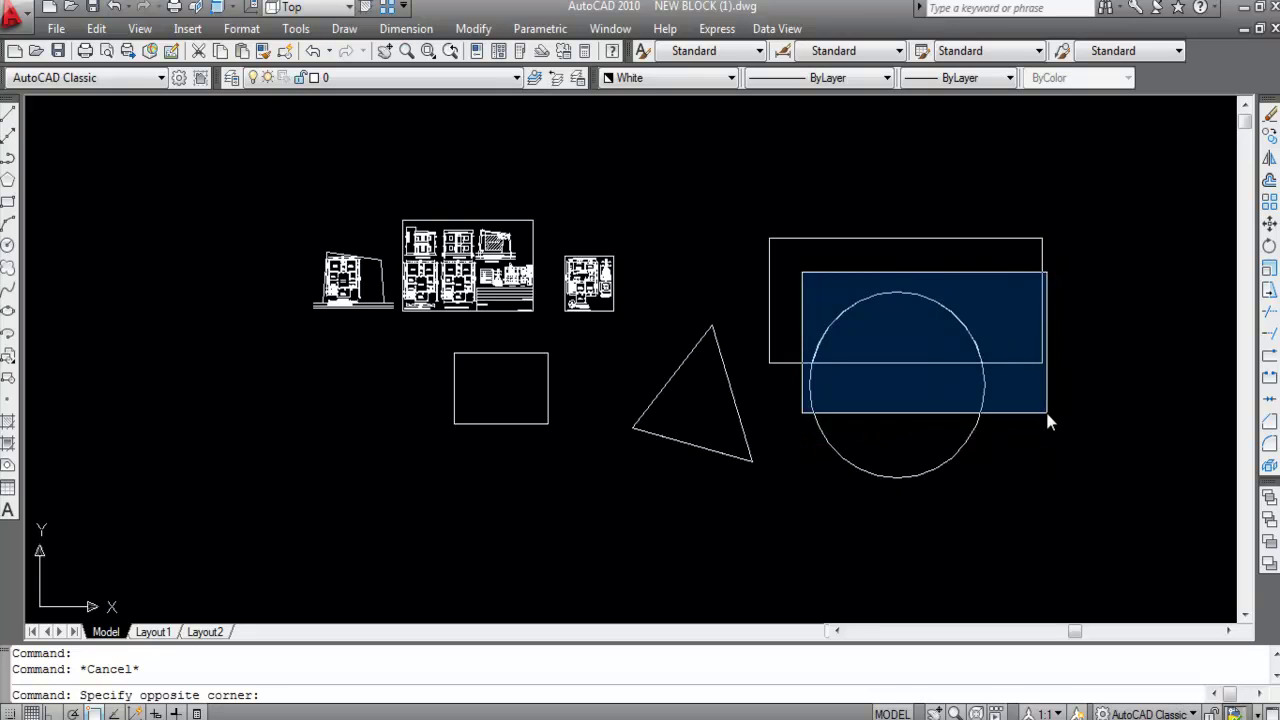
pyautogui.click(1049, 420)
pyautogui.scroll(3, 905, 320)
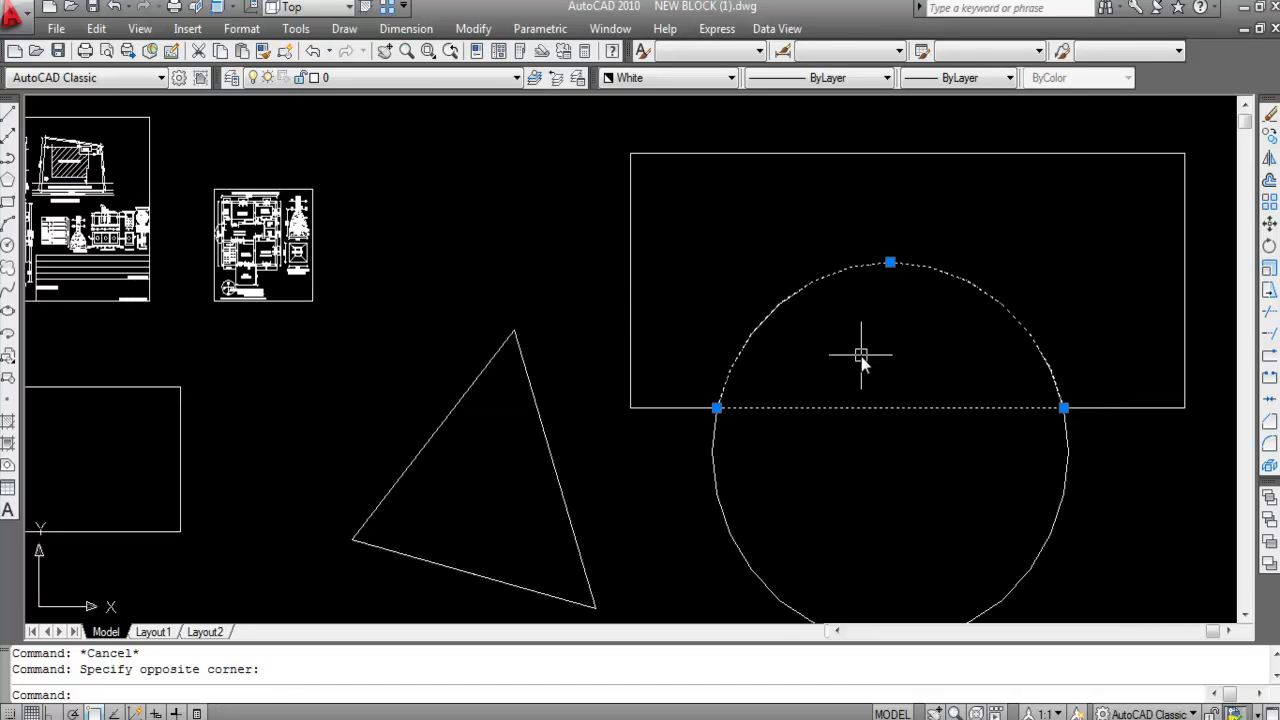
pyautogui.scroll(-4, 861, 356)
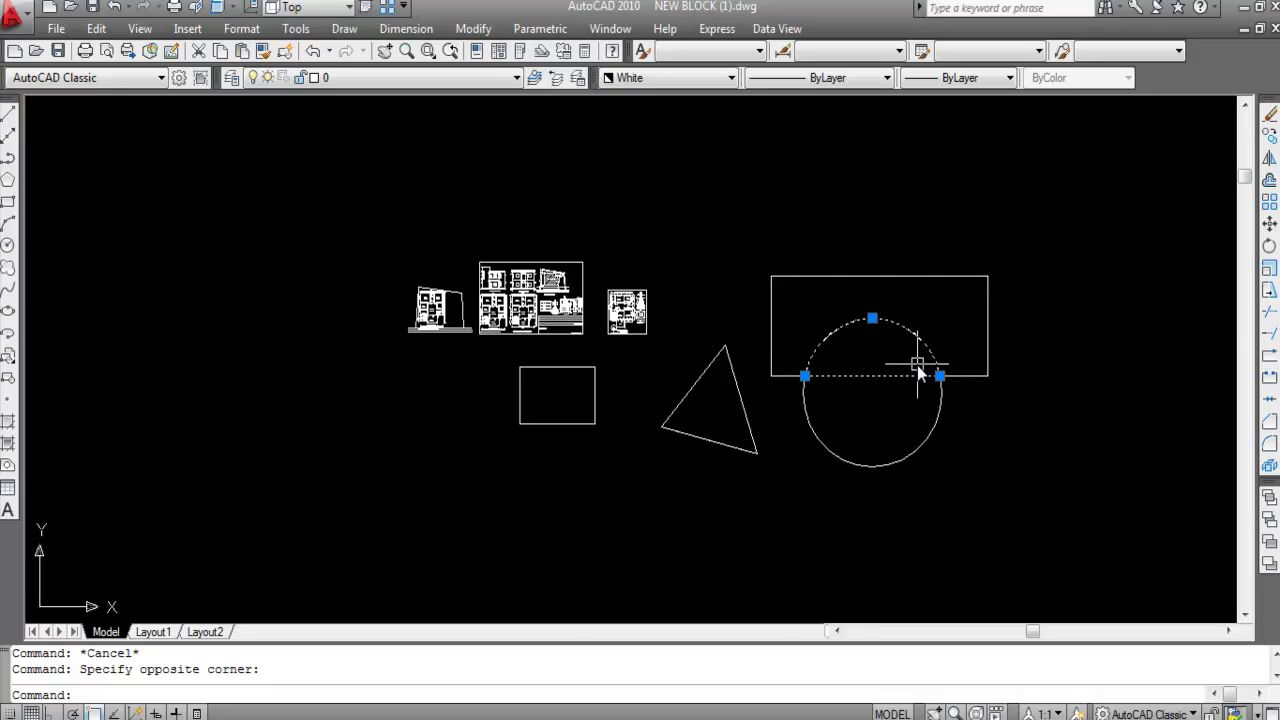
# Send the overlapping rectangle and circle to the back of the draw order.
pyautogui.click(918, 370)
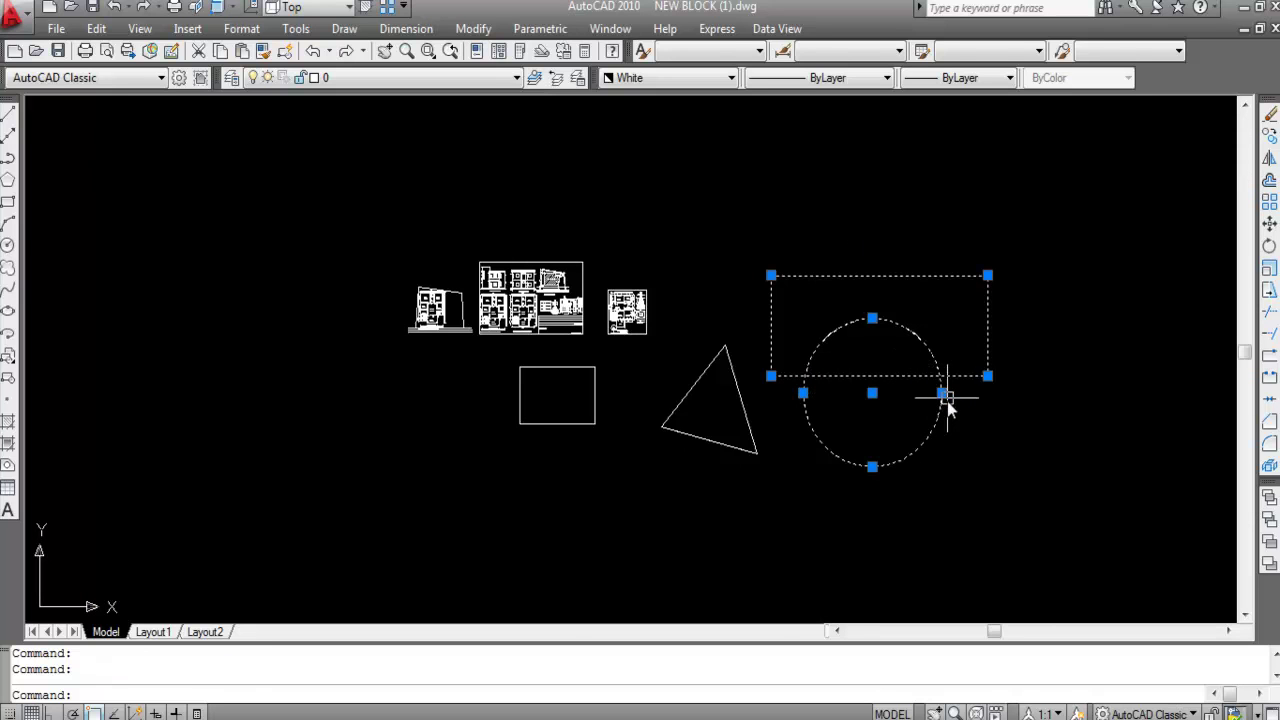
pyautogui.press('Escape')
pyautogui.click(966, 375)
pyautogui.click(937, 423)
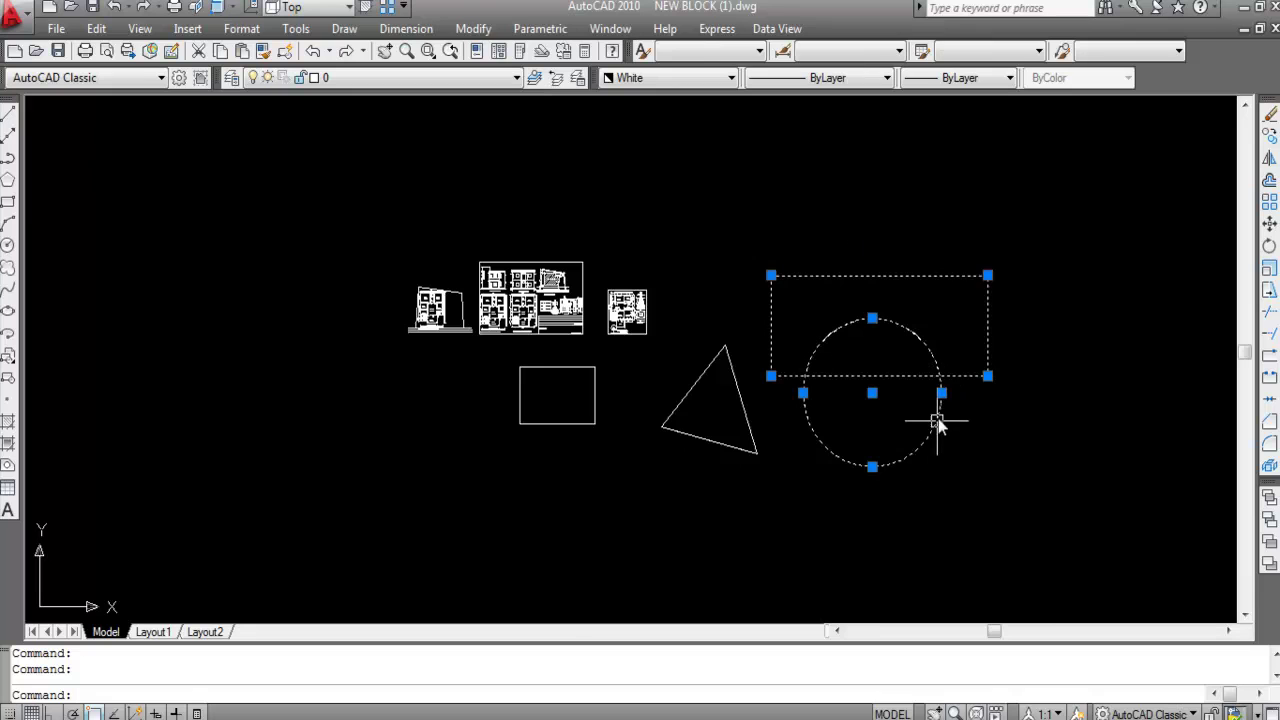
pyautogui.rightClick(937, 423)
pyautogui.moveTo(1005, 509)
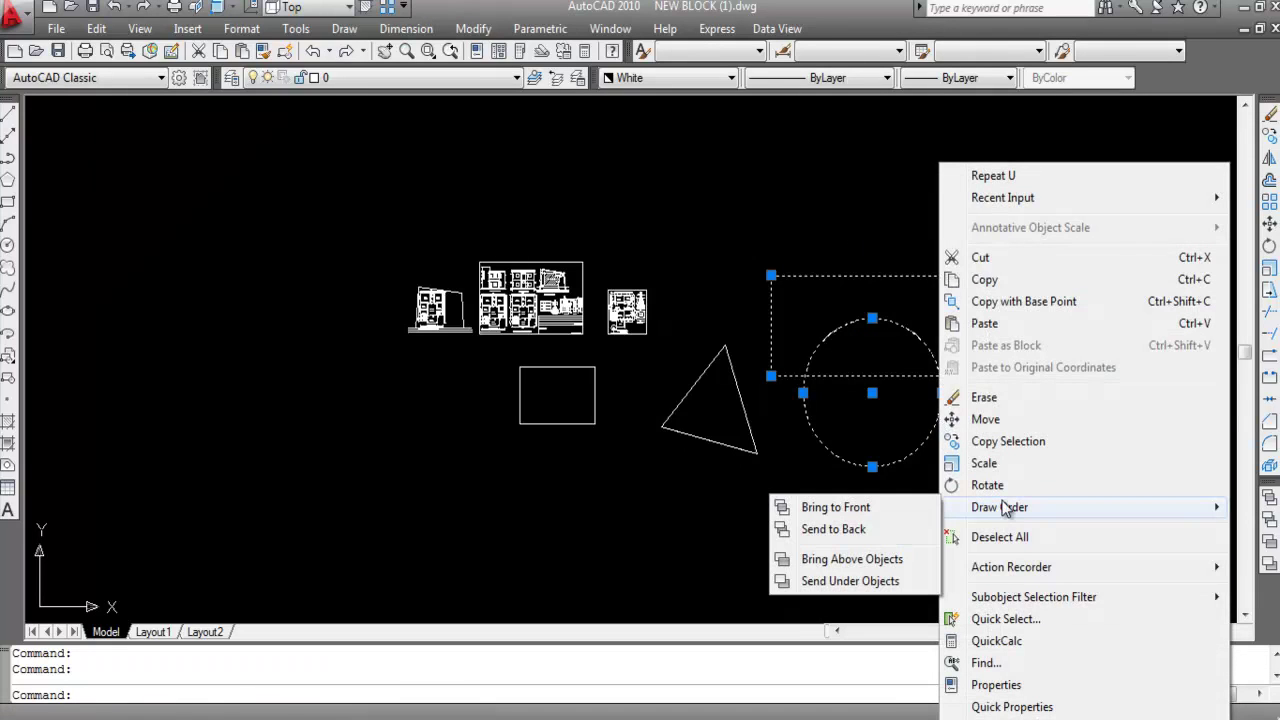
pyautogui.click(838, 529)
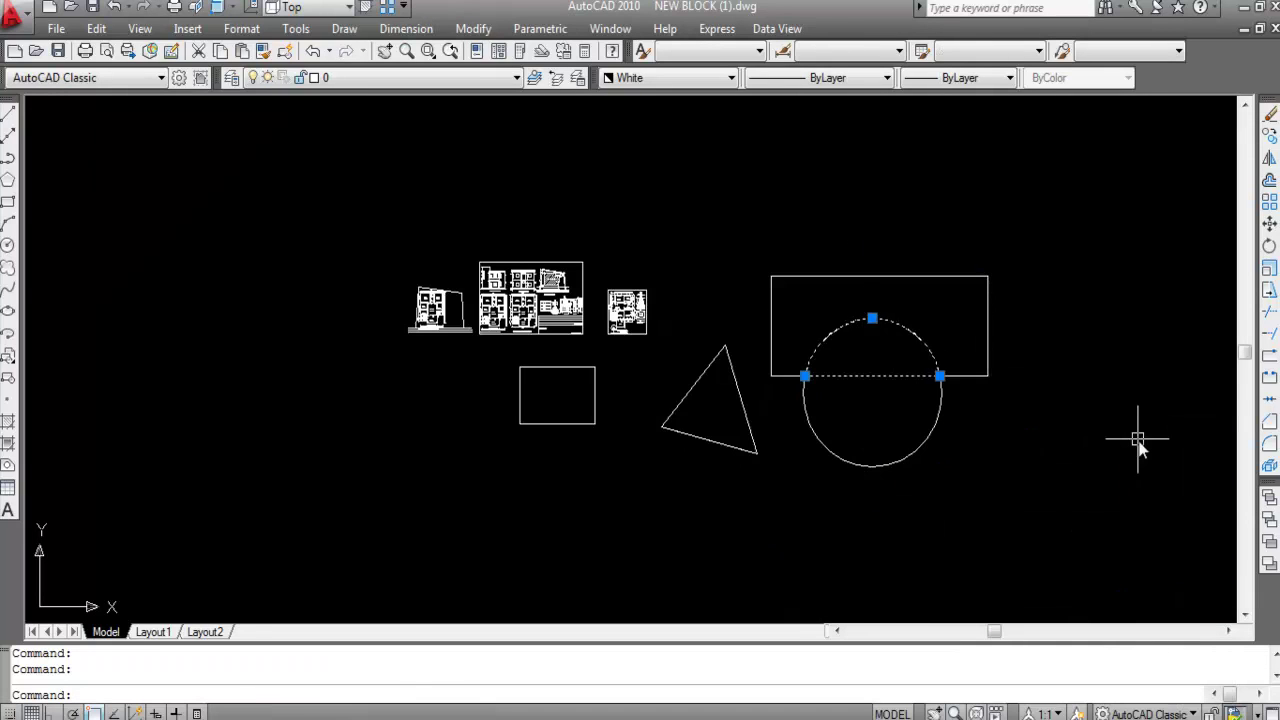
# Check that the overlap's boundary polyline can be picked directly, inspect it up close, and clear the selection.
pyautogui.click(940, 376)
pyautogui.press('Escape')
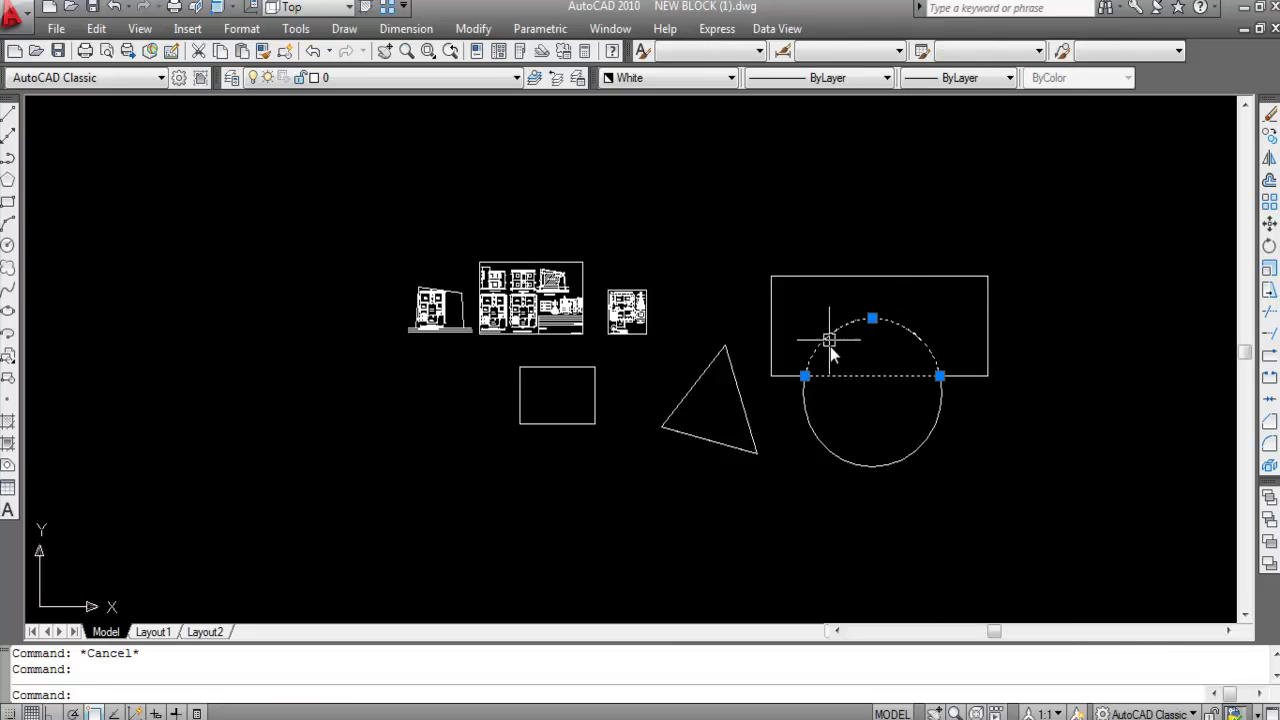
pyautogui.scroll(3, 830, 346)
pyautogui.press('Escape')
pyautogui.scroll(-2, 857, 310)
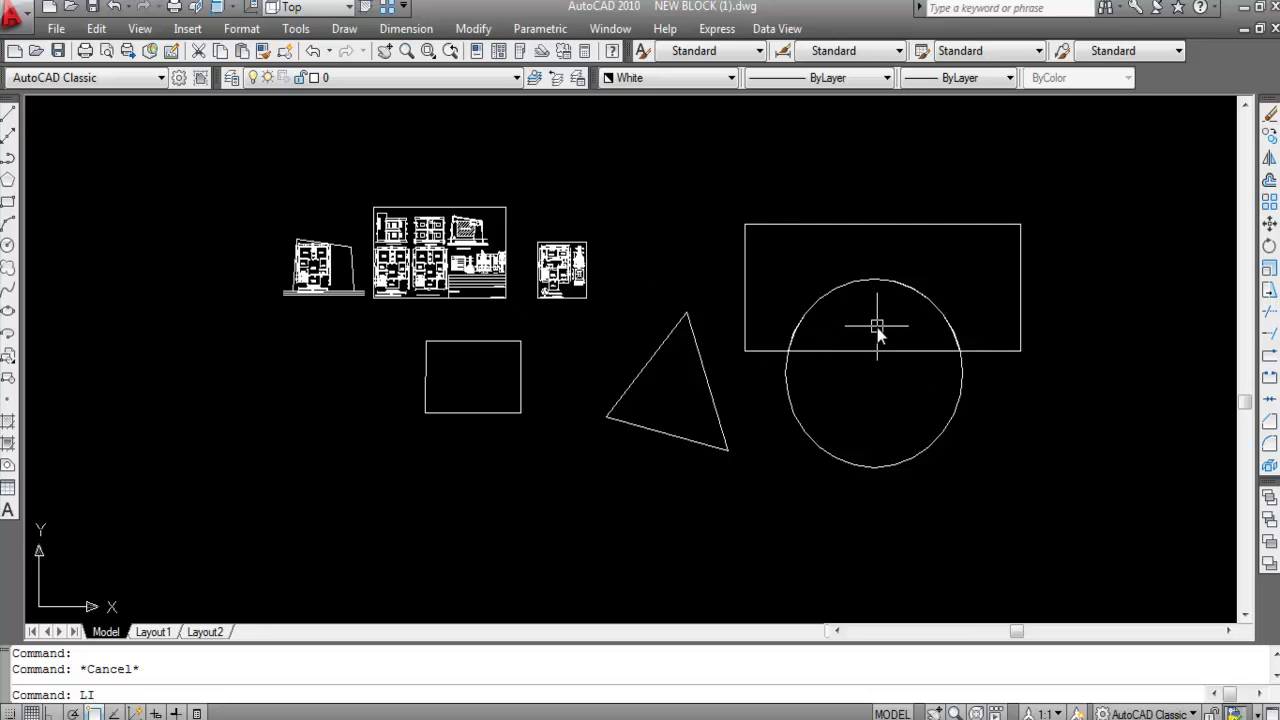
# List the properties of the boundary polyline in the circle and rectangle overlap, highlight its area value, and close the listing.
pyautogui.write('LI')
pyautogui.press('Return')
pyautogui.click(878, 284)
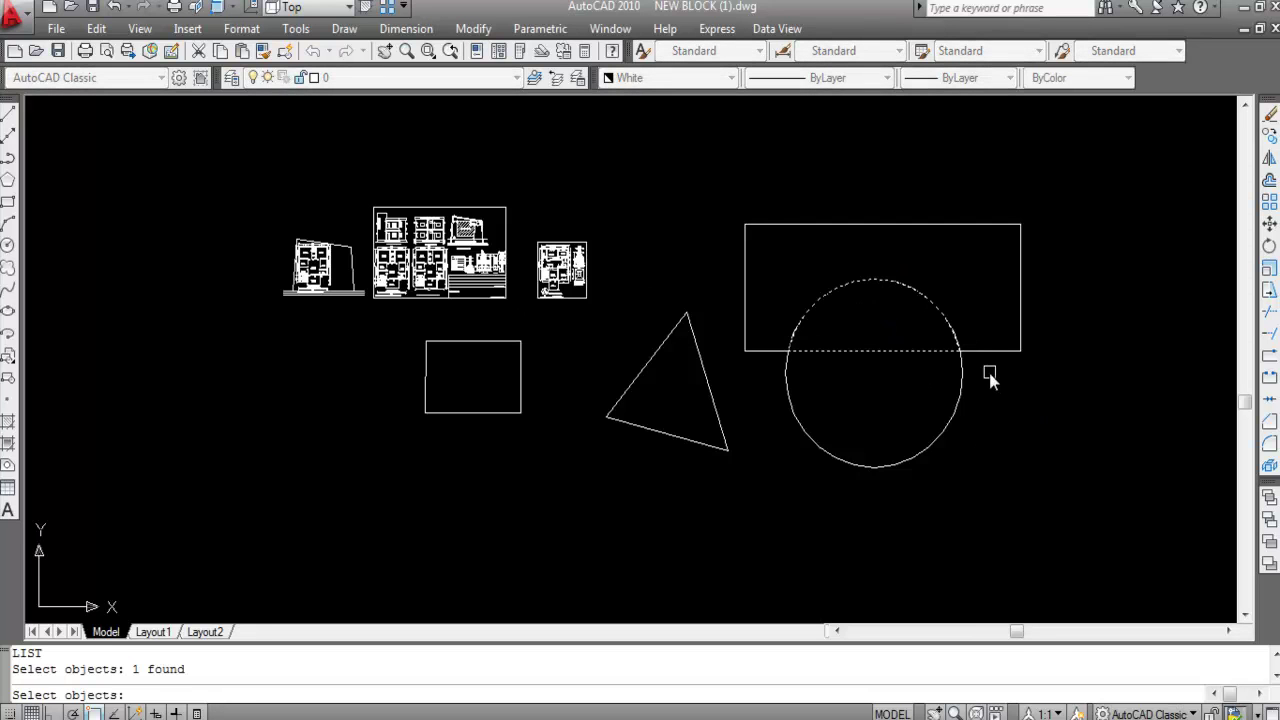
pyautogui.press('Return')
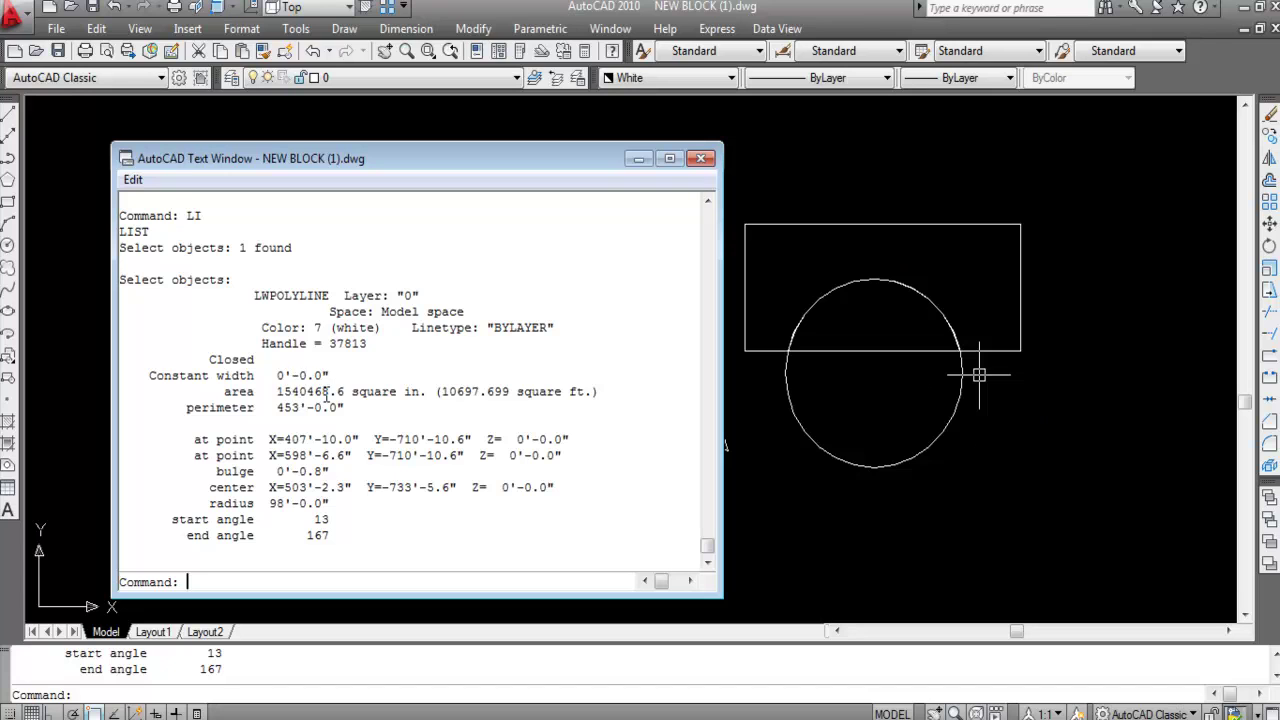
pyautogui.moveTo(278, 391); pyautogui.dragTo(621, 399)
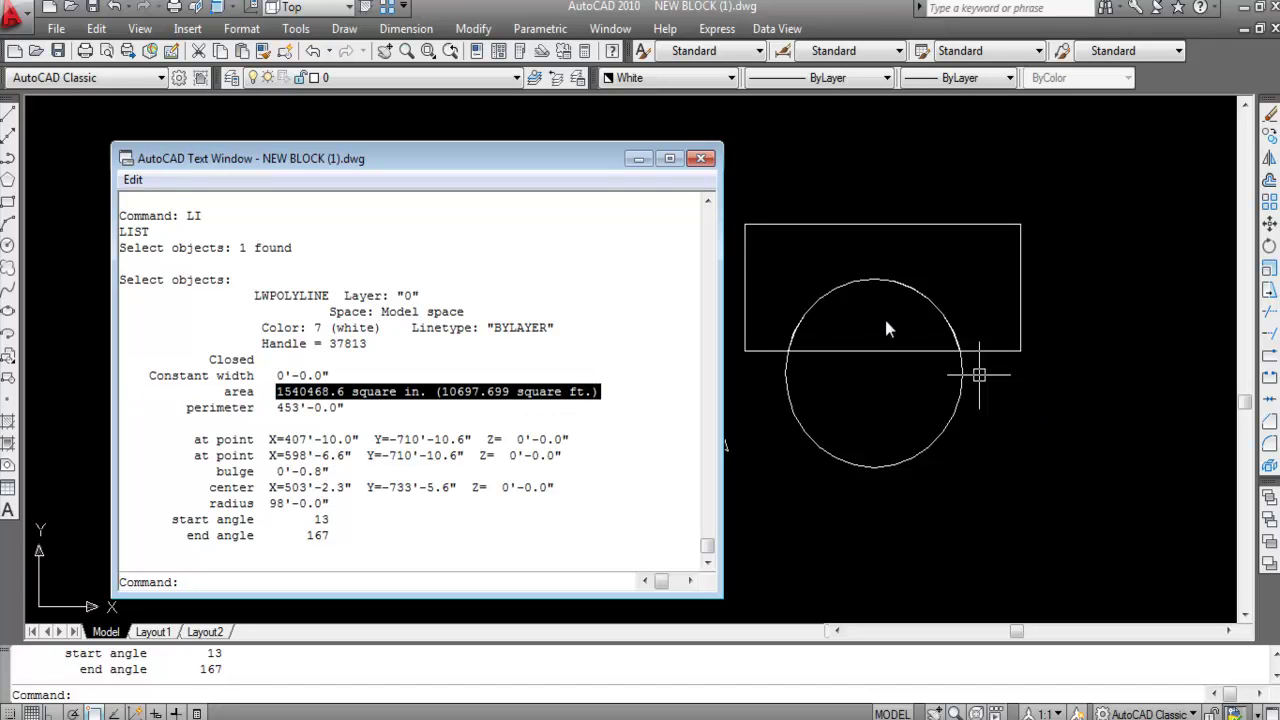
pyautogui.click(700, 158)
pyautogui.press('Escape')
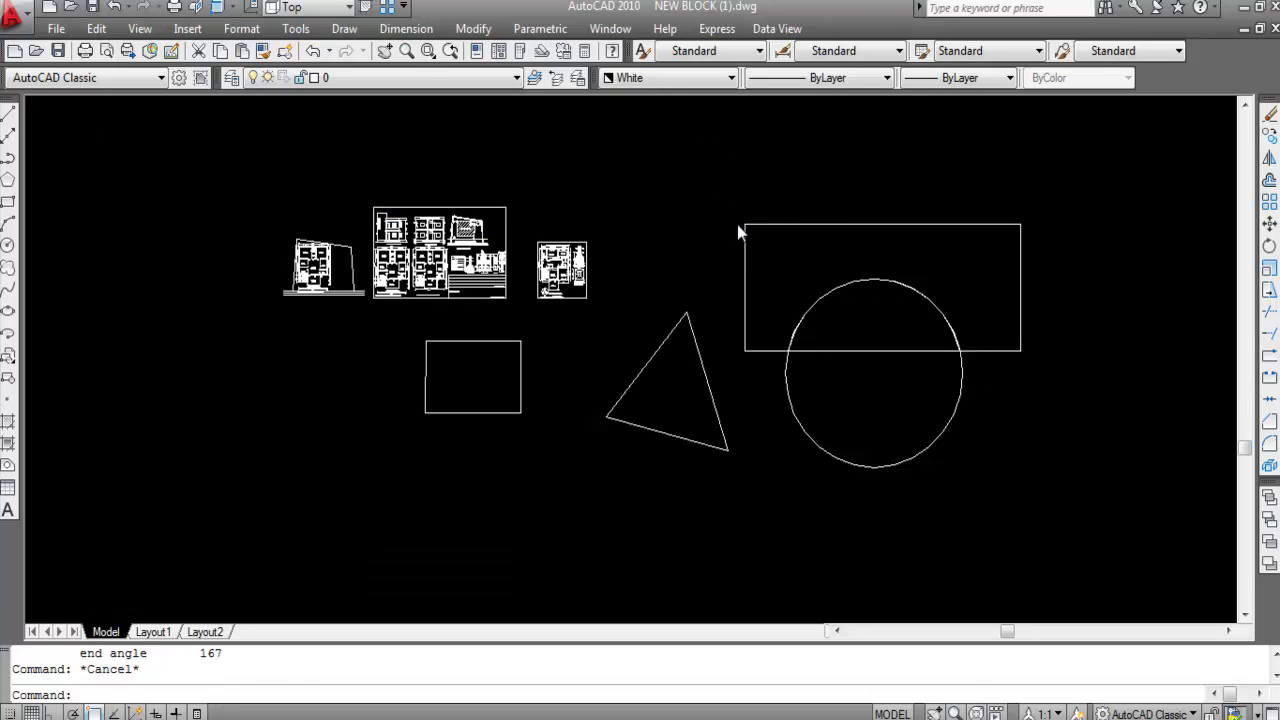
# Draw a closed, tilted four-sided shape from separate lines in the empty space below the small rectangle.
pyautogui.scroll(-2, 737, 224)
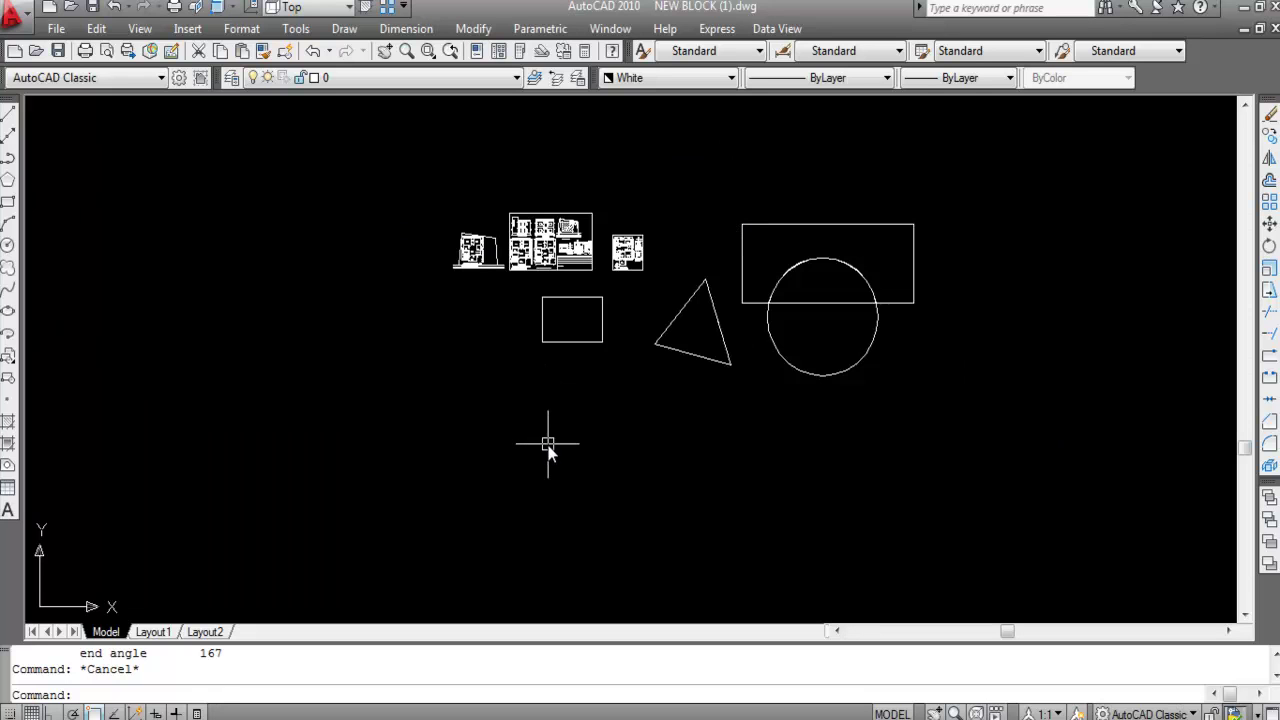
pyautogui.press('Return')
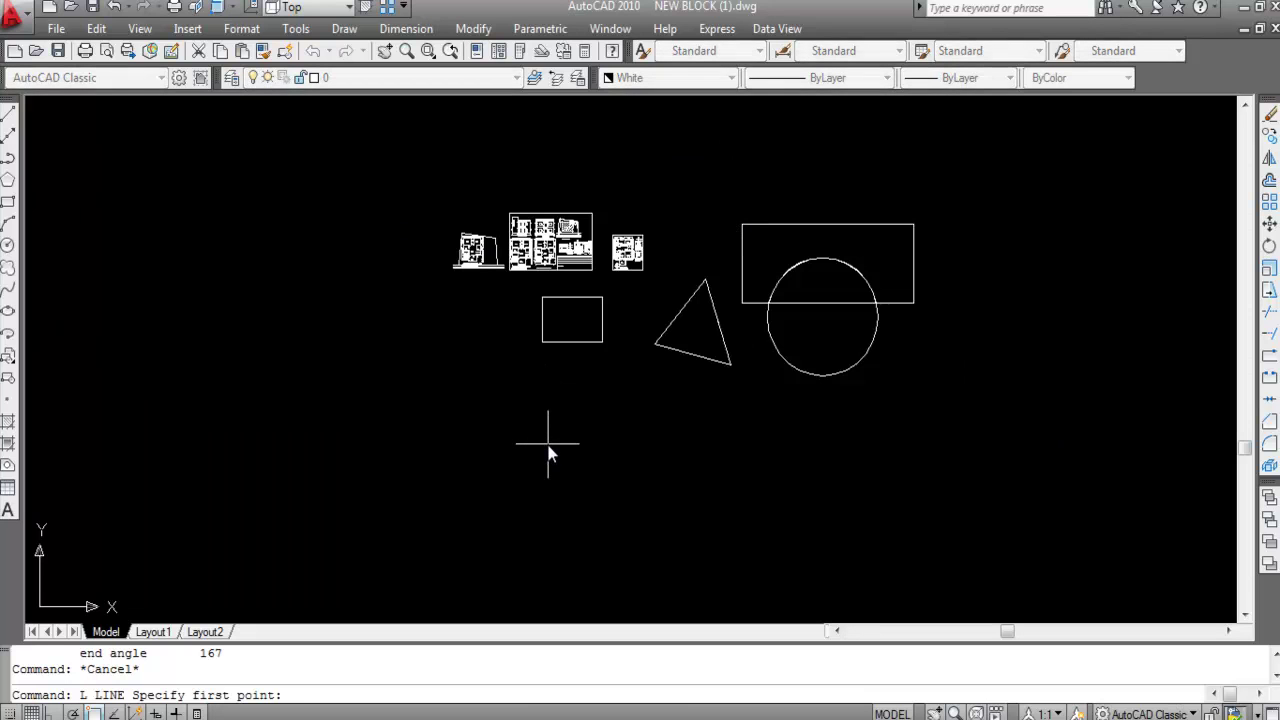
pyautogui.click(391, 450)
pyautogui.click(463, 368)
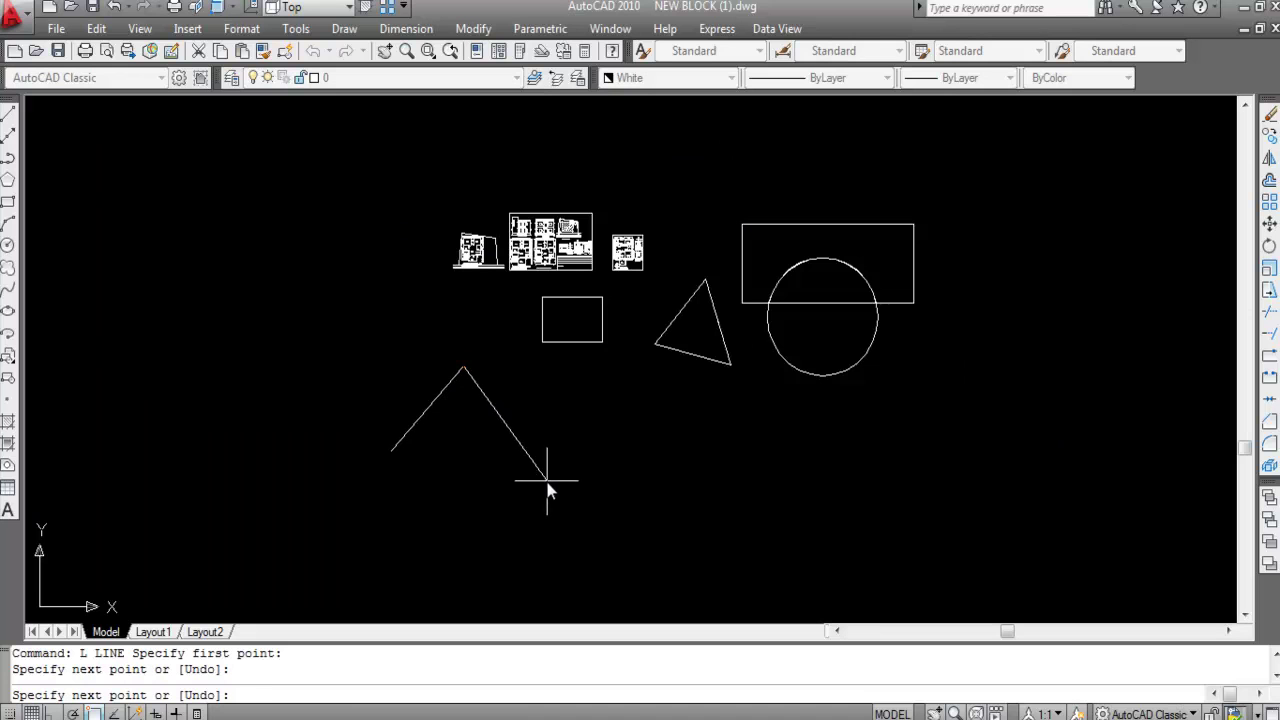
pyautogui.click(558, 456)
pyautogui.click(487, 539)
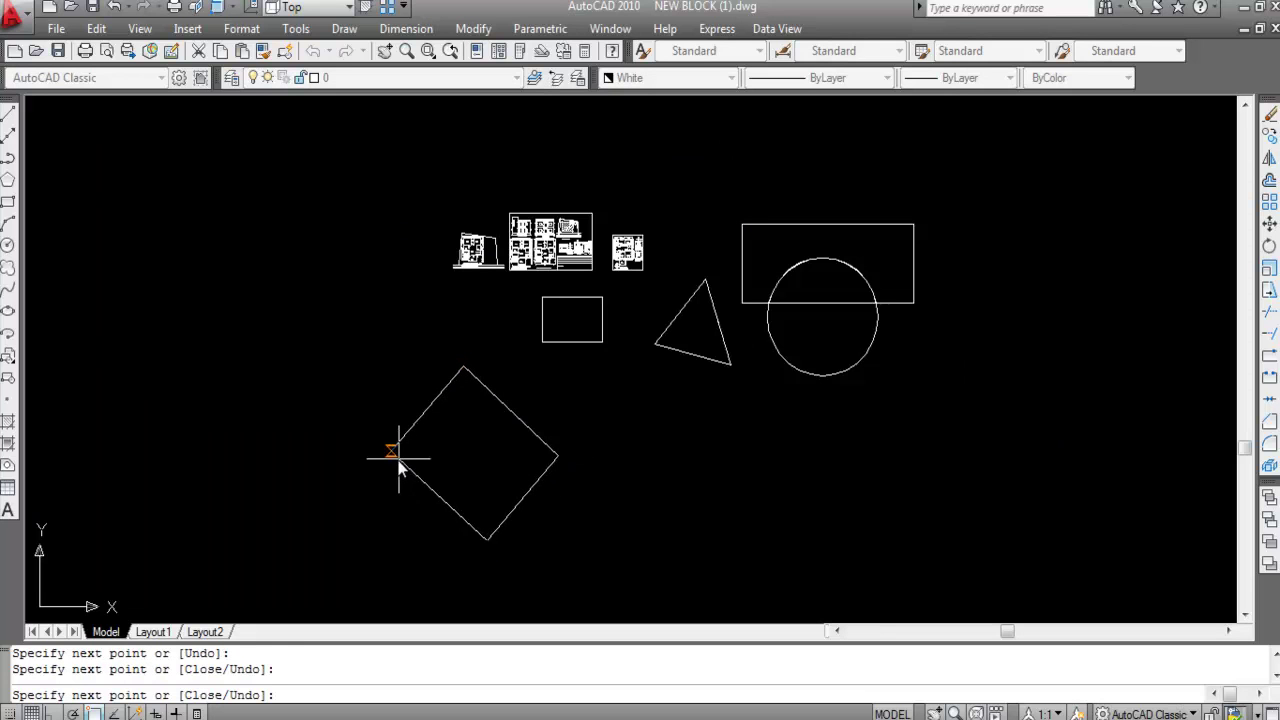
pyautogui.click(391, 450)
pyautogui.press('Return')
# Draw a closed five-sided shape from separate lines so that it overlaps the right corner of the tilted four-sided shape.
pyautogui.scroll(-1, 589, 449)
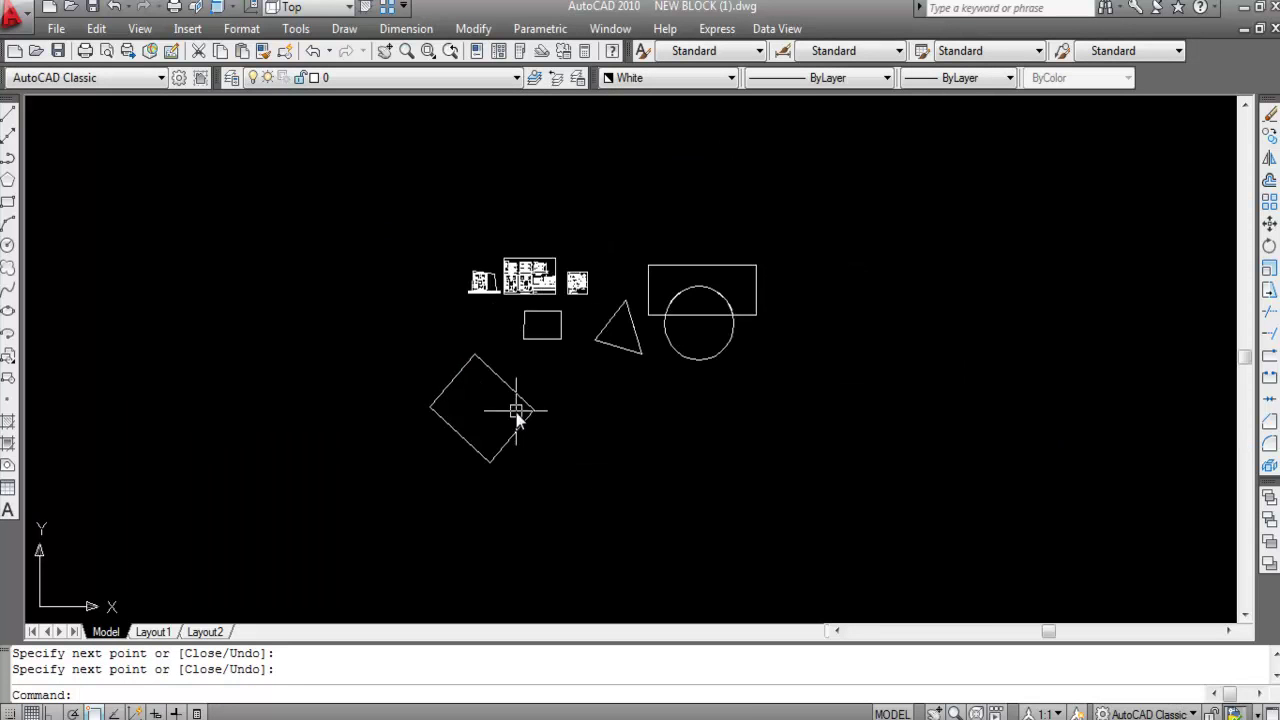
pyautogui.scroll(2, 512, 425)
pyautogui.press('Return')
pyautogui.click(538, 483)
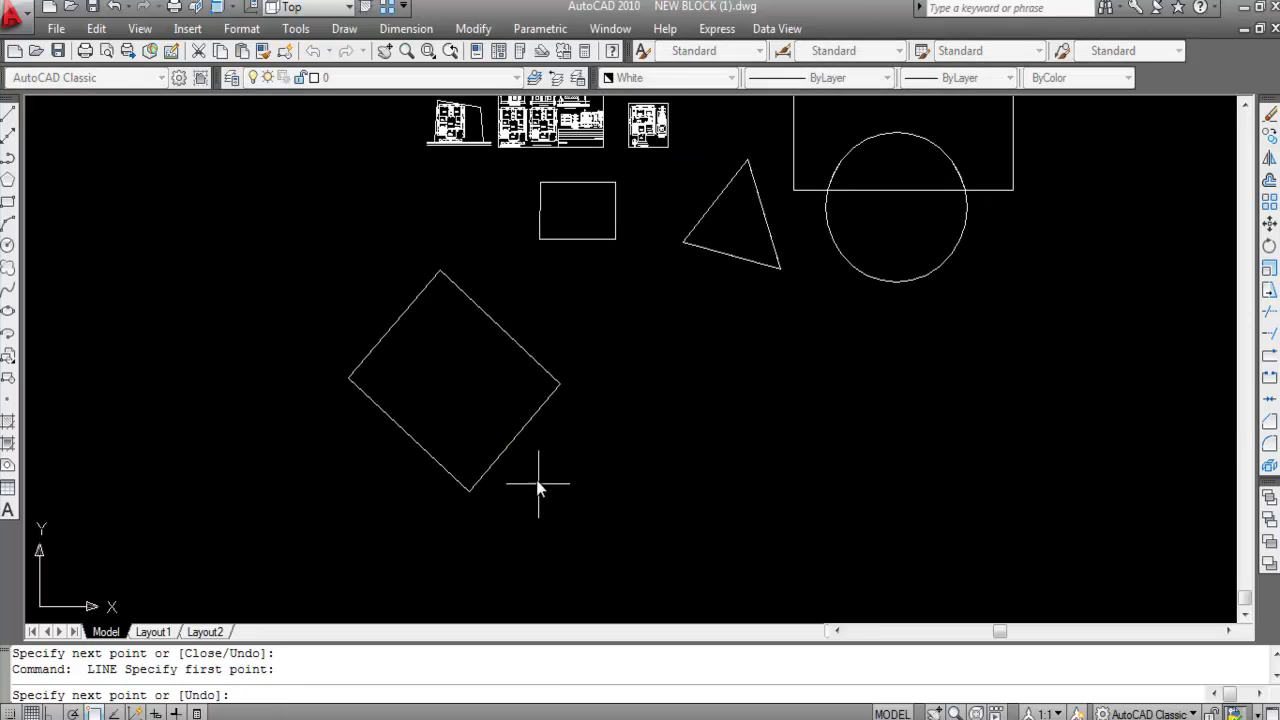
pyautogui.click(452, 393)
pyautogui.click(547, 296)
pyautogui.click(675, 378)
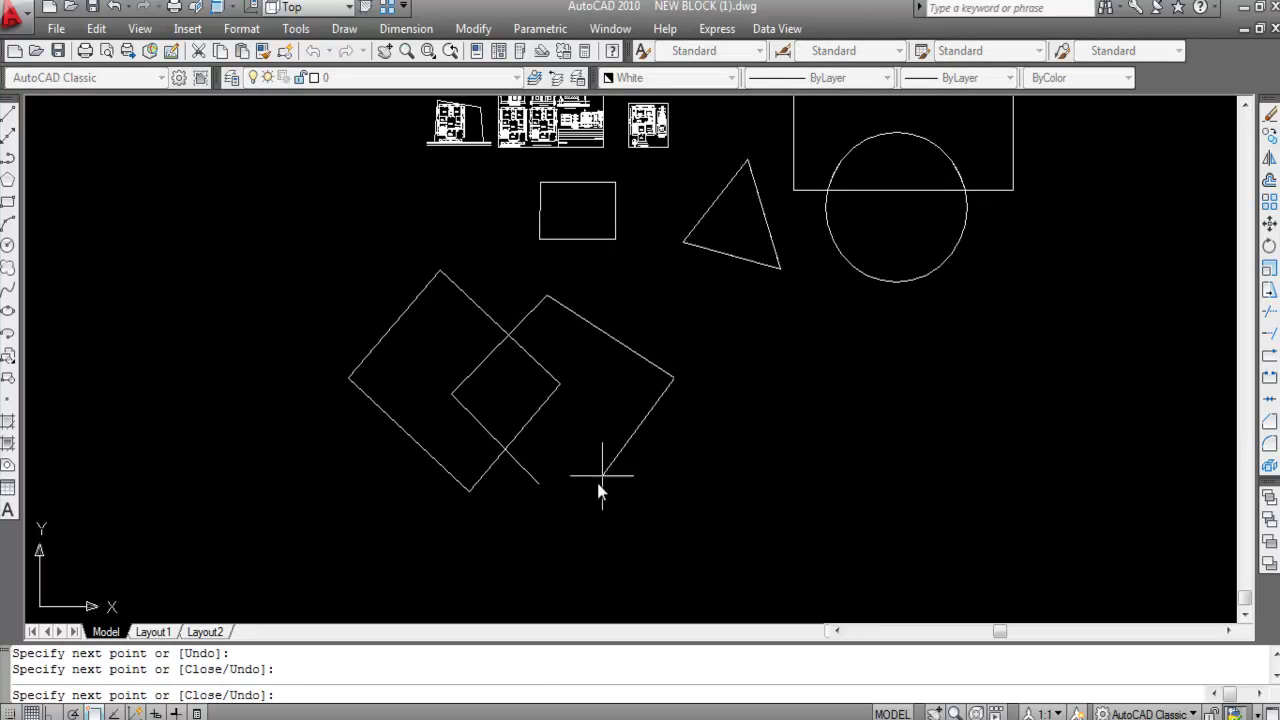
pyautogui.click(623, 490)
pyautogui.click(540, 487)
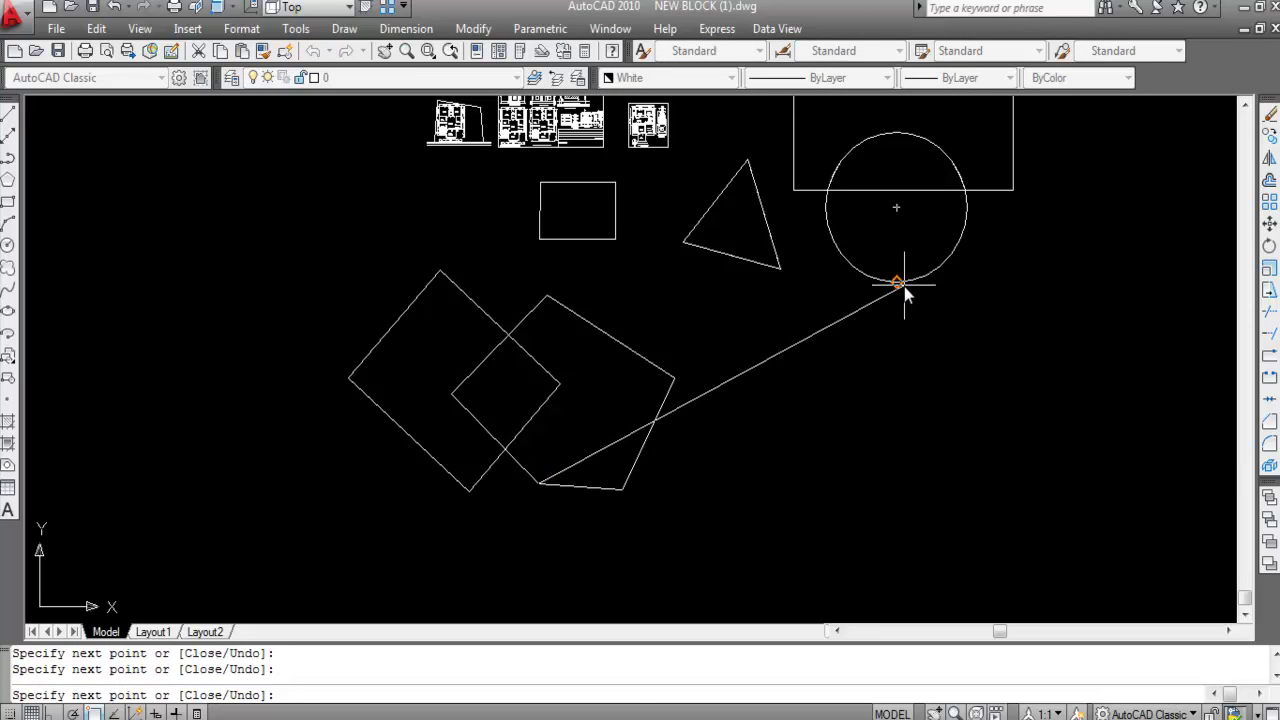
pyautogui.press('Return')
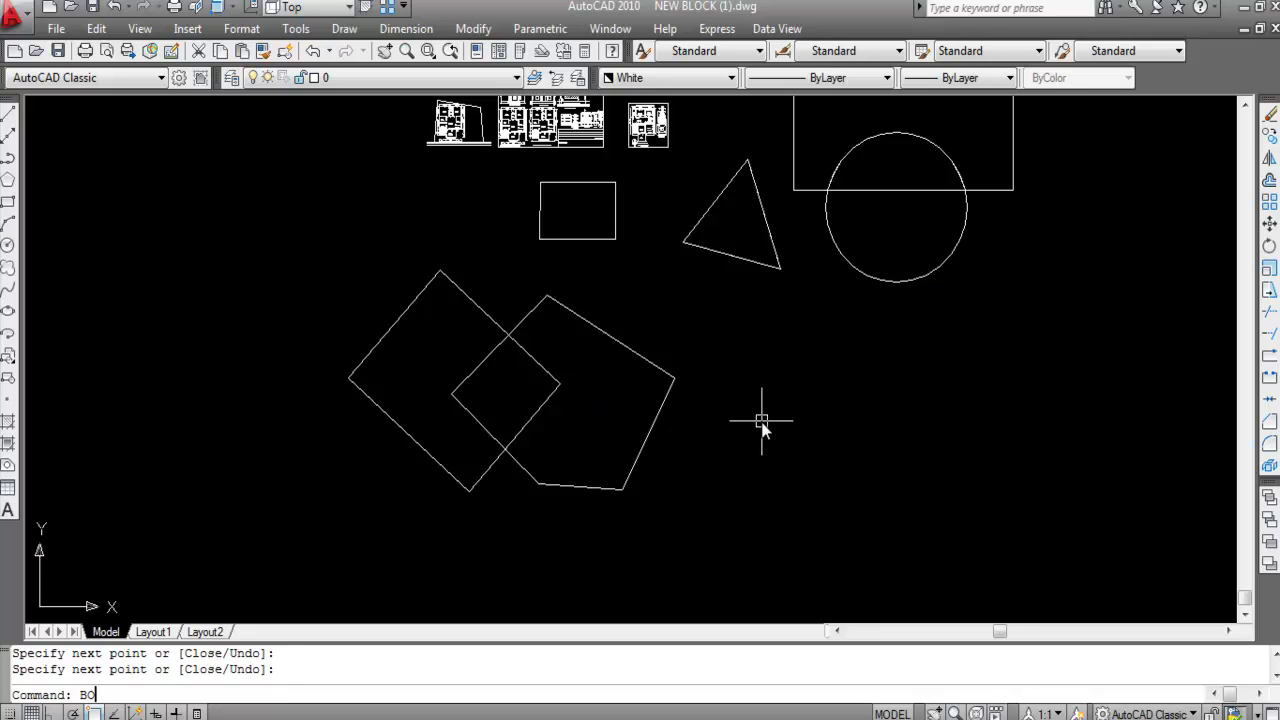
# Create a boundary polyline from the part of the five-sided shape lying outside the overlap, using Boundary with object type Polyline.
pyautogui.press('Return')
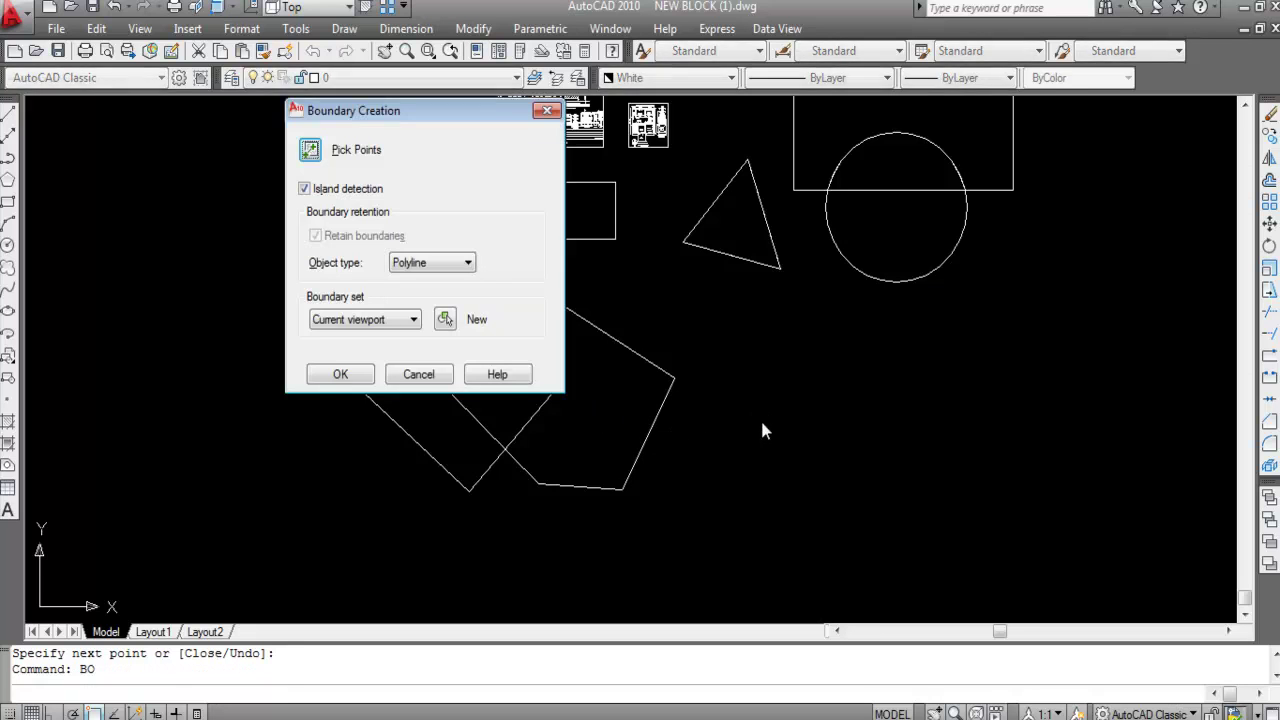
pyautogui.click(310, 150)
pyautogui.click(608, 388)
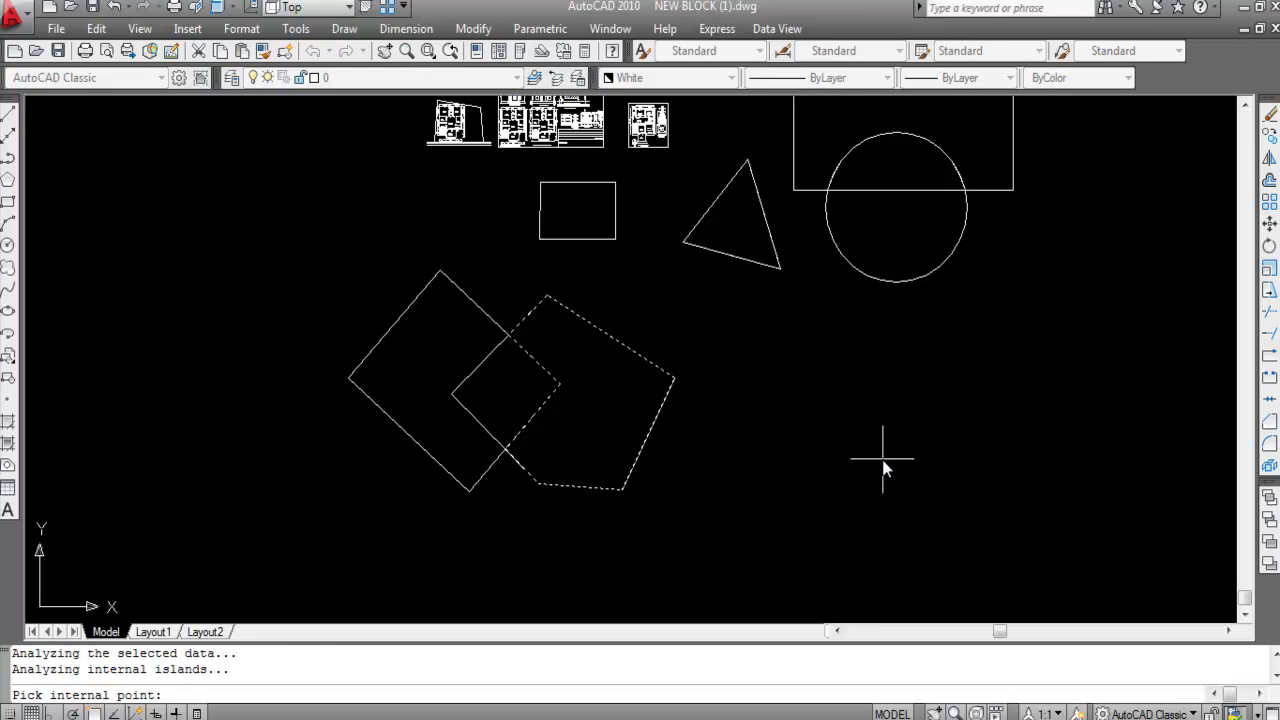
pyautogui.press('Return')
# Inspect the new boundary polyline, move it to the empty space right of the overlapping shapes, and undo the move.
pyautogui.click(626, 460)
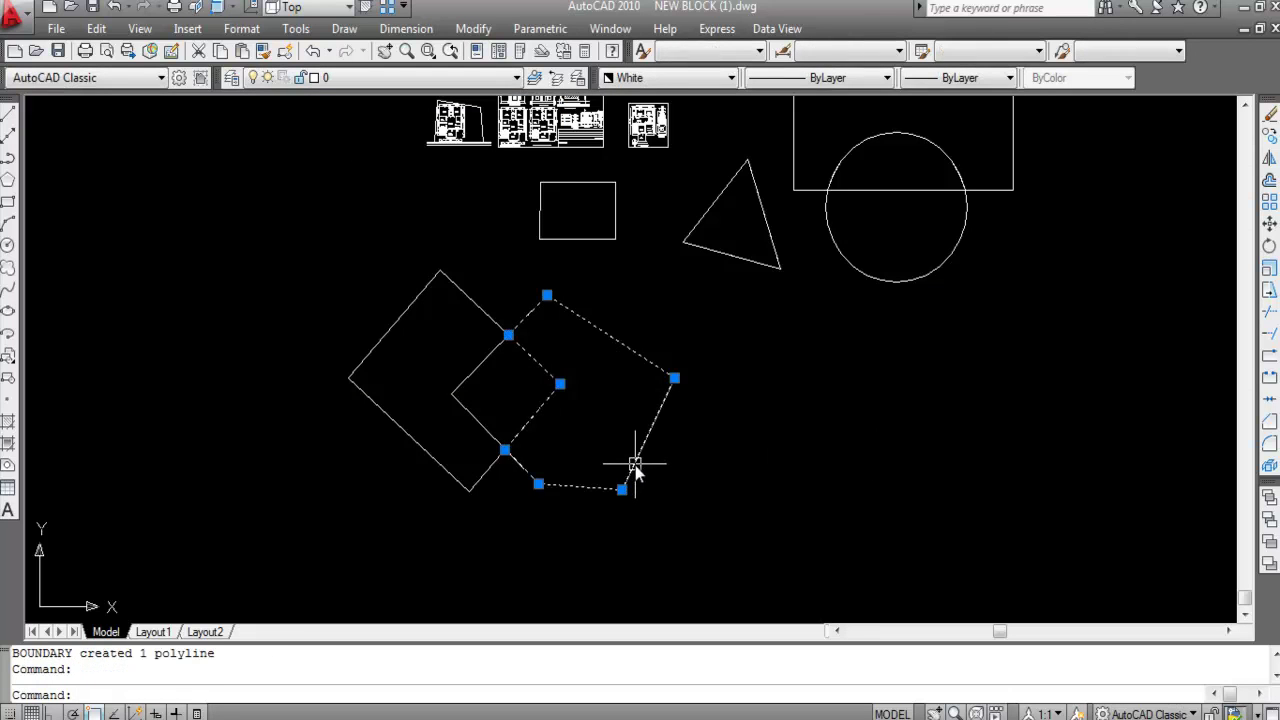
pyautogui.scroll(3, 526, 414)
pyautogui.scroll(-5, 600, 350)
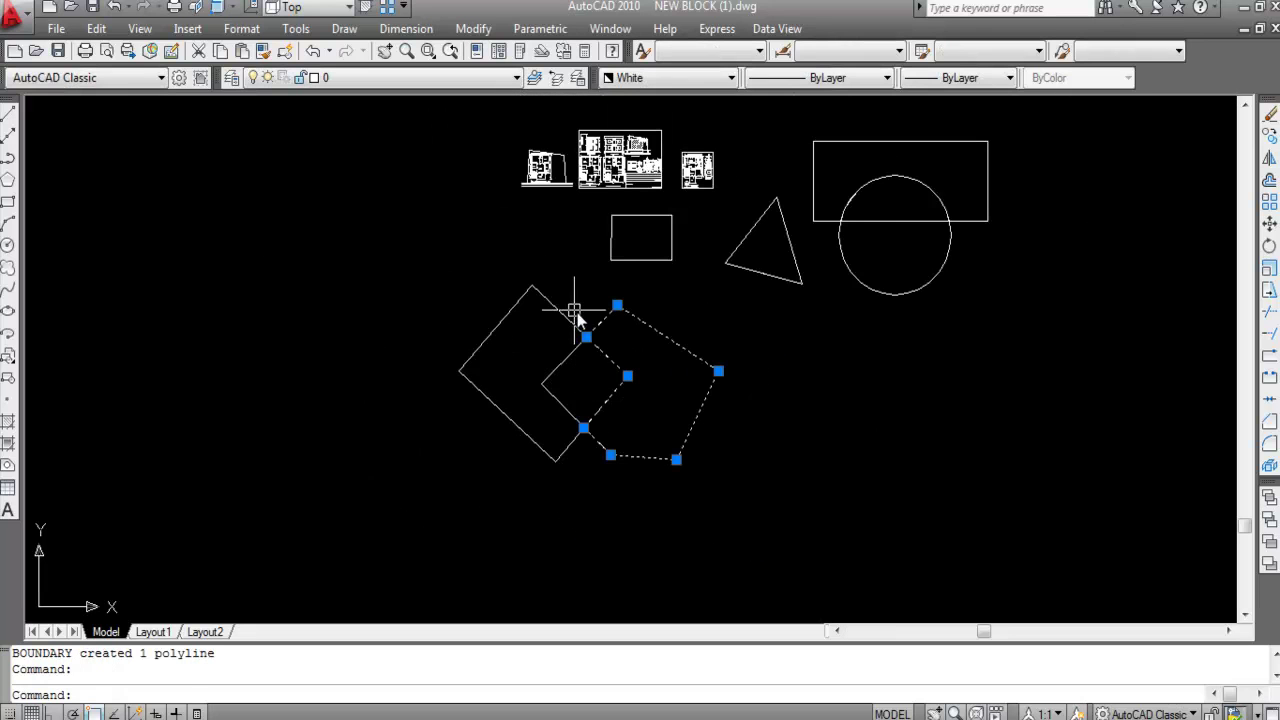
pyautogui.scroll(2, 670, 420)
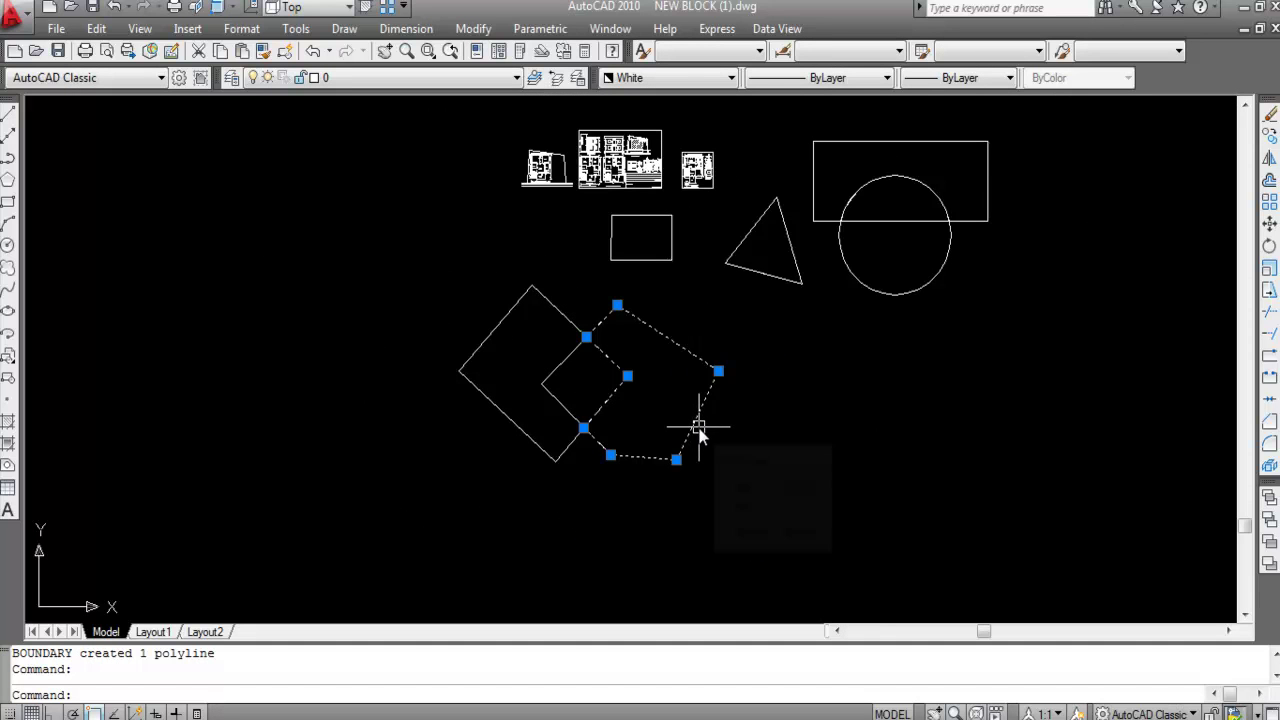
pyautogui.write('m')
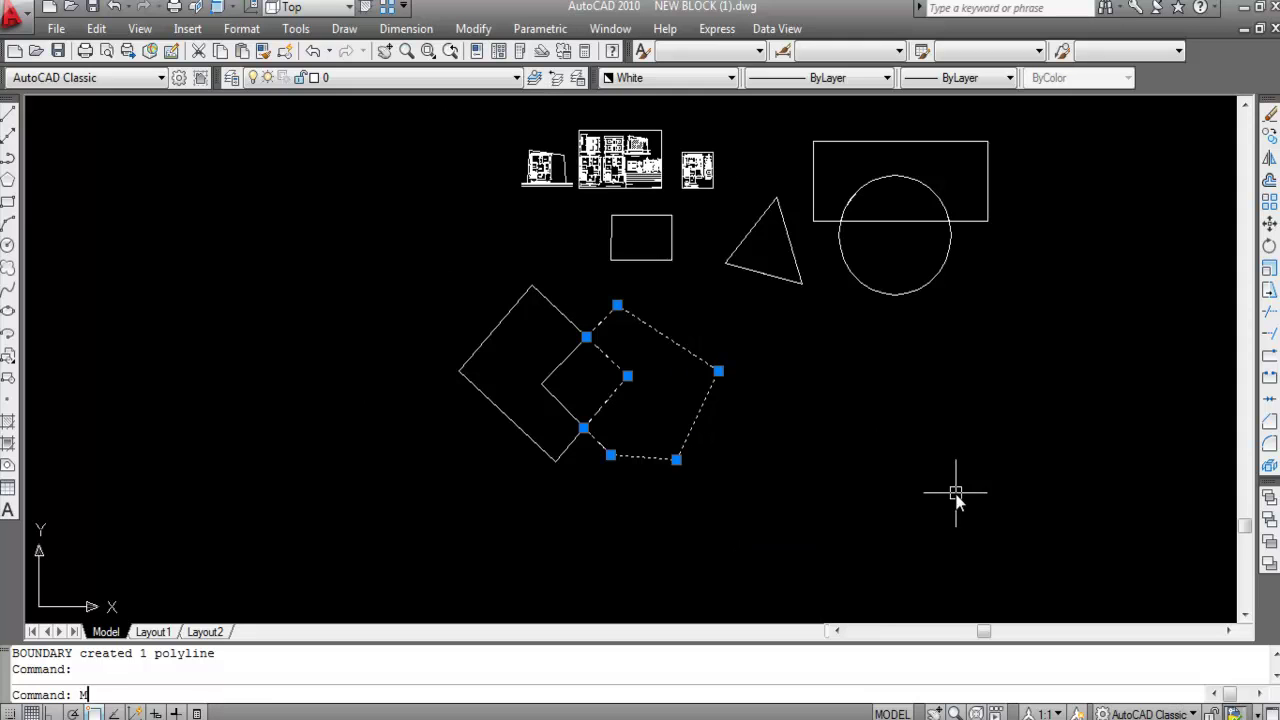
pyautogui.press('Return')
pyautogui.click(663, 379)
pyautogui.click(1022, 423)
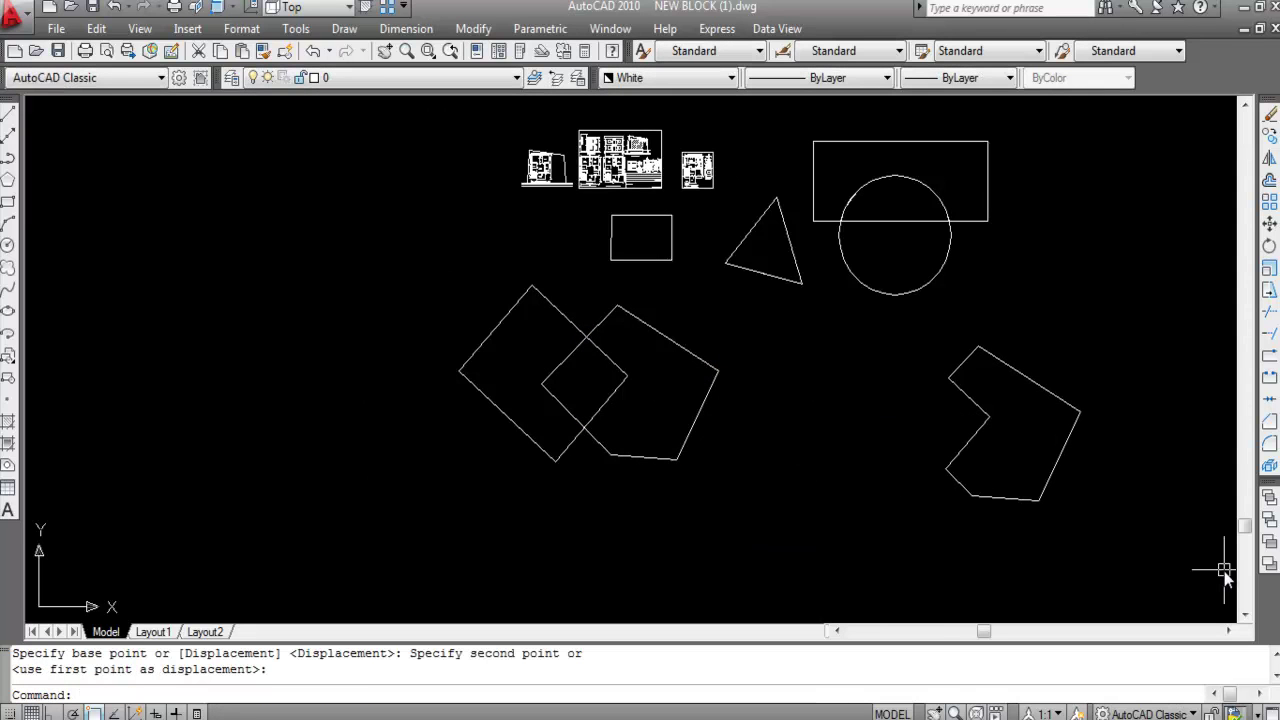
pyautogui.write('u')
pyautogui.press('Return')
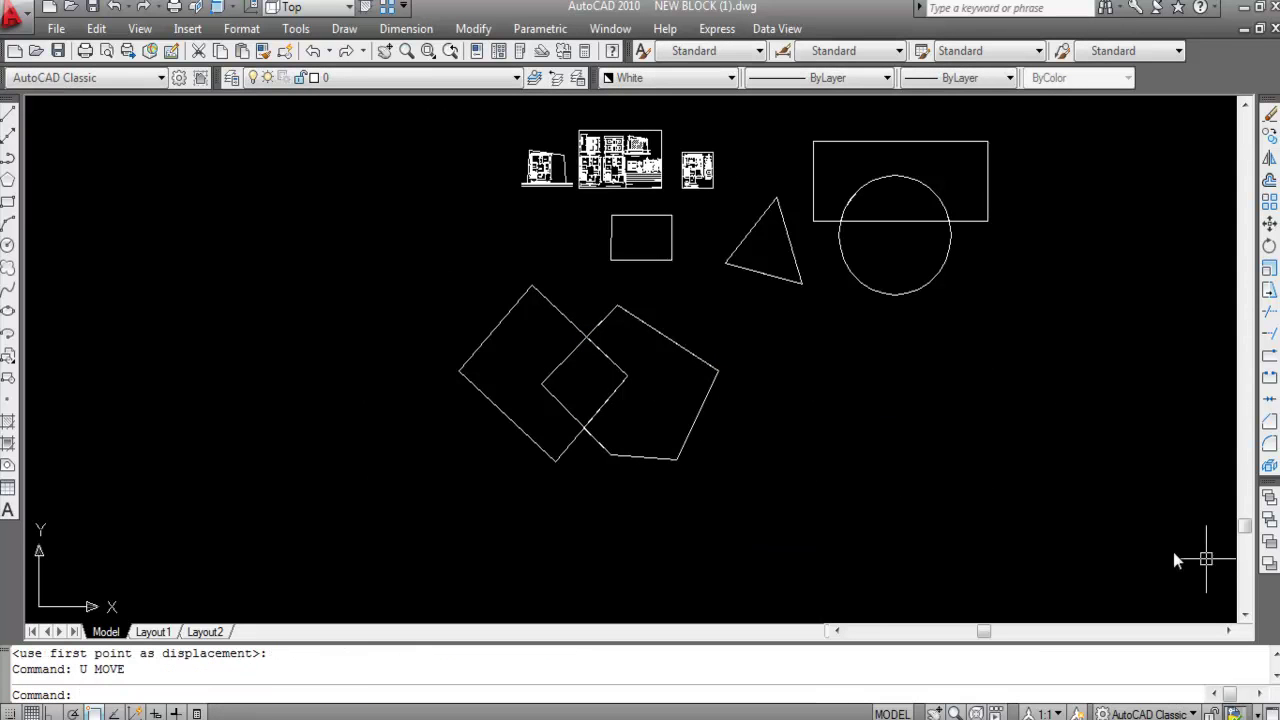
# List the properties of the boundary polyline around the five-sided shape's non-overlapping part, highlight its area value, and close the listing.
pyautogui.click(701, 359)
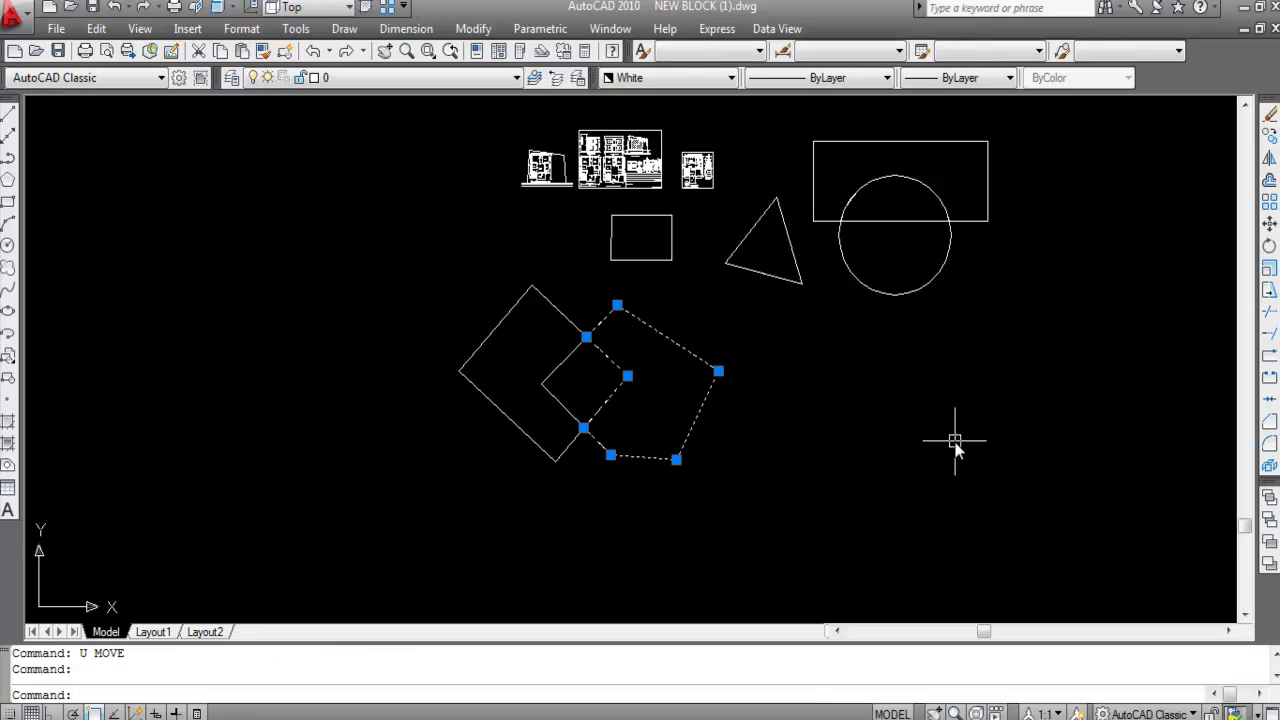
pyautogui.write('LI')
pyautogui.press('Return')
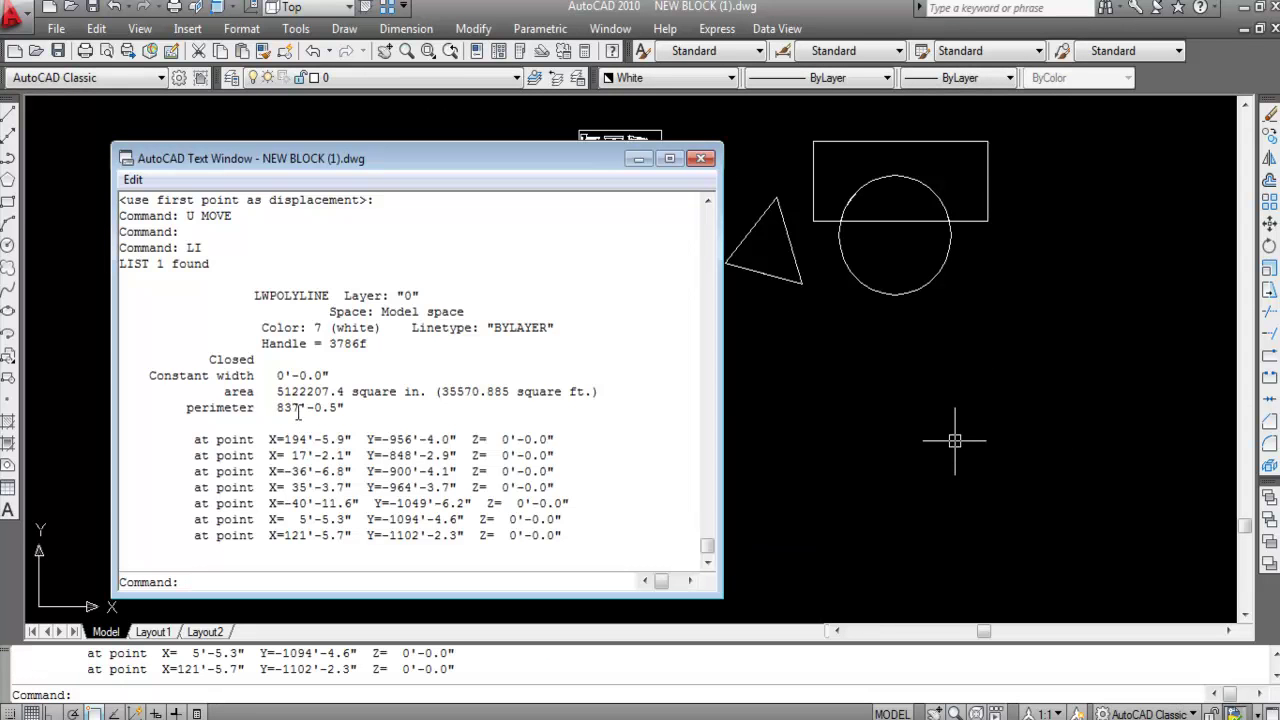
pyautogui.moveTo(597, 393); pyautogui.dragTo(287, 398)
pyautogui.click(703, 158)
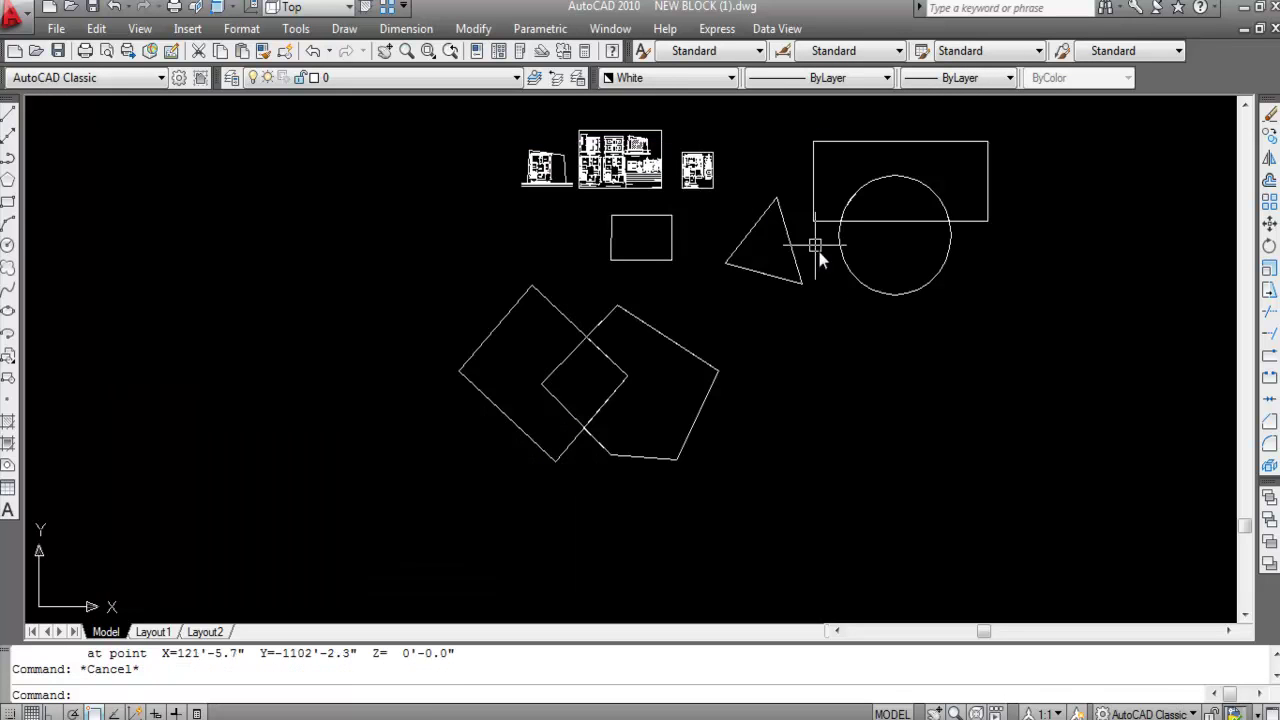
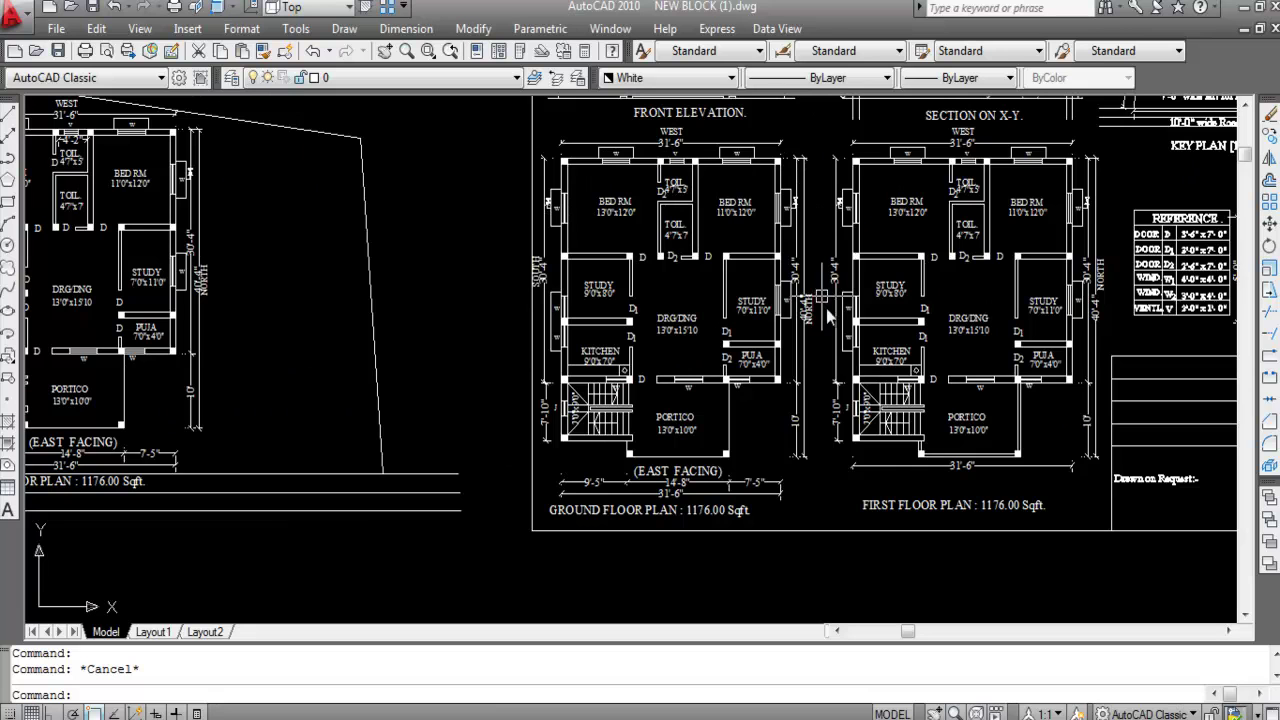
# Select all outer wall and portico edge lines forming the outline of the ground floor plan below the front elevation.
pyautogui.scroll(6, 655, 470)
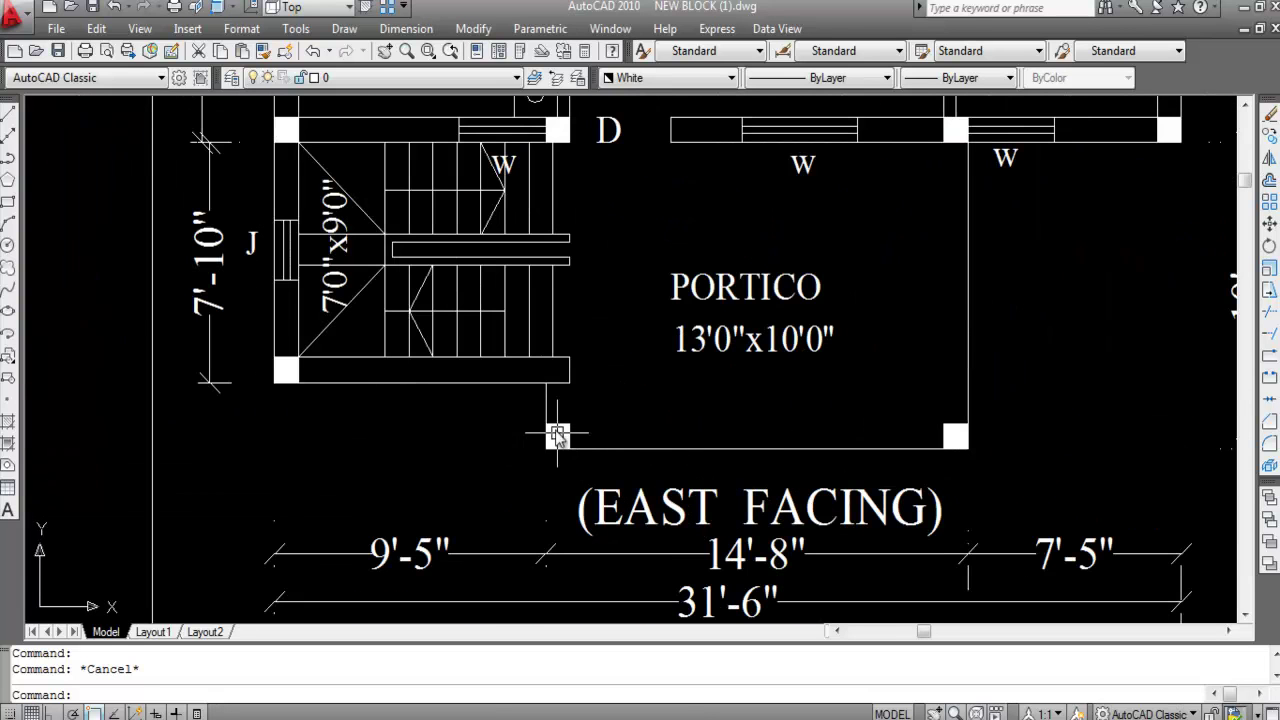
pyautogui.click(545, 415)
pyautogui.click(666, 456)
pyautogui.click(598, 421)
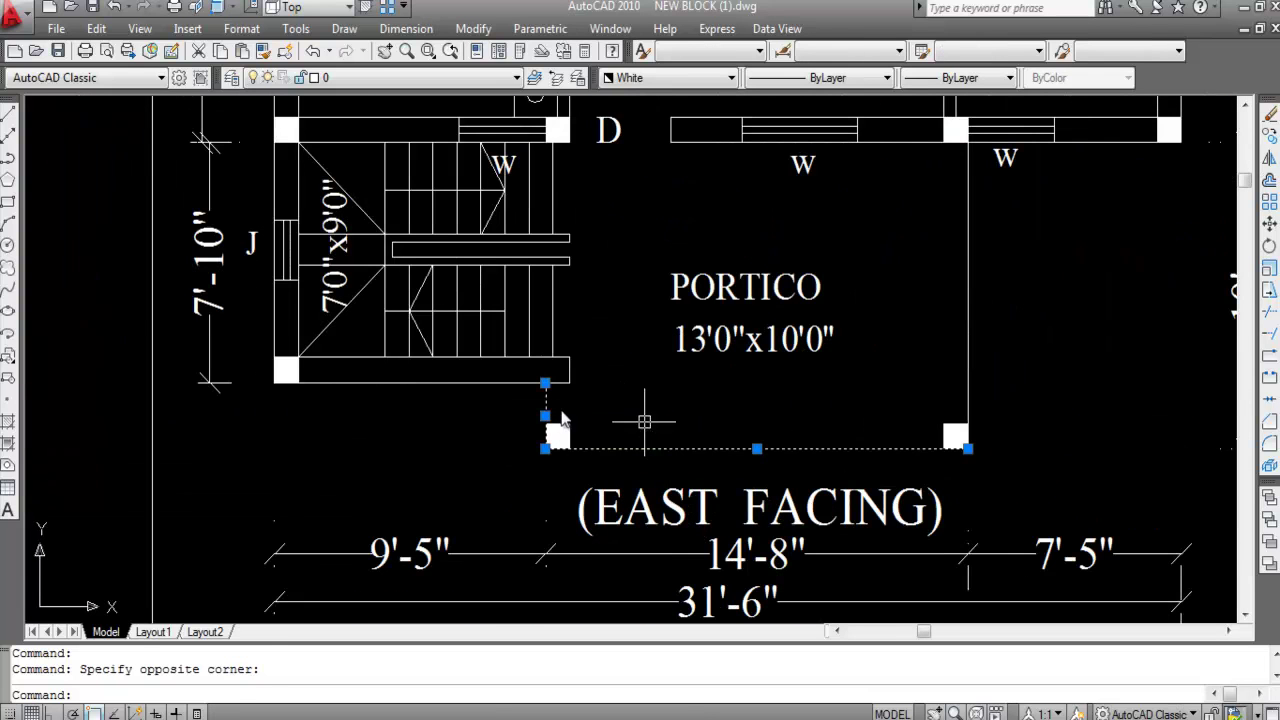
pyautogui.click(415, 383)
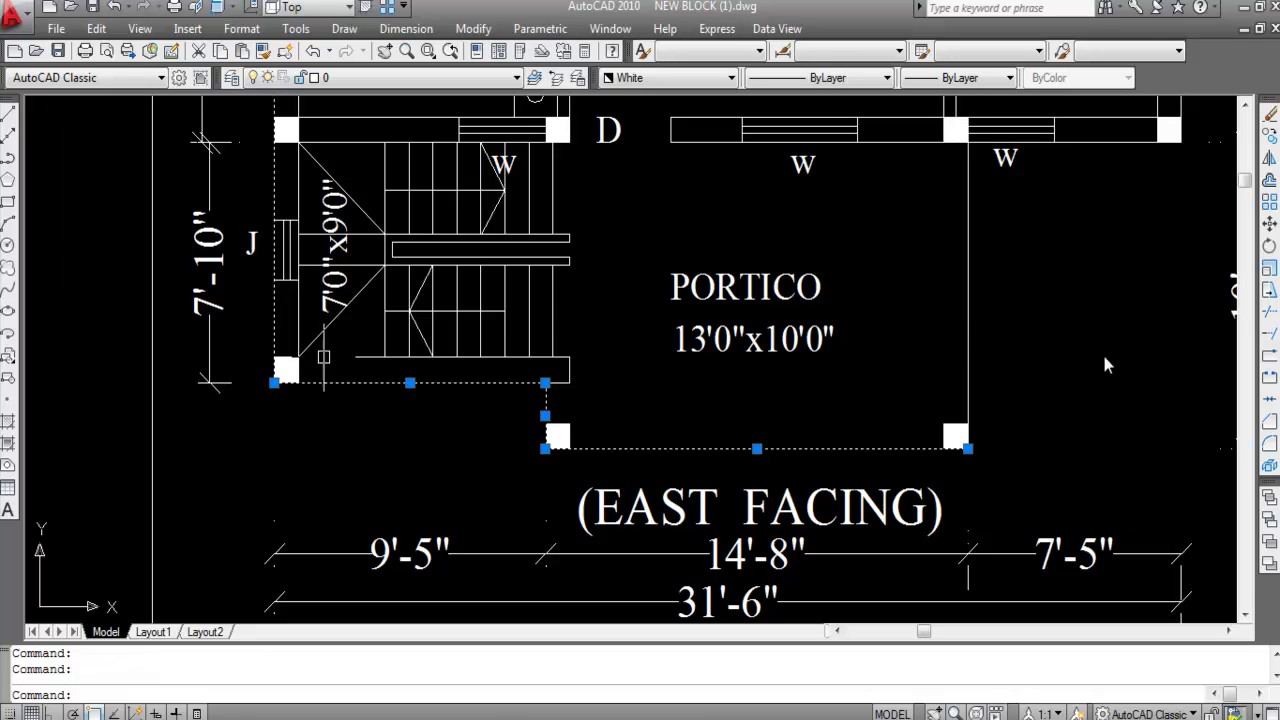
pyautogui.click(985, 298)
pyautogui.click(955, 420)
pyautogui.scroll(-2, 960, 420)
pyautogui.scroll(2, 1003, 320)
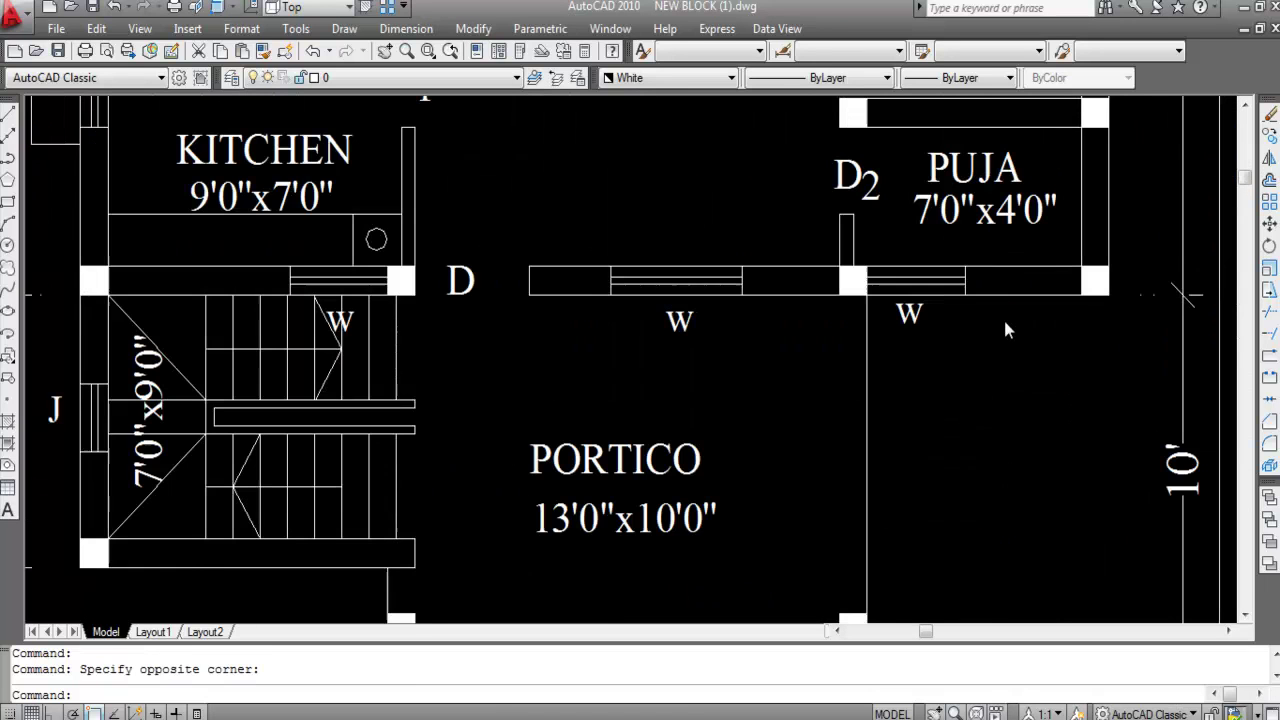
pyautogui.scroll(-4, 1006, 320)
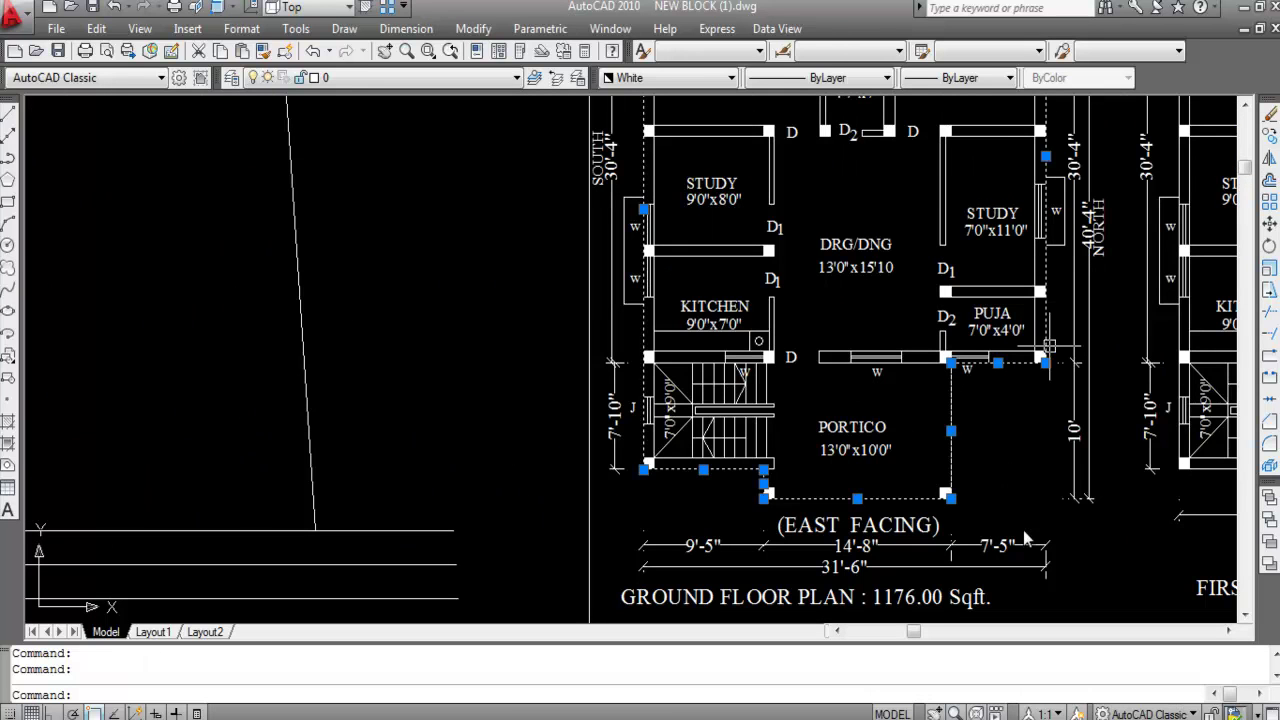
pyautogui.scroll(-3, 1045, 322)
pyautogui.scroll(7, 990, 300)
pyautogui.scroll(-6, 1010, 333)
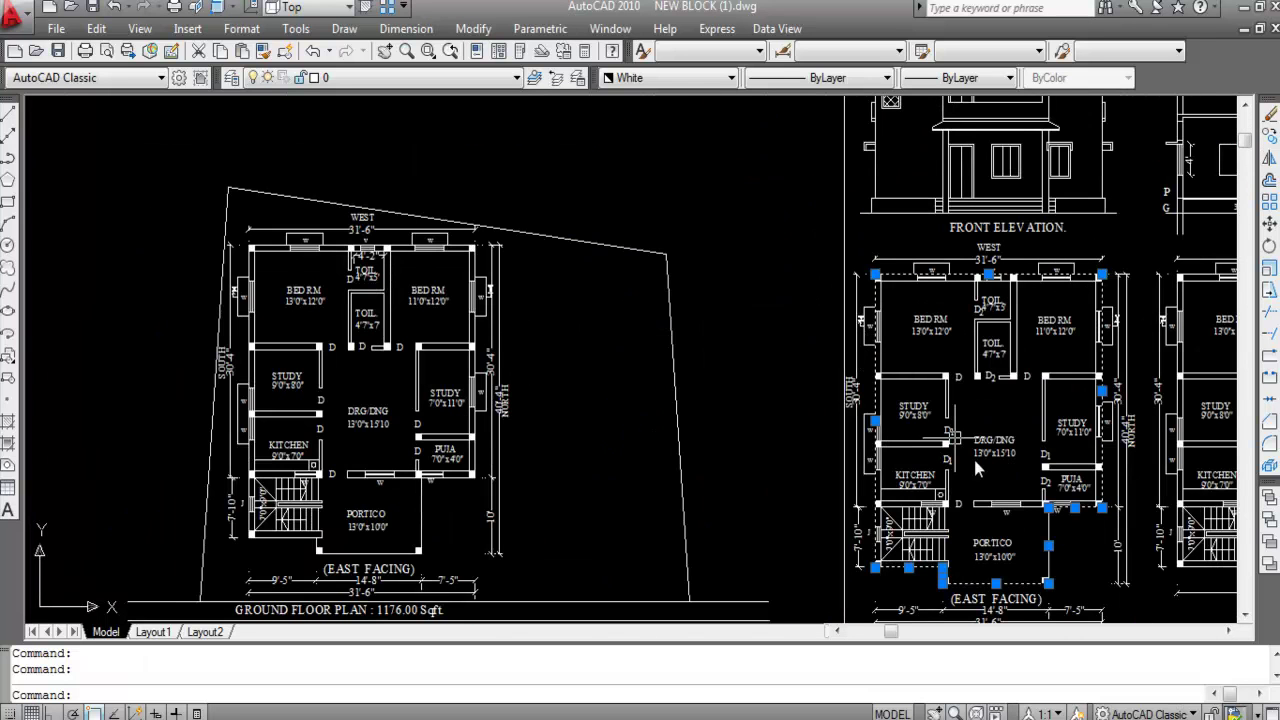
pyautogui.scroll(2, 1000, 570)
pyautogui.scroll(-4, 800, 240)
# Copy the selected floor plan outline once to the empty space right of the overlapping line shapes.
pyautogui.write('CO')
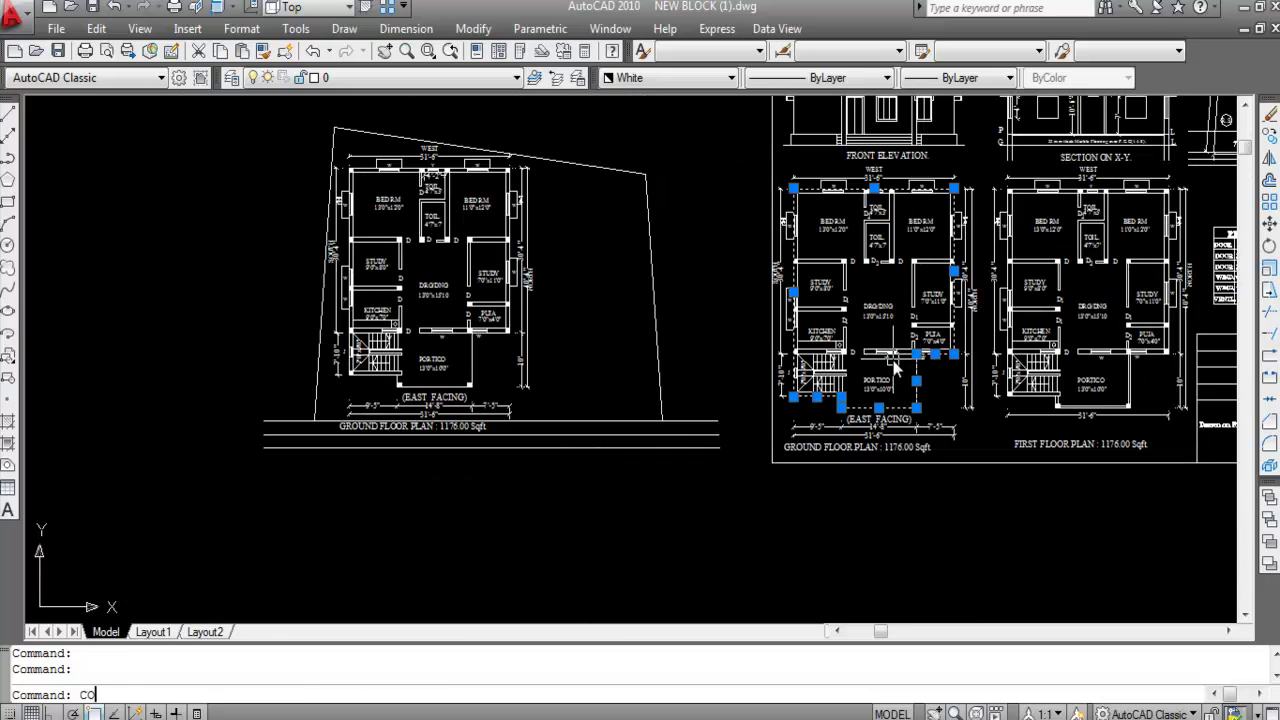
pyautogui.press('Return')
pyautogui.click(855, 335)
pyautogui.scroll(-6, 840, 300)
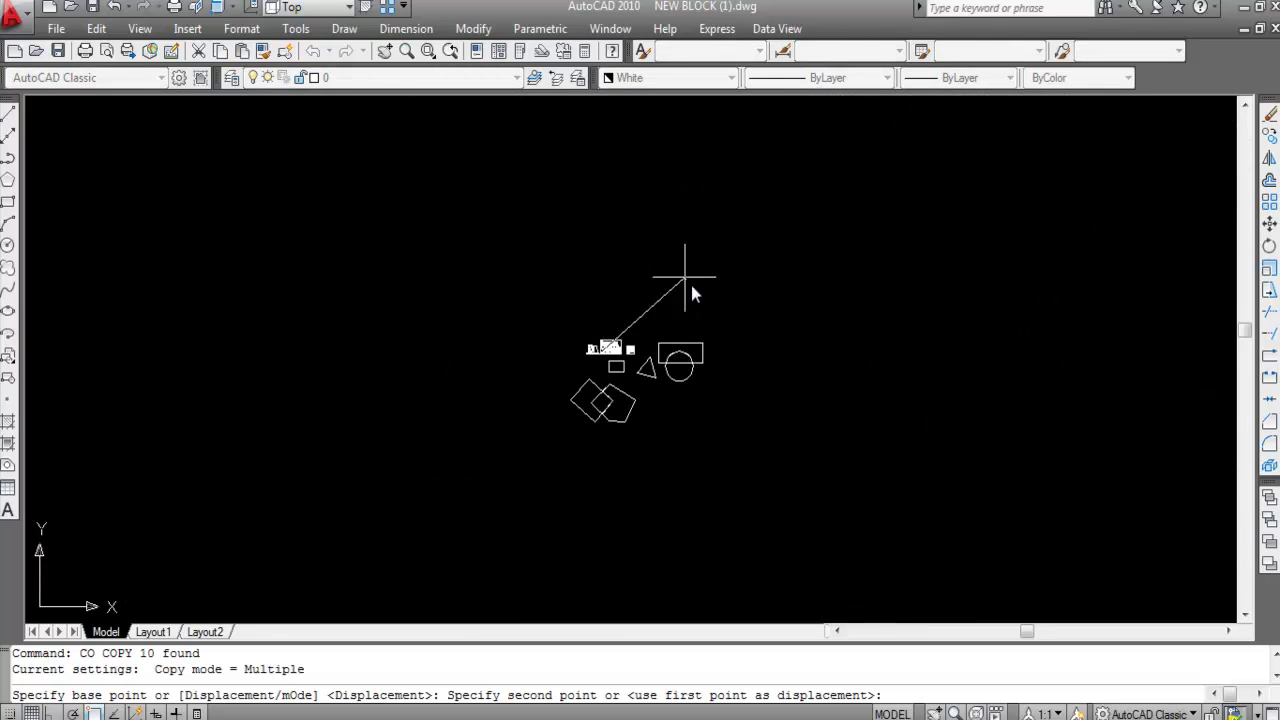
pyautogui.scroll(3, 646, 434)
pyautogui.click(700, 382)
pyautogui.scroll(4, 650, 365)
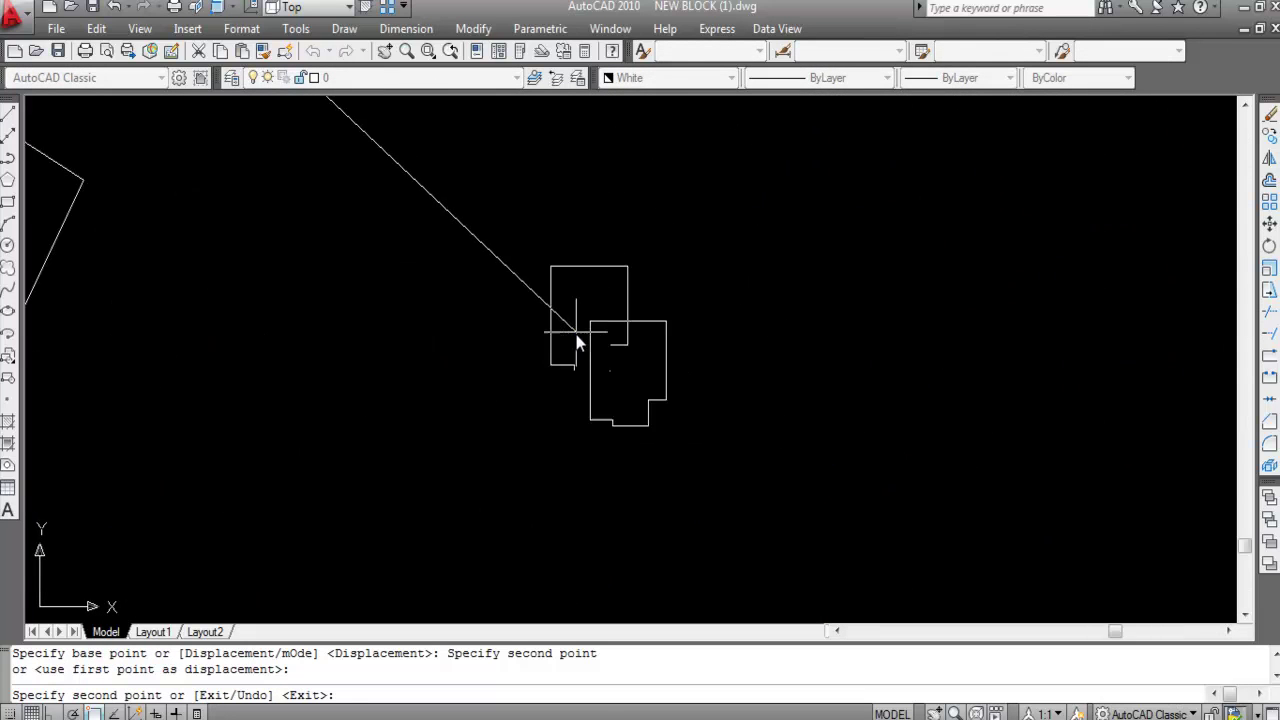
pyautogui.press('Escape')
# Check the lower edges and corners of the copied floor plan outline up close with window selections, and clear the selection.
pyautogui.click(729, 457)
pyautogui.click(646, 466)
pyautogui.scroll(2, 594, 455)
pyautogui.scroll(3, 594, 452)
pyautogui.click(634, 502)
pyautogui.press('Escape')
pyautogui.click(604, 420)
pyautogui.click(546, 383)
pyautogui.scroll(-6, 700, 380)
pyautogui.press('Escape')
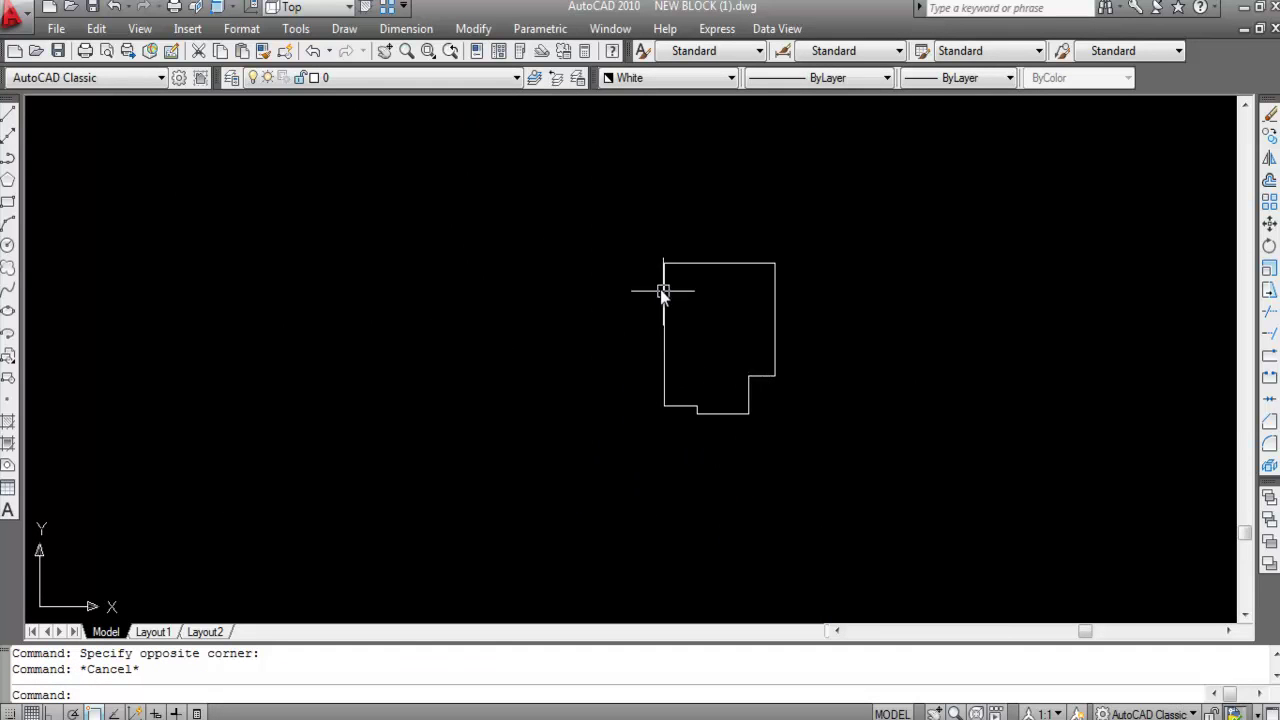
# Create a polyline boundary from an internal point of the copied floor plan outline, with island detection on.
pyautogui.scroll(3, 661, 286)
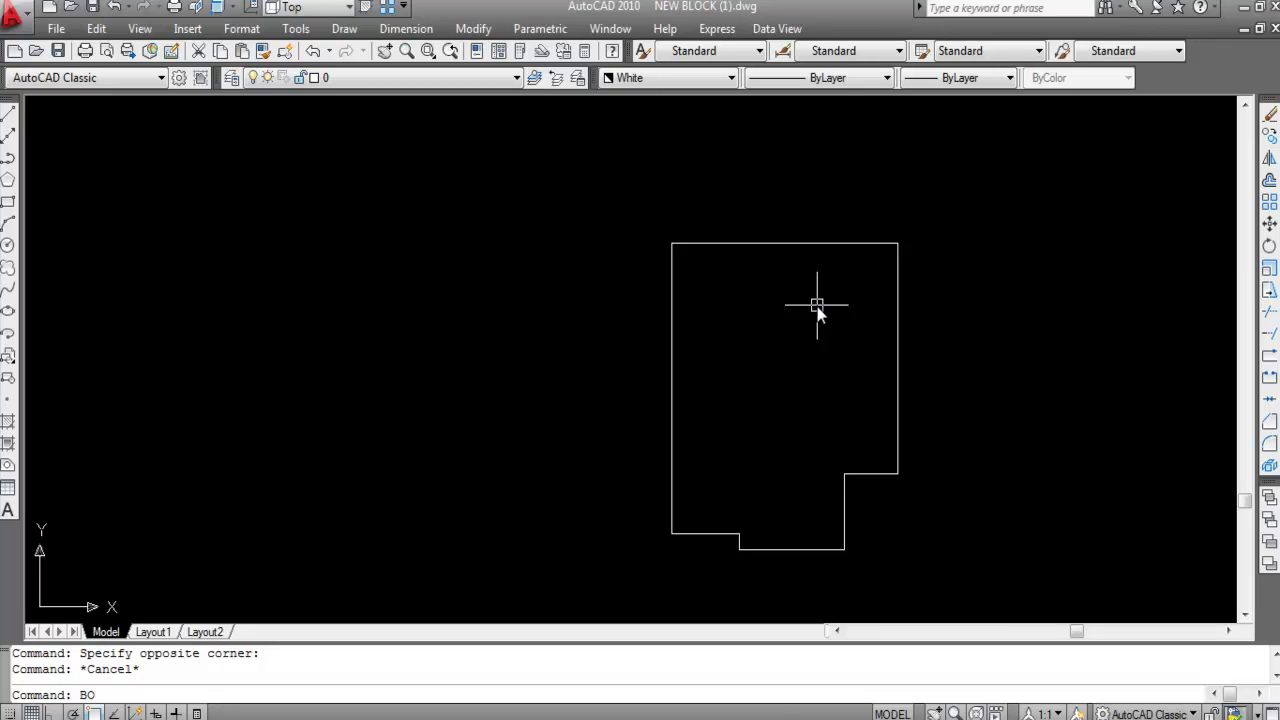
pyautogui.press('Return')
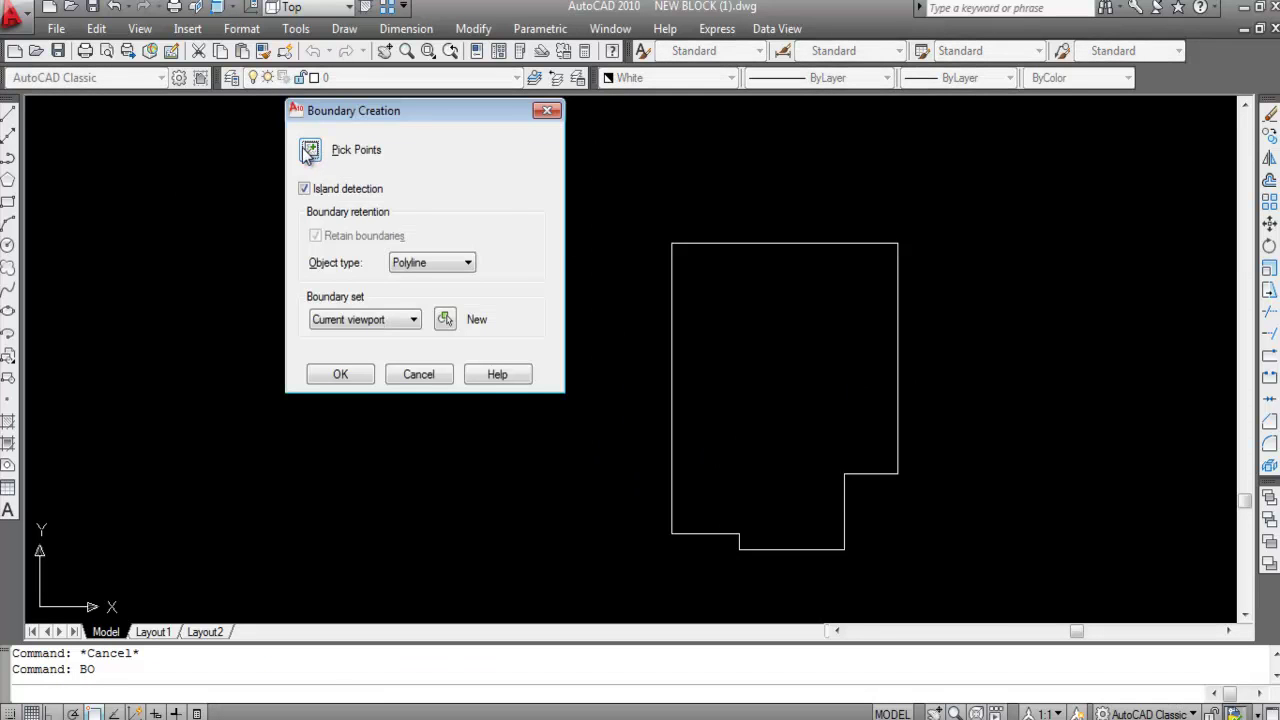
pyautogui.click(308, 151)
pyautogui.click(782, 356)
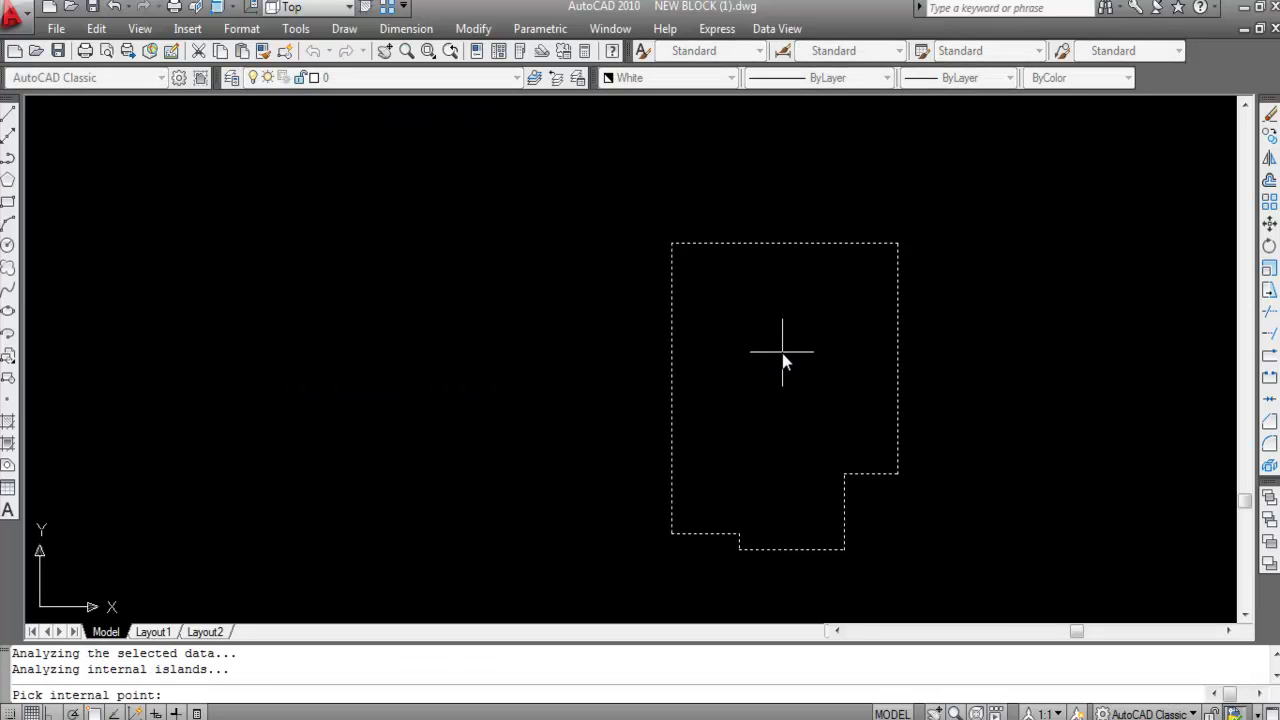
pyautogui.press('Return')
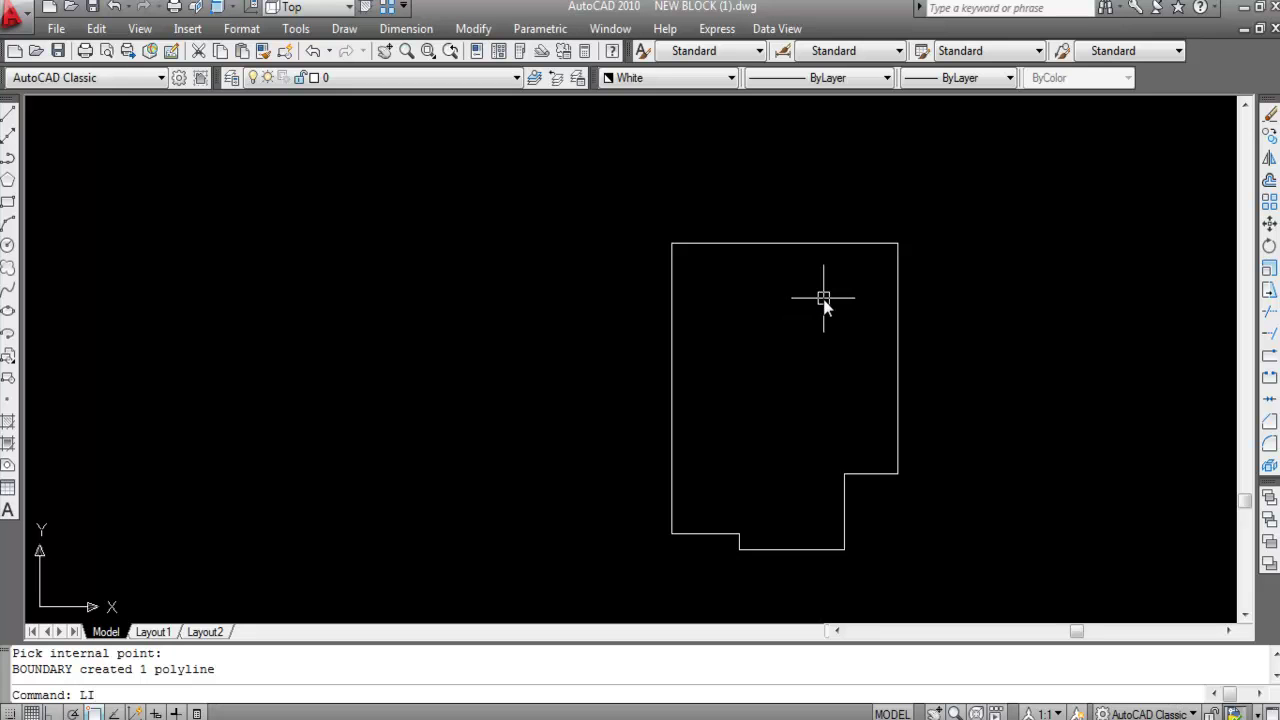
# List the properties of the floor plan outline's boundary polyline, highlight its area in square feet, and close the listing.
pyautogui.write('LI')
pyautogui.press('Return')
pyautogui.click(786, 243)
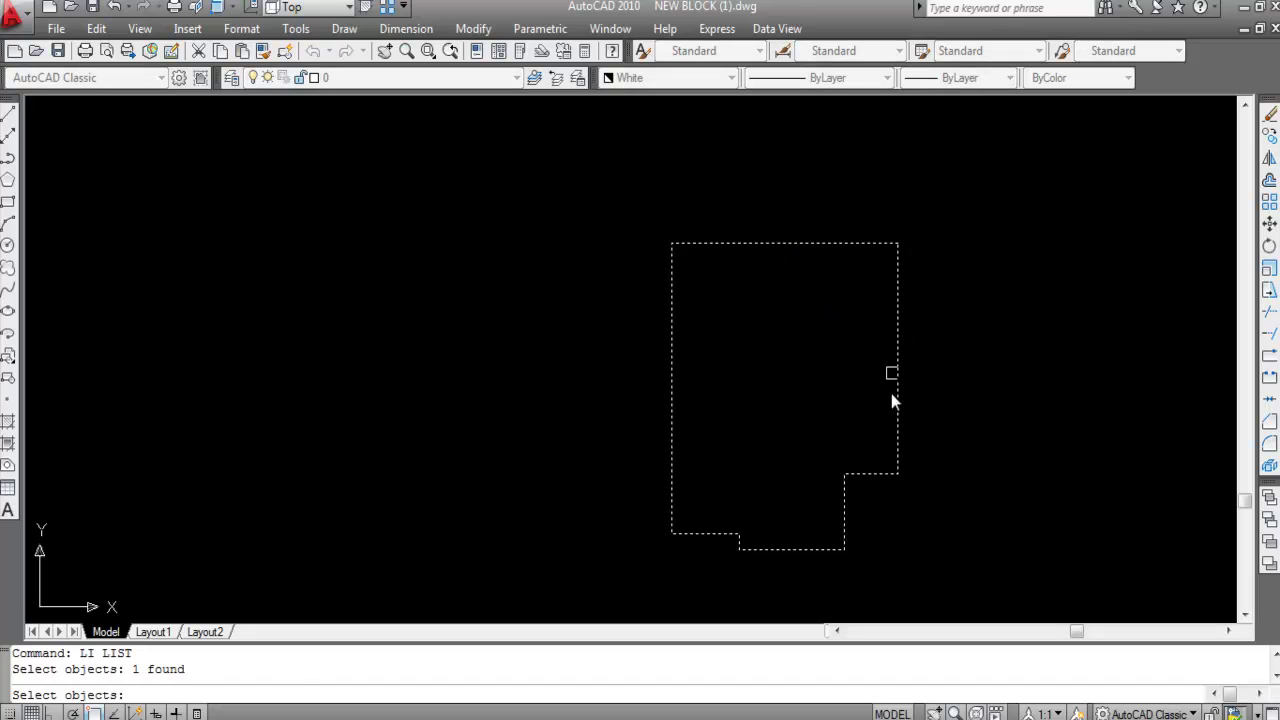
pyautogui.press('Return')
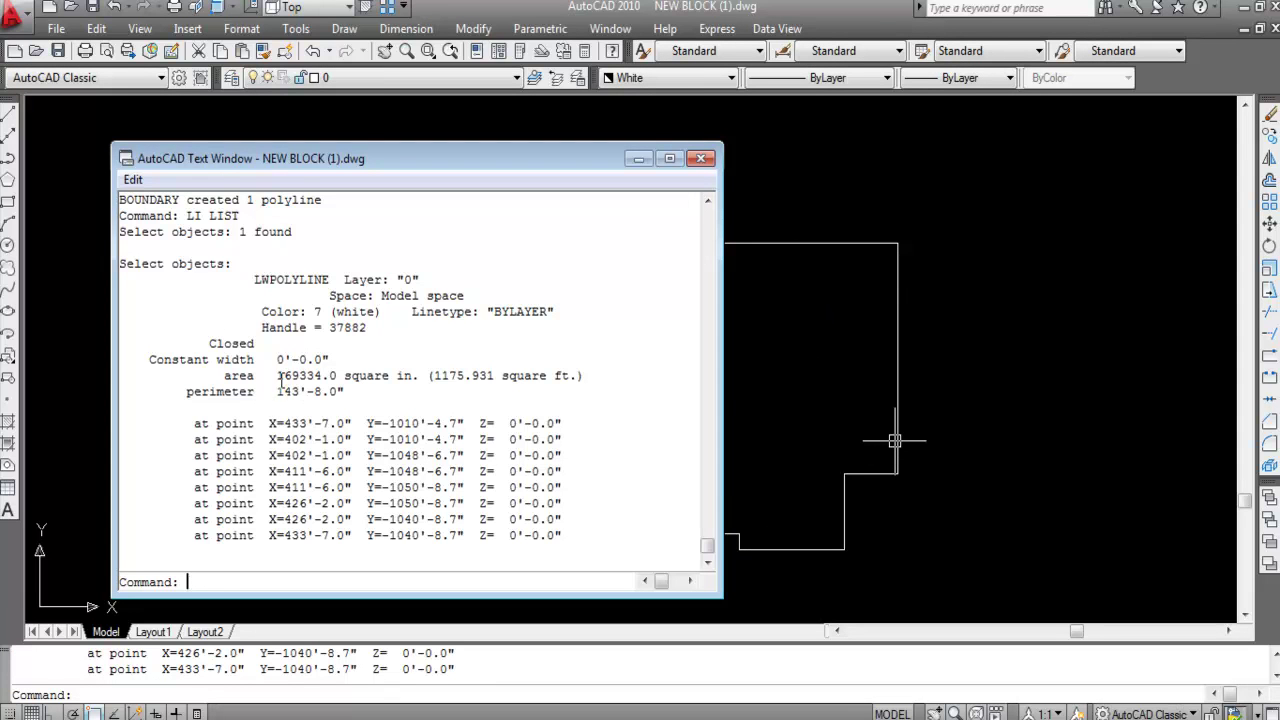
pyautogui.moveTo(432, 375); pyautogui.dragTo(590, 384)
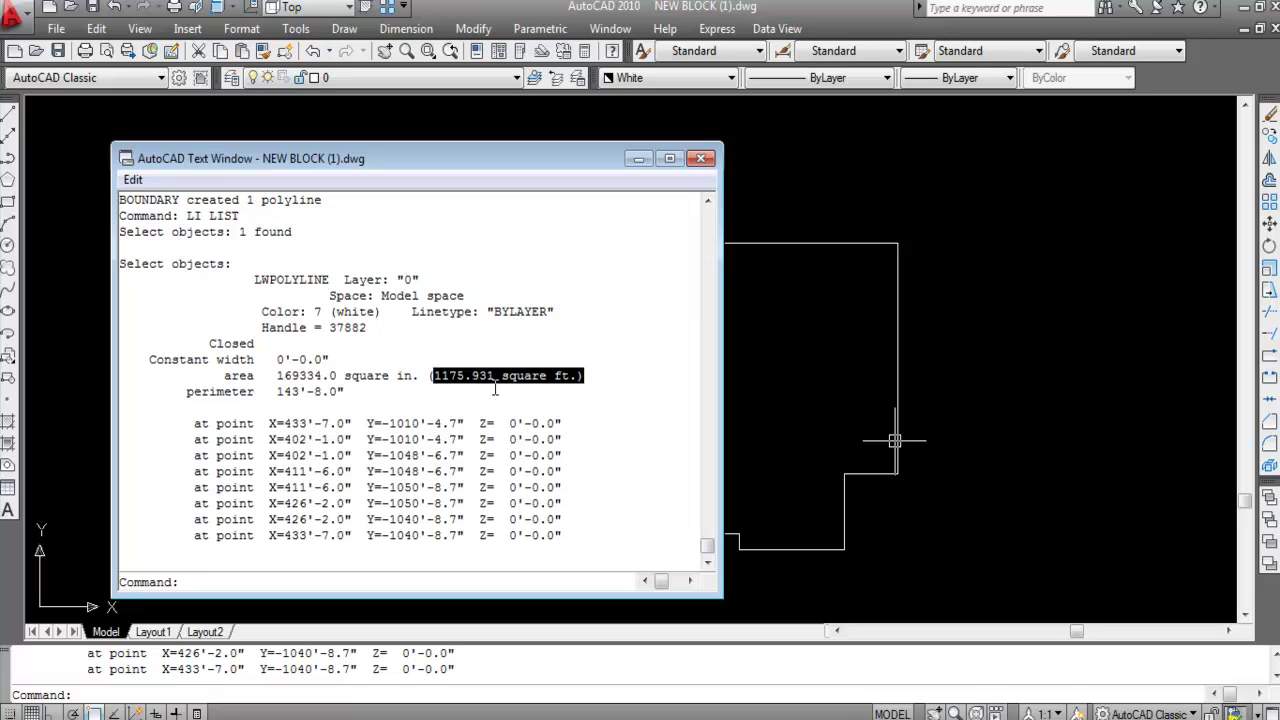
pyautogui.click(701, 158)
# Erase the copied floor plan outline and the two overlapping line shapes beside it.
pyautogui.scroll(-4, 869, 412)
pyautogui.scroll(-2, 920, 457)
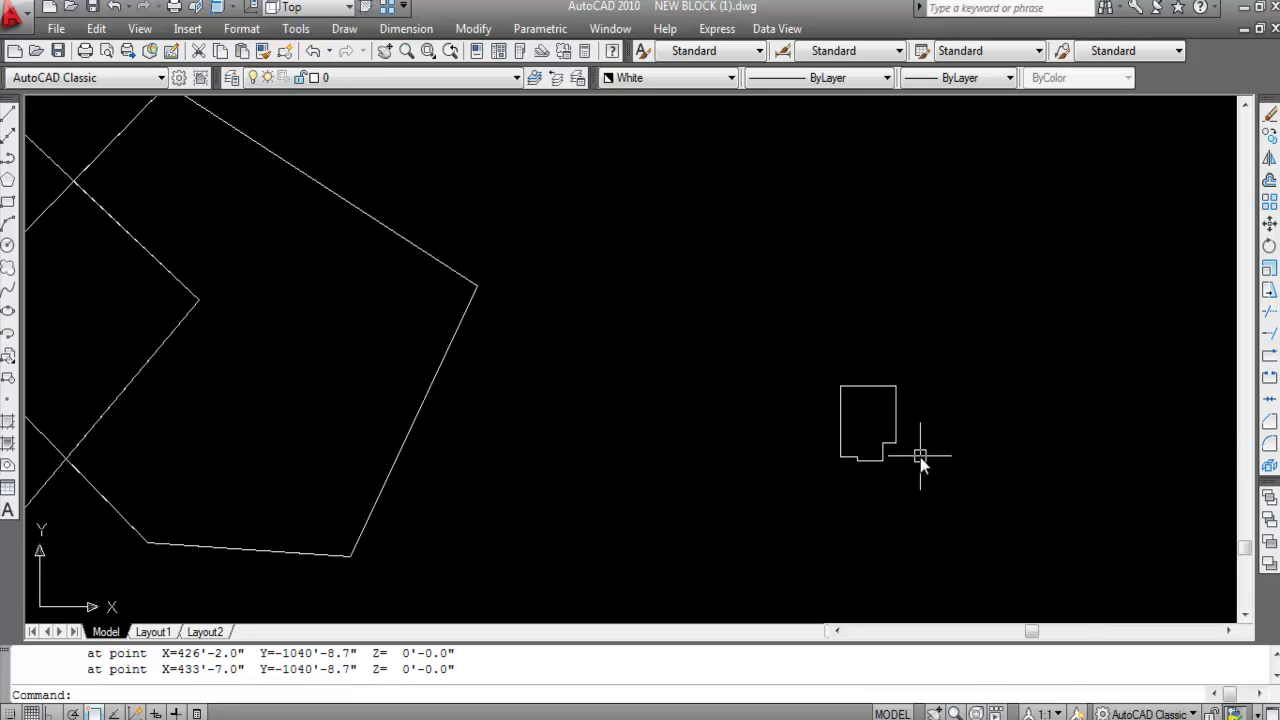
pyautogui.scroll(-3, 920, 457)
pyautogui.click(964, 493)
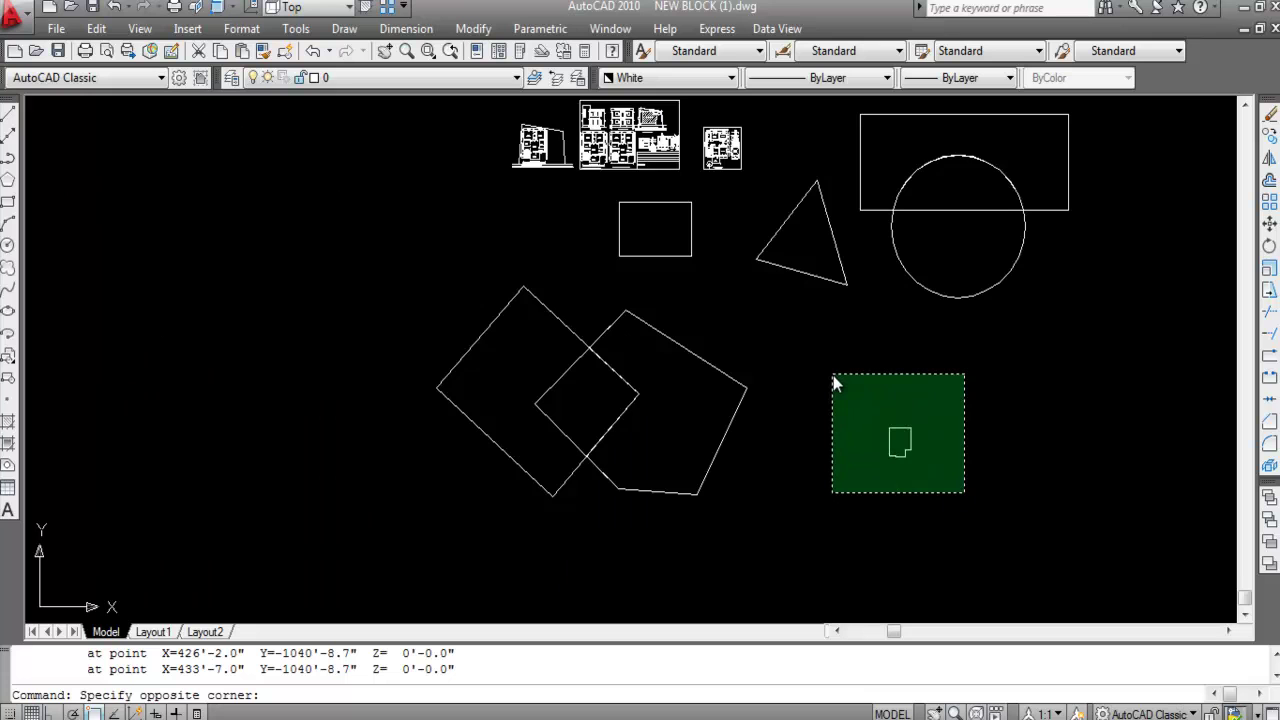
pyautogui.press('Escape')
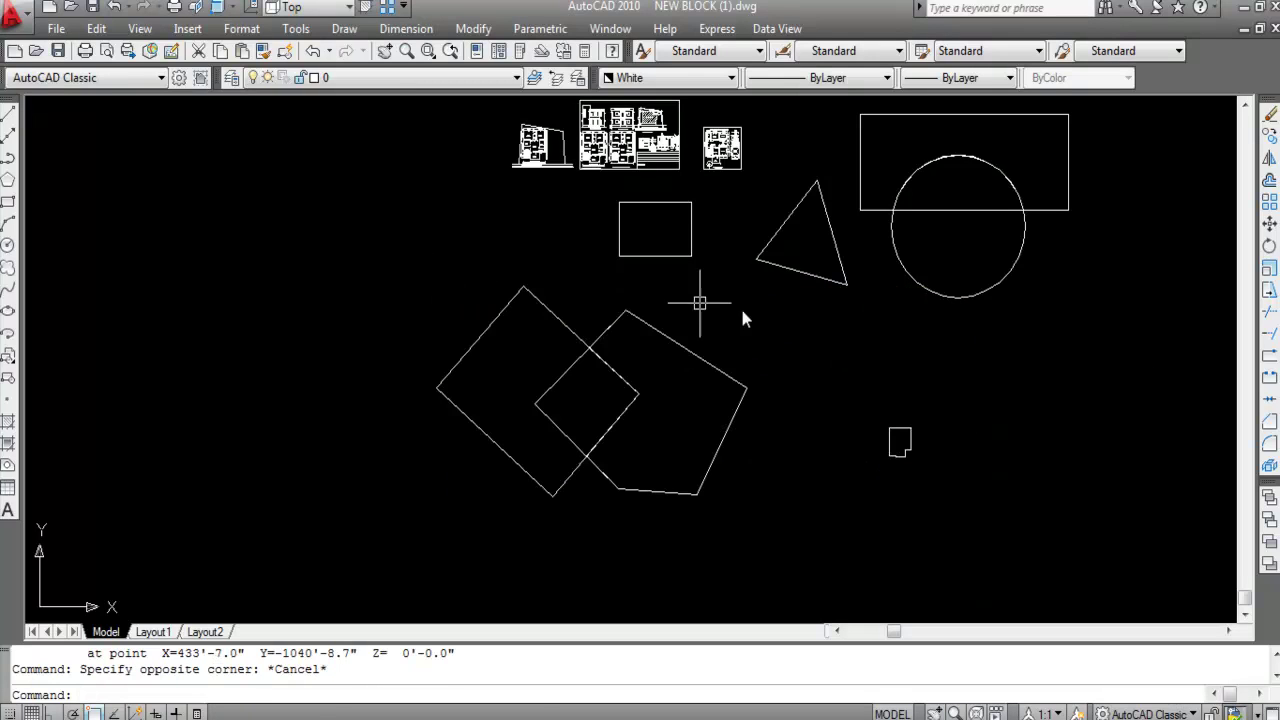
pyautogui.click(963, 491)
pyautogui.click(824, 372)
pyautogui.press('Delete')
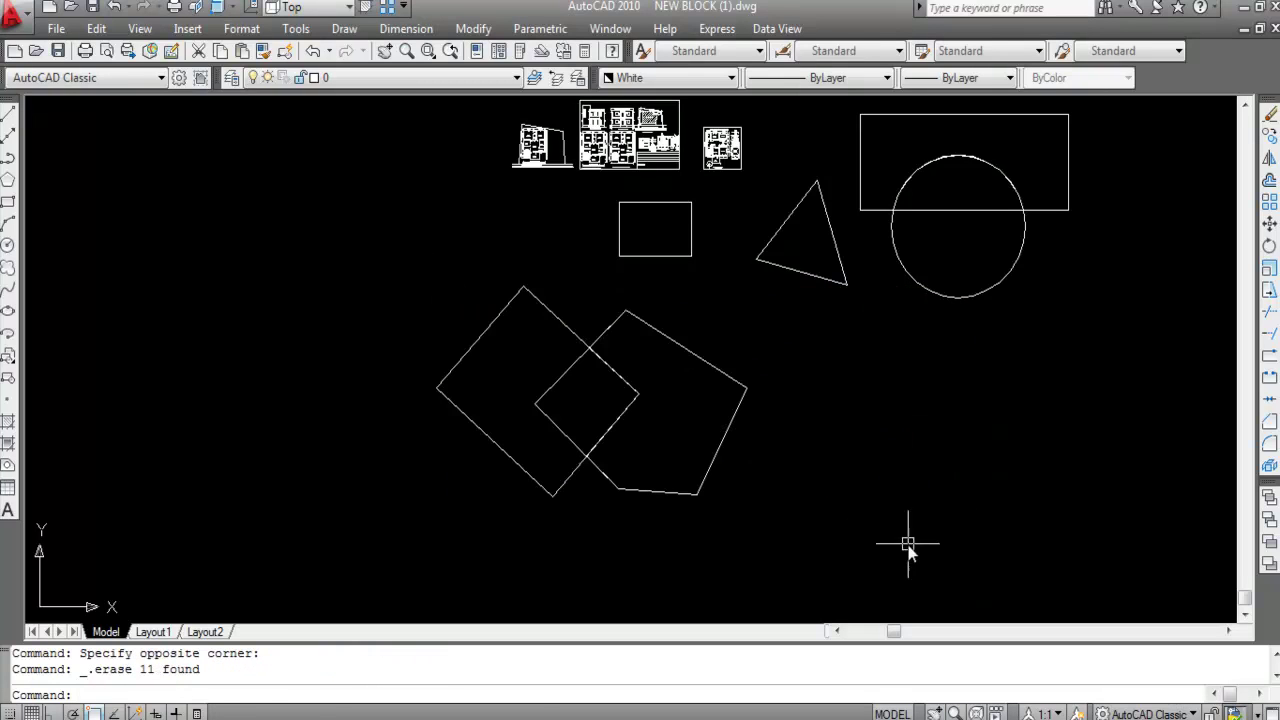
pyautogui.click(908, 543)
pyautogui.click(386, 300)
pyautogui.press('Delete')
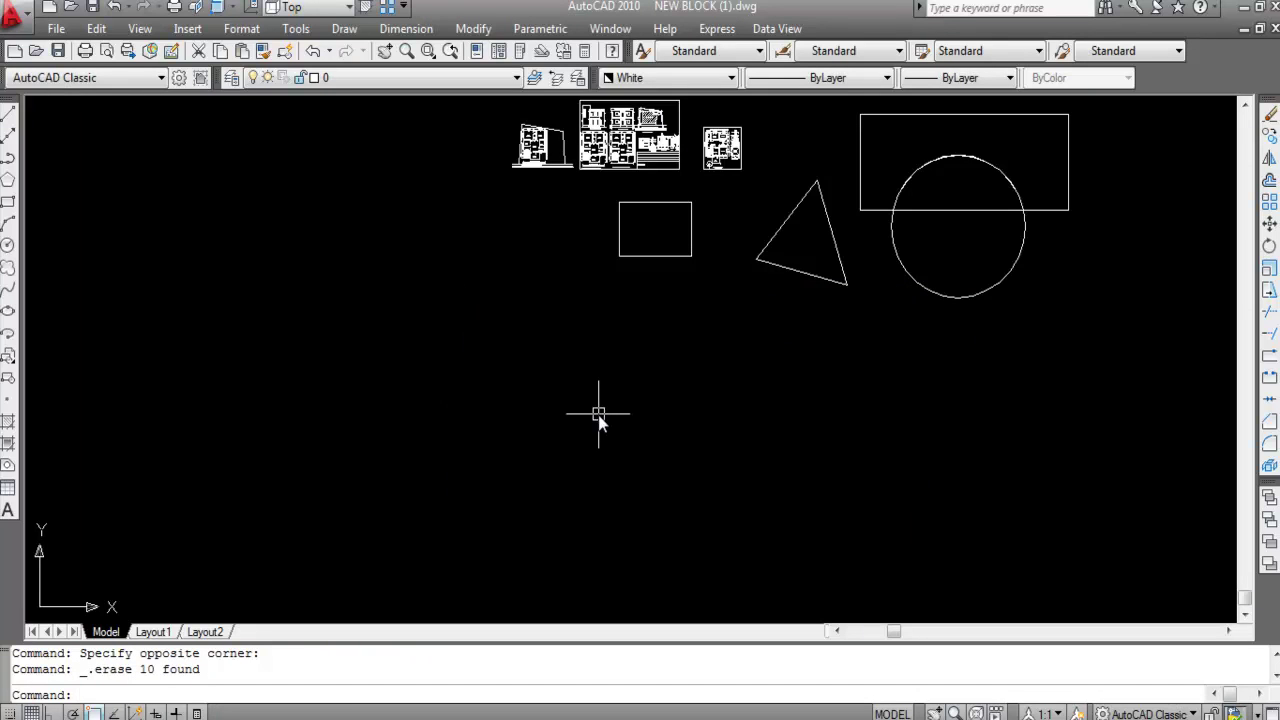
# Erase the small rectangle, the triangle, and the large rectangle with its overlapping circle, including all leftover edges.
pyautogui.click(1071, 348)
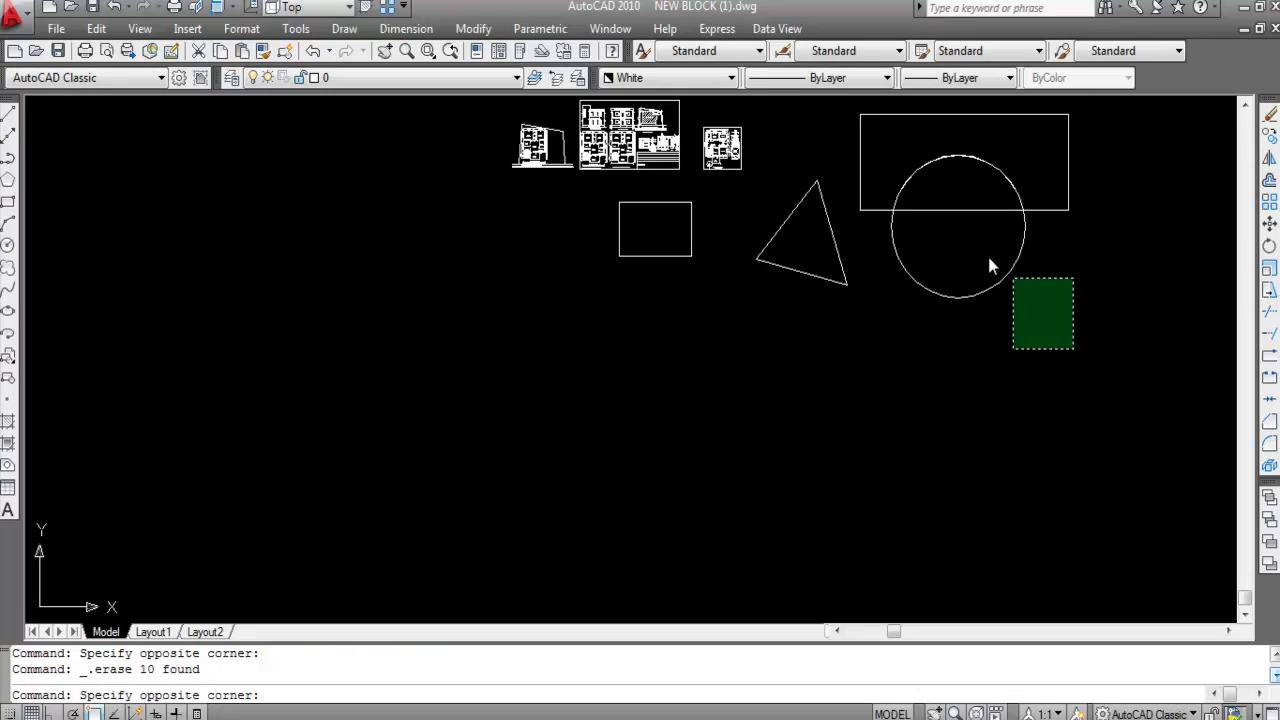
pyautogui.click(797, 183)
pyautogui.click(703, 325)
pyautogui.click(625, 255)
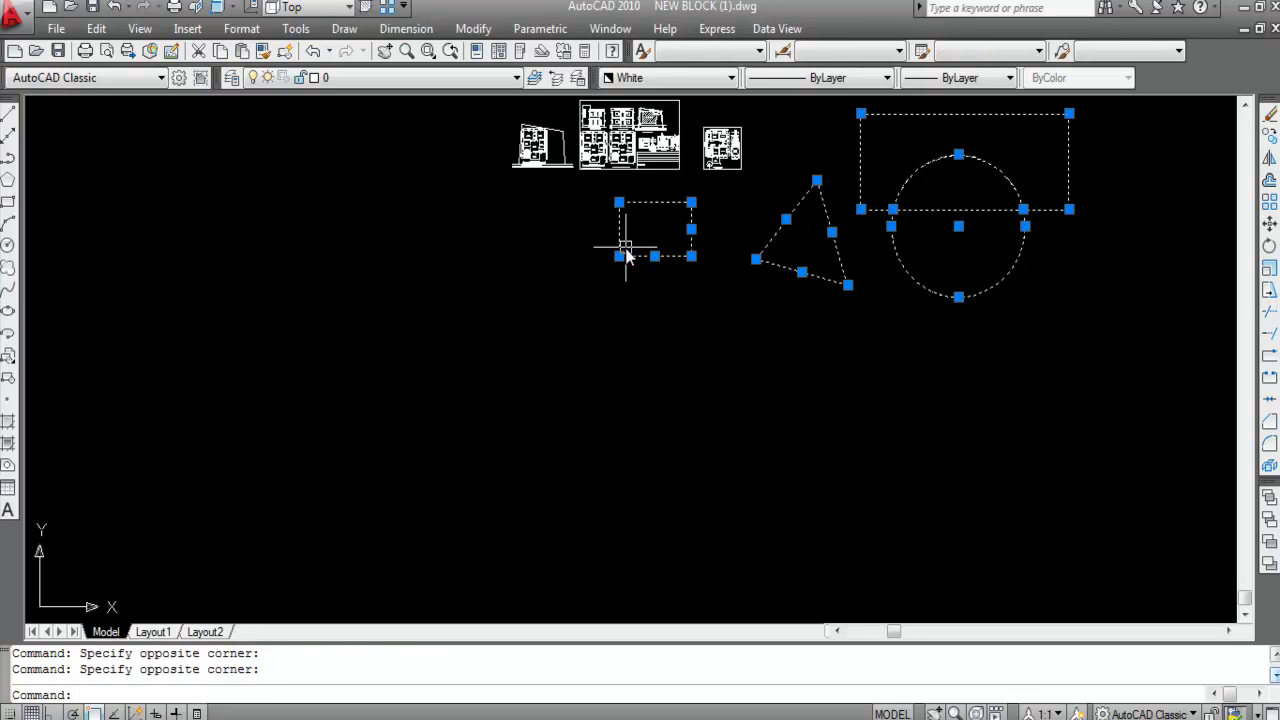
pyautogui.press('Delete')
pyautogui.click(686, 216)
pyautogui.click(602, 199)
pyautogui.press('Delete')
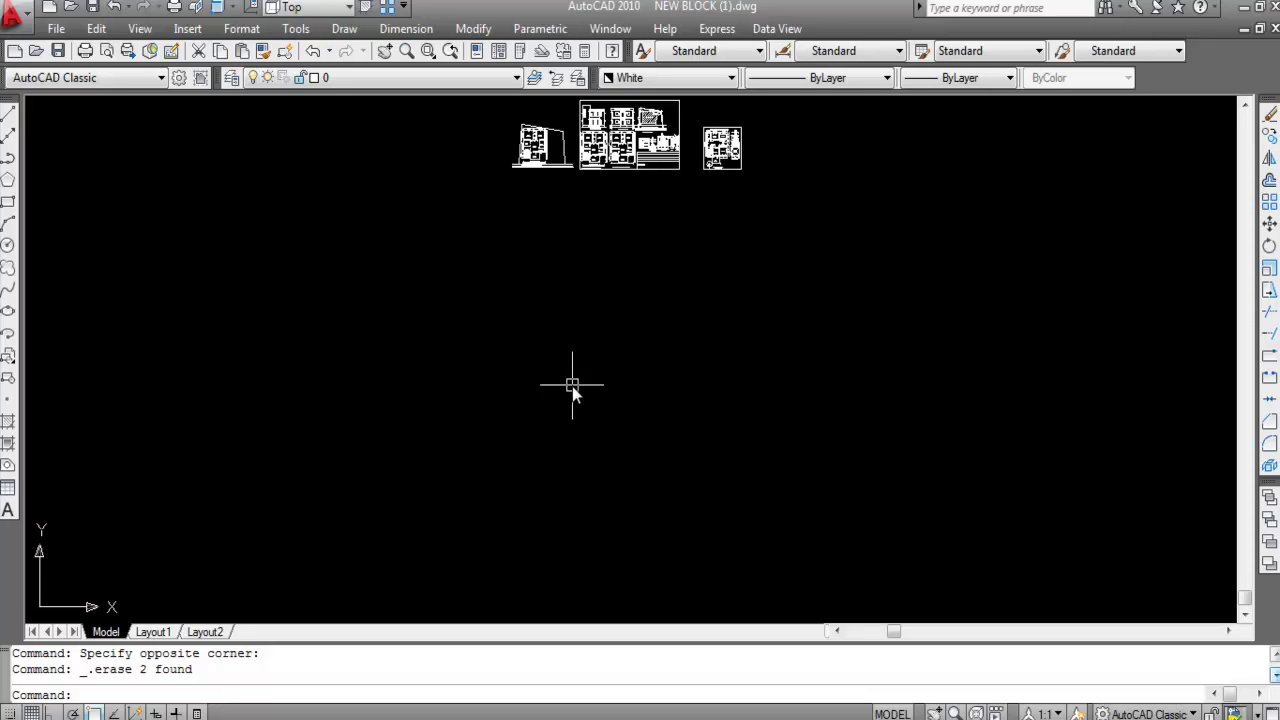
# Draw a closed, roughly rectangular four-line shape with Ortho on in the empty space below the building drawings.
pyautogui.write('REG')
pyautogui.press('Escape')
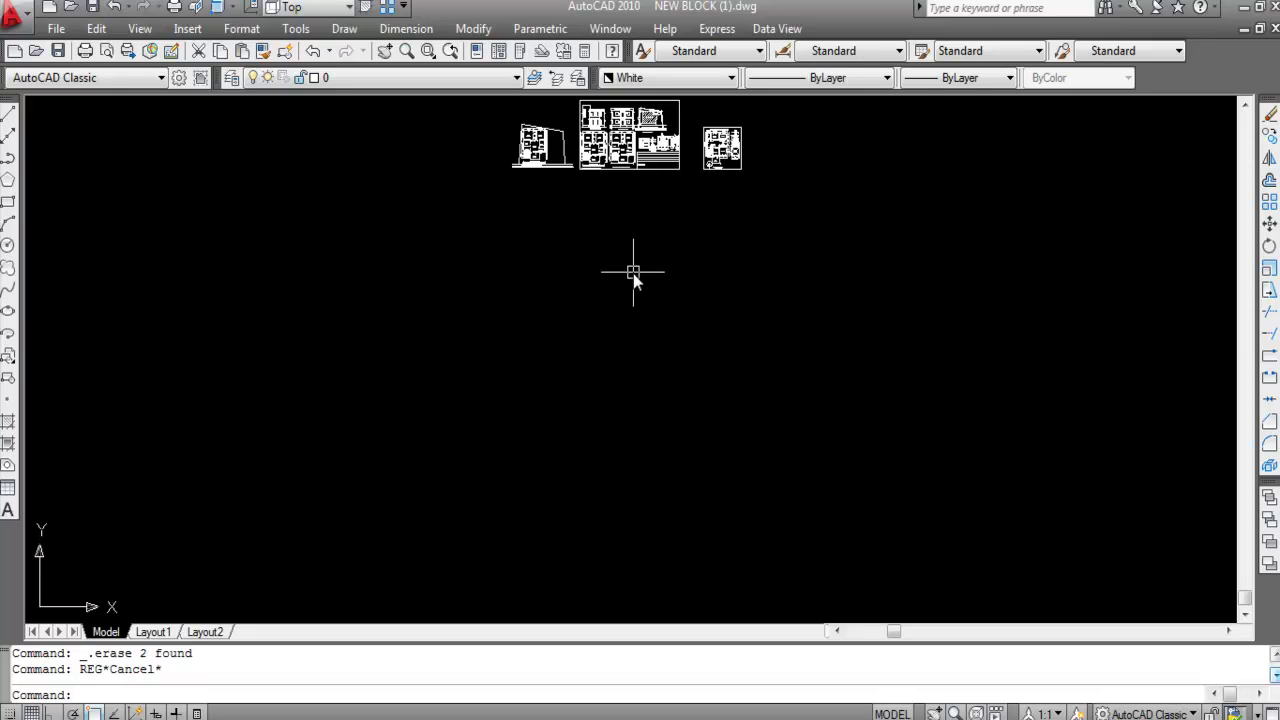
pyautogui.write('l')
pyautogui.press('Return')
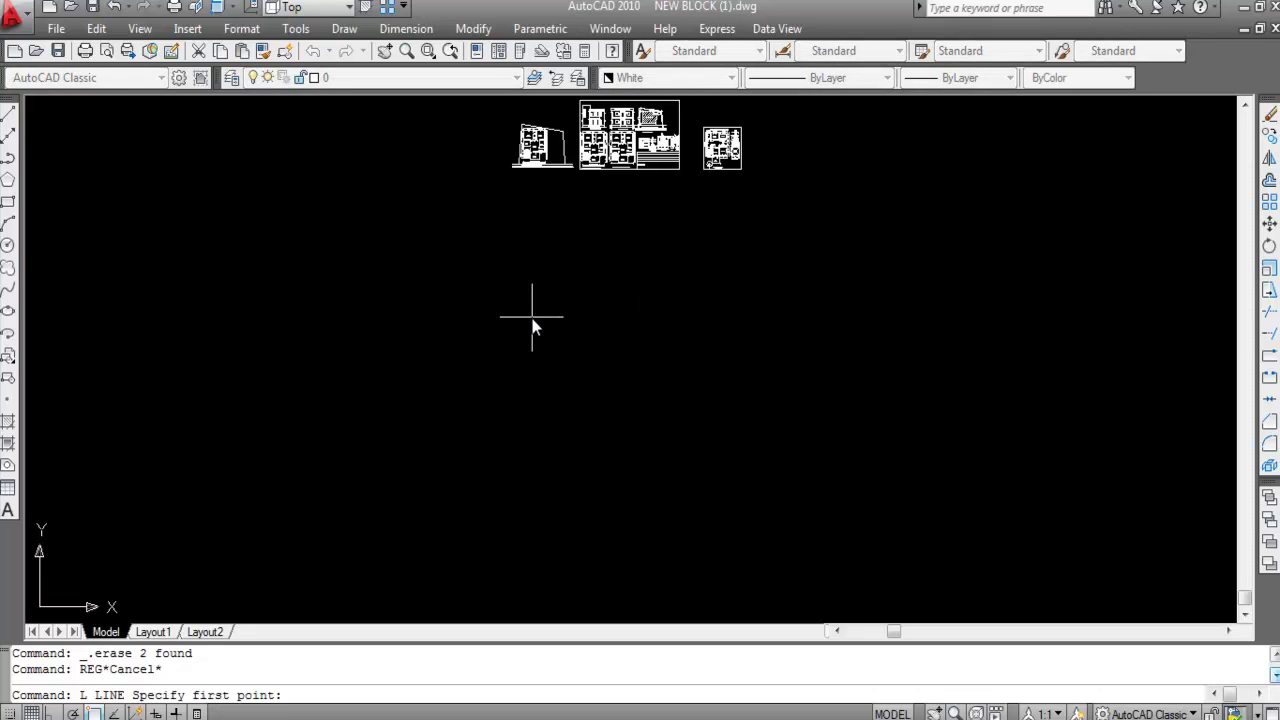
pyautogui.click(532, 317)
pyautogui.press('F8')
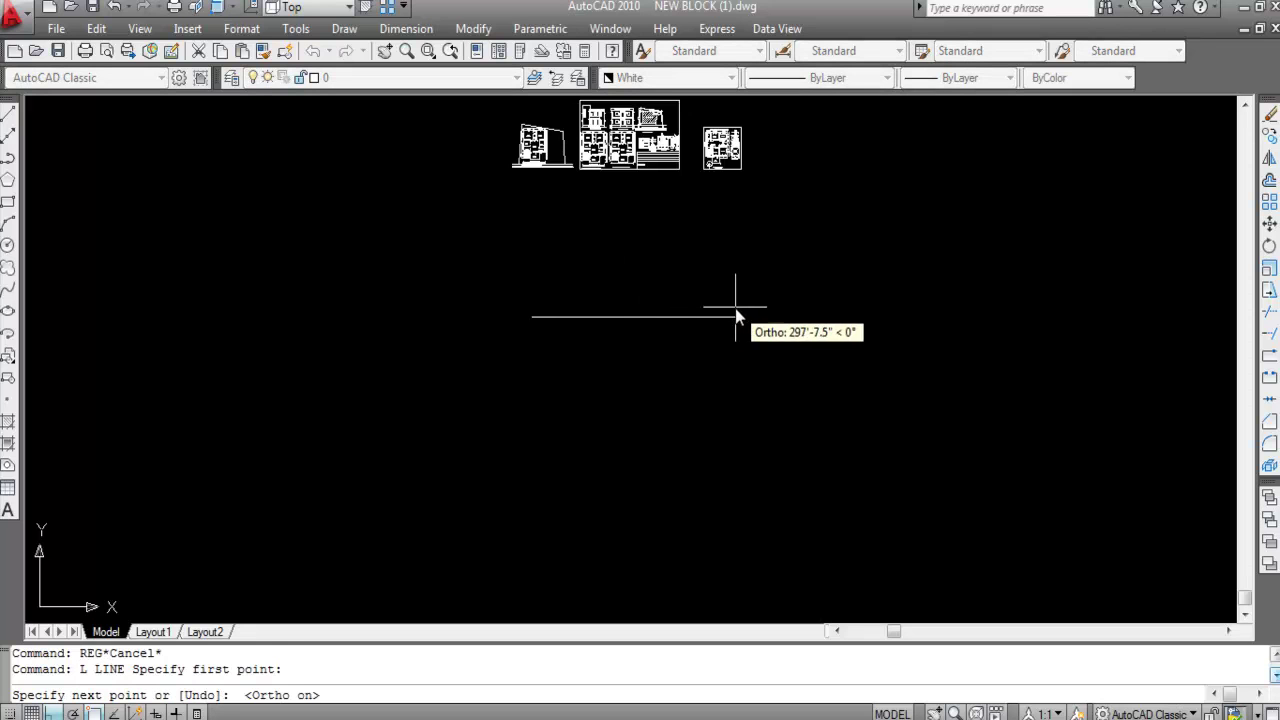
pyautogui.click(730, 318)
pyautogui.click(730, 467)
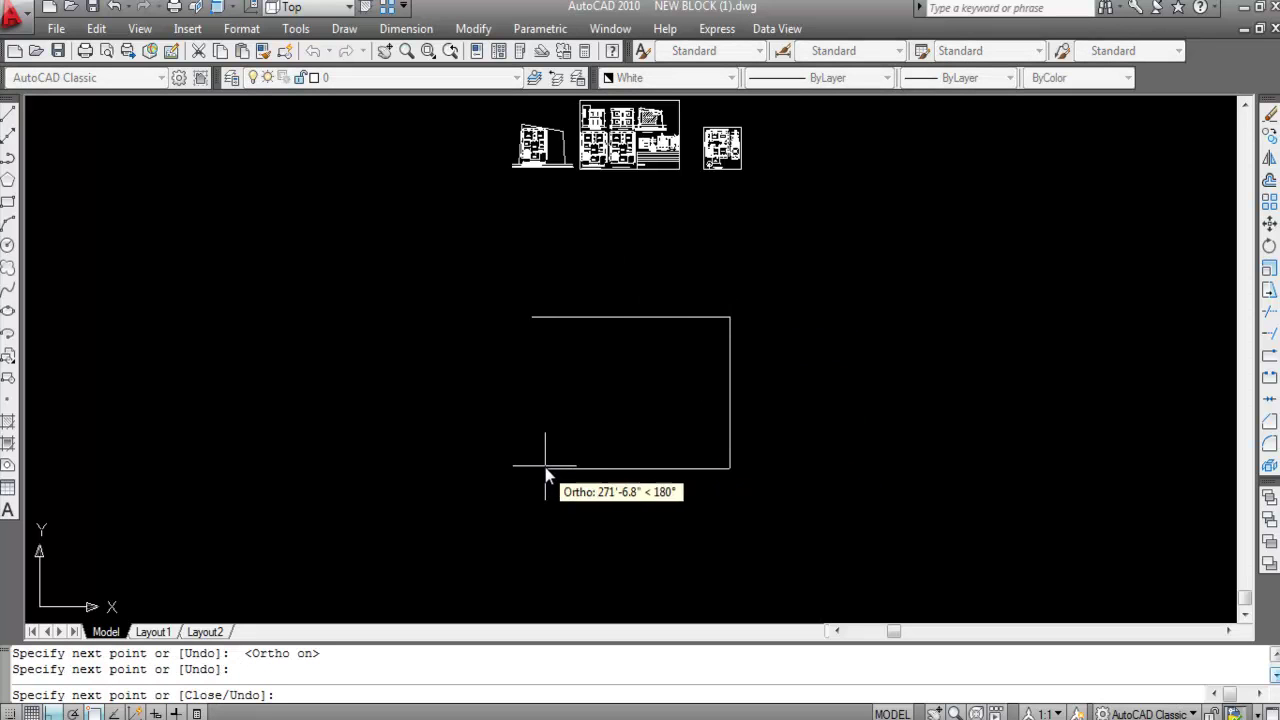
pyautogui.click(527, 468)
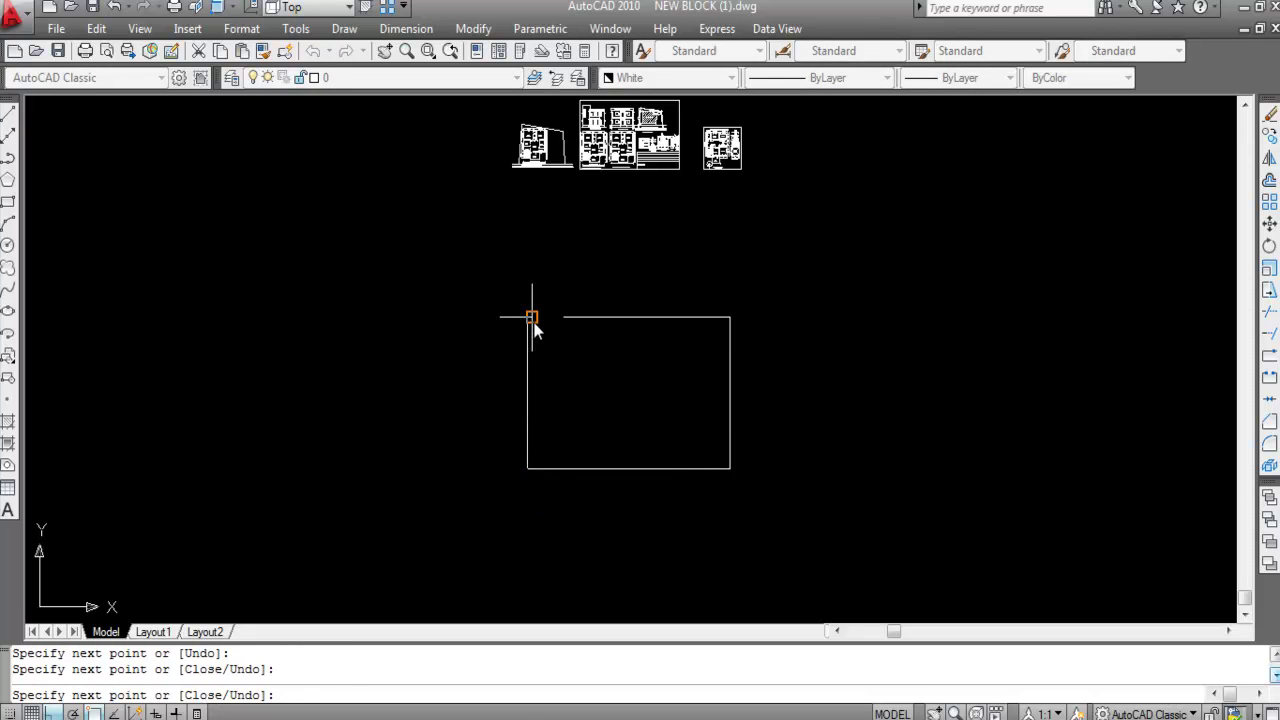
pyautogui.click(532, 318)
pyautogui.press('Escape')
# Convert the four lines of the rectangular shape into a region.
pyautogui.scroll(-2, 696, 315)
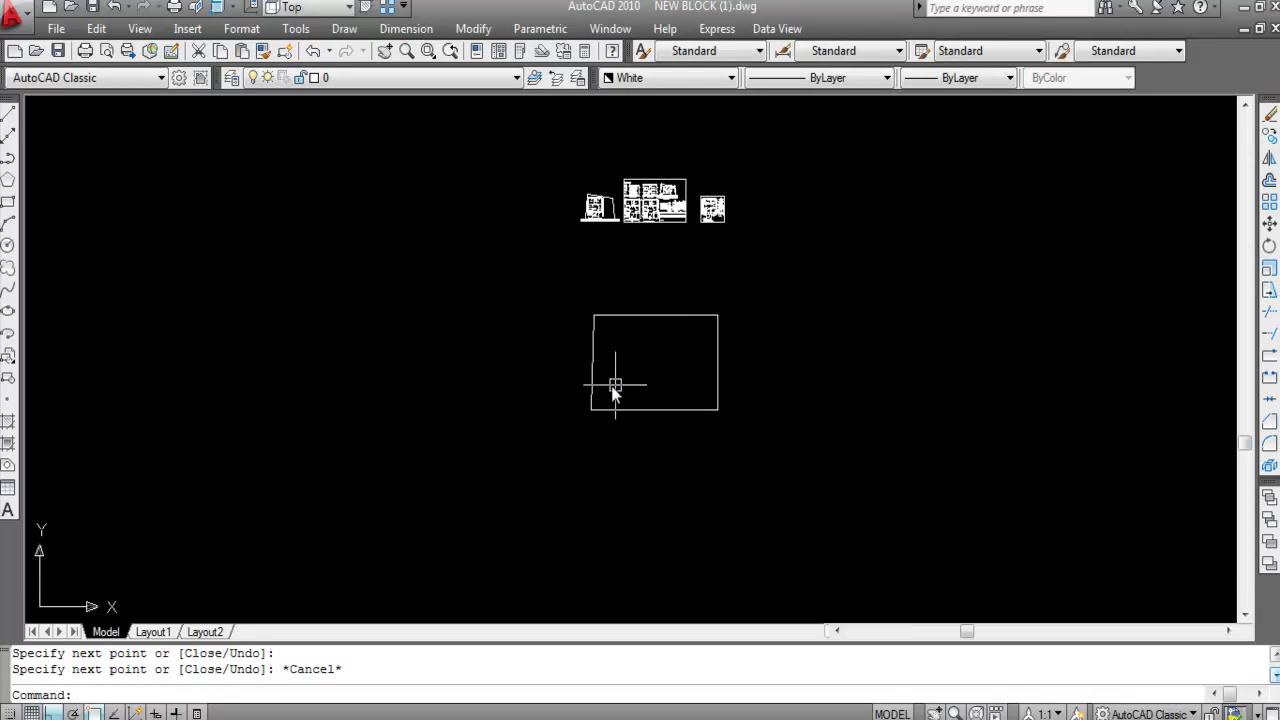
pyautogui.scroll(2, 615, 388)
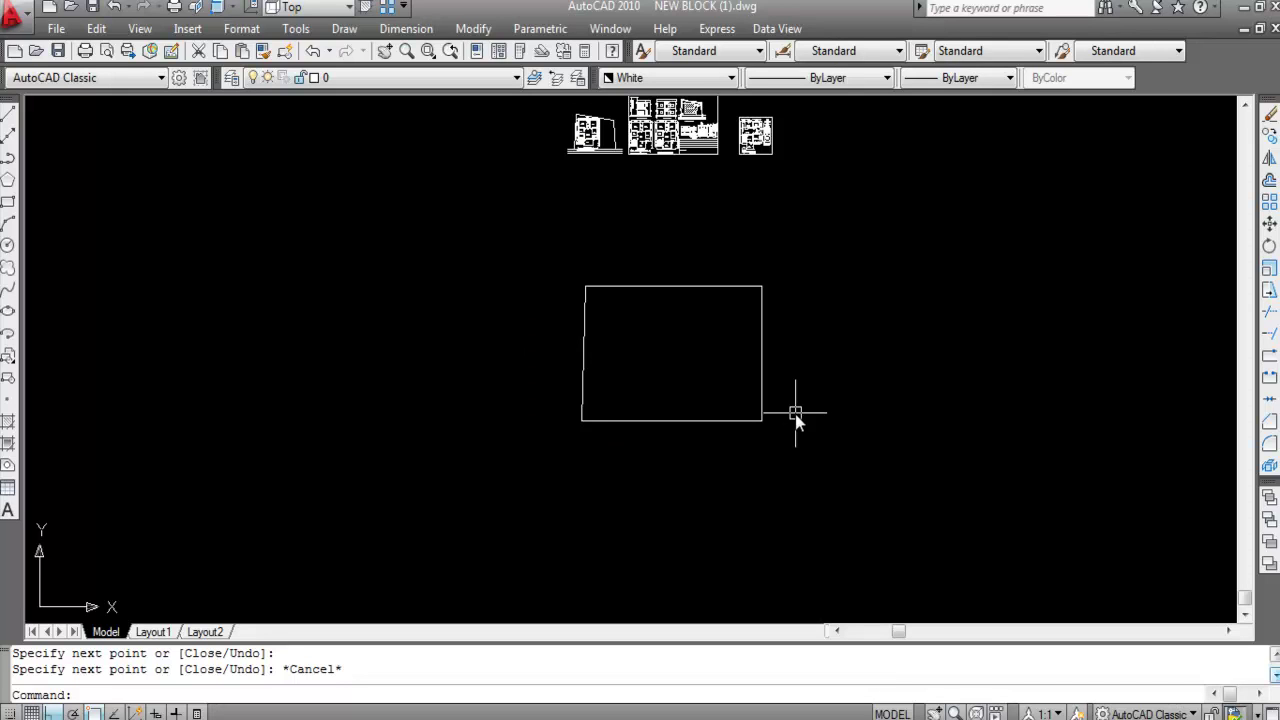
pyautogui.write('G')
pyautogui.press('Return')
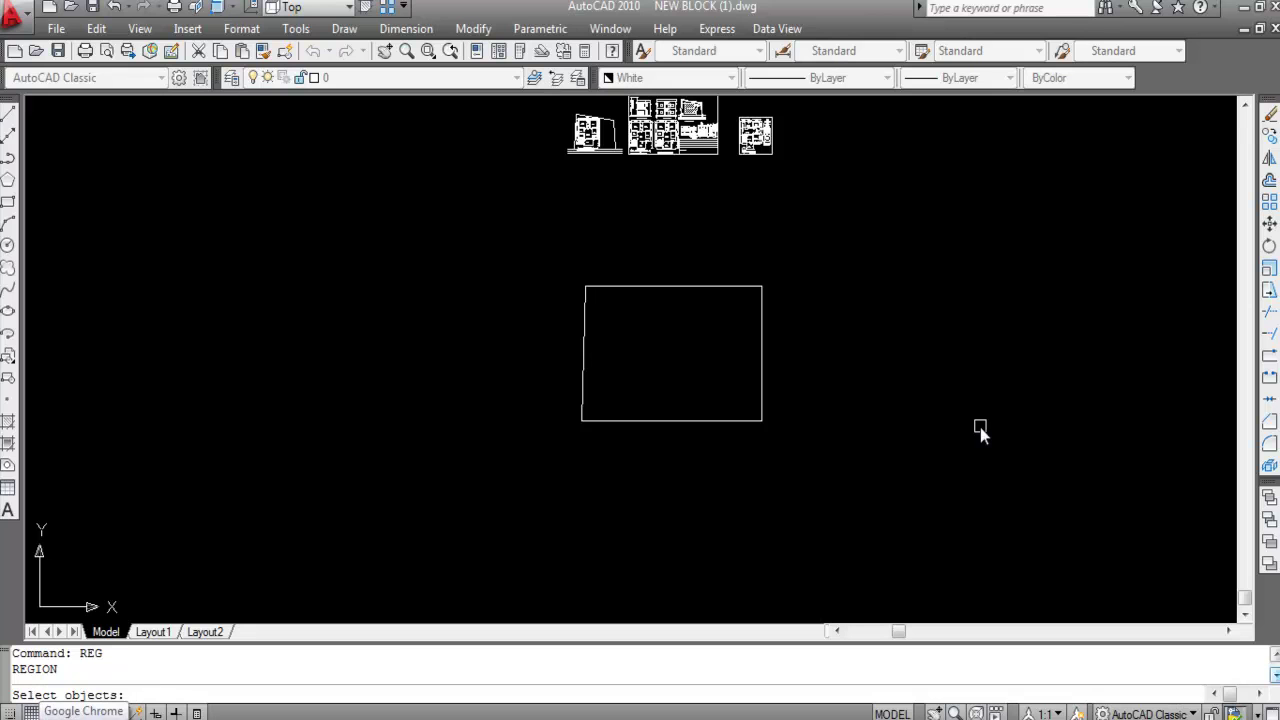
pyautogui.click(802, 453)
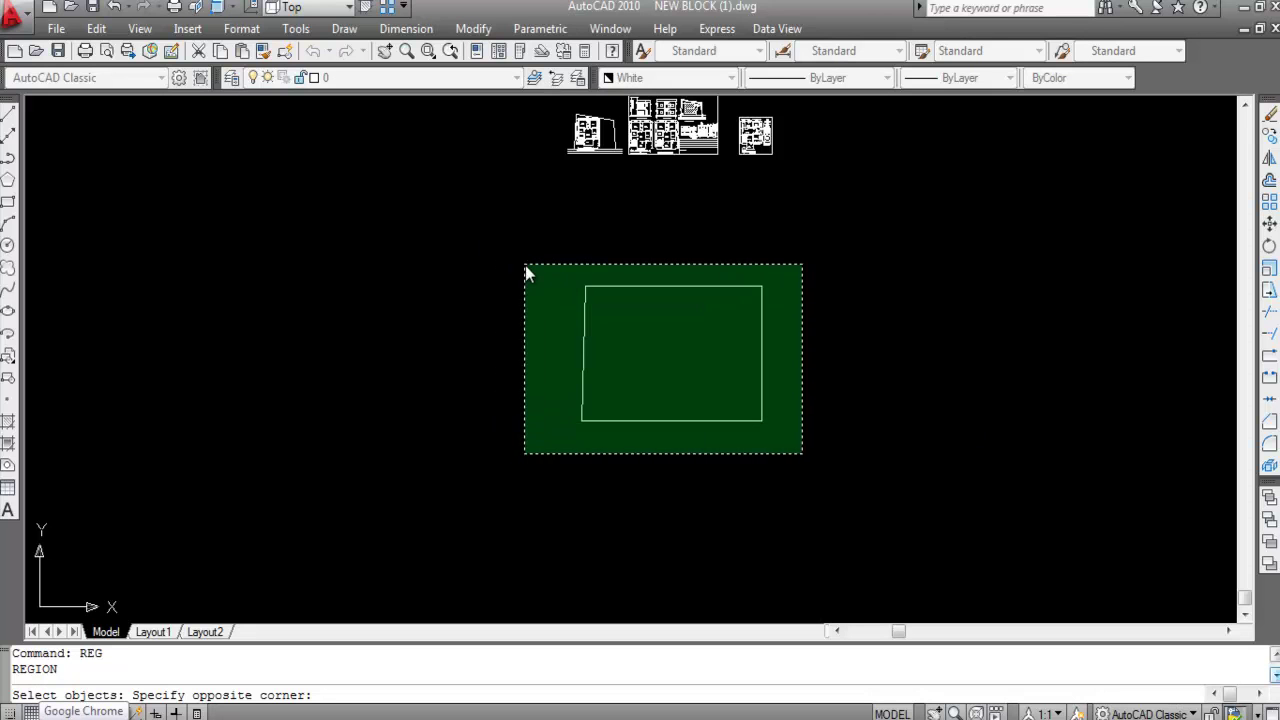
pyautogui.click(523, 266)
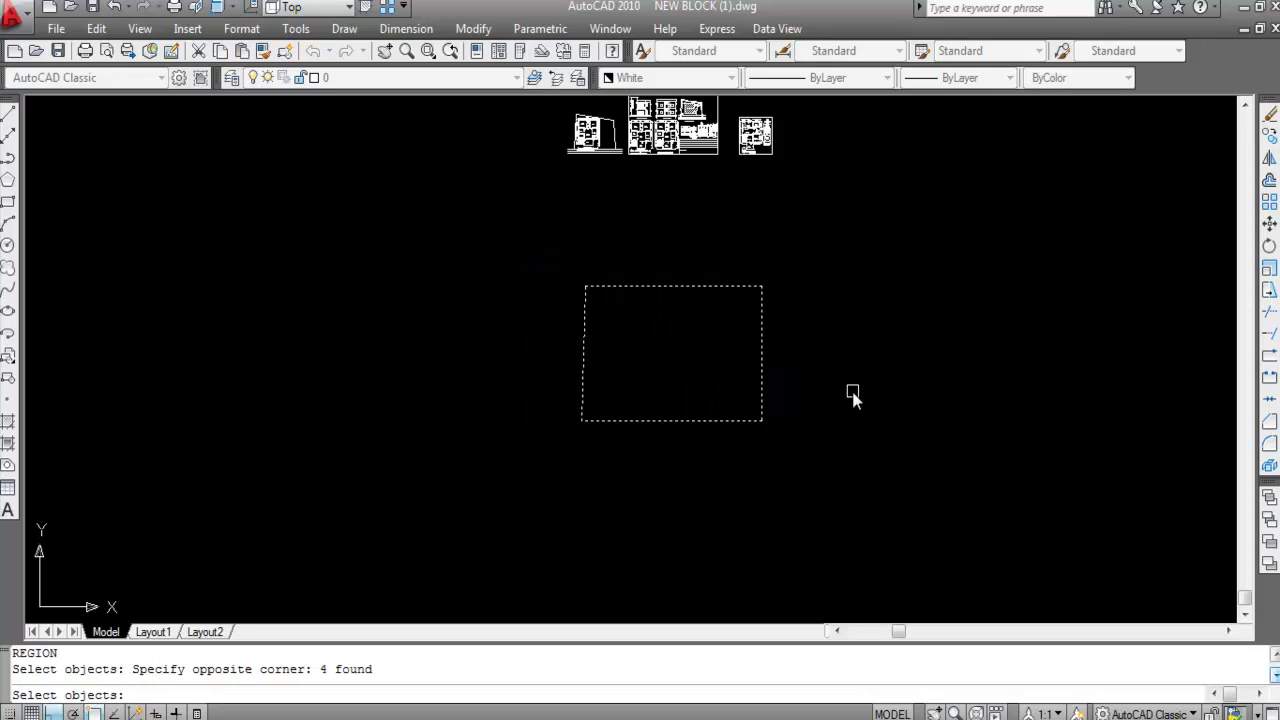
pyautogui.press('Return')
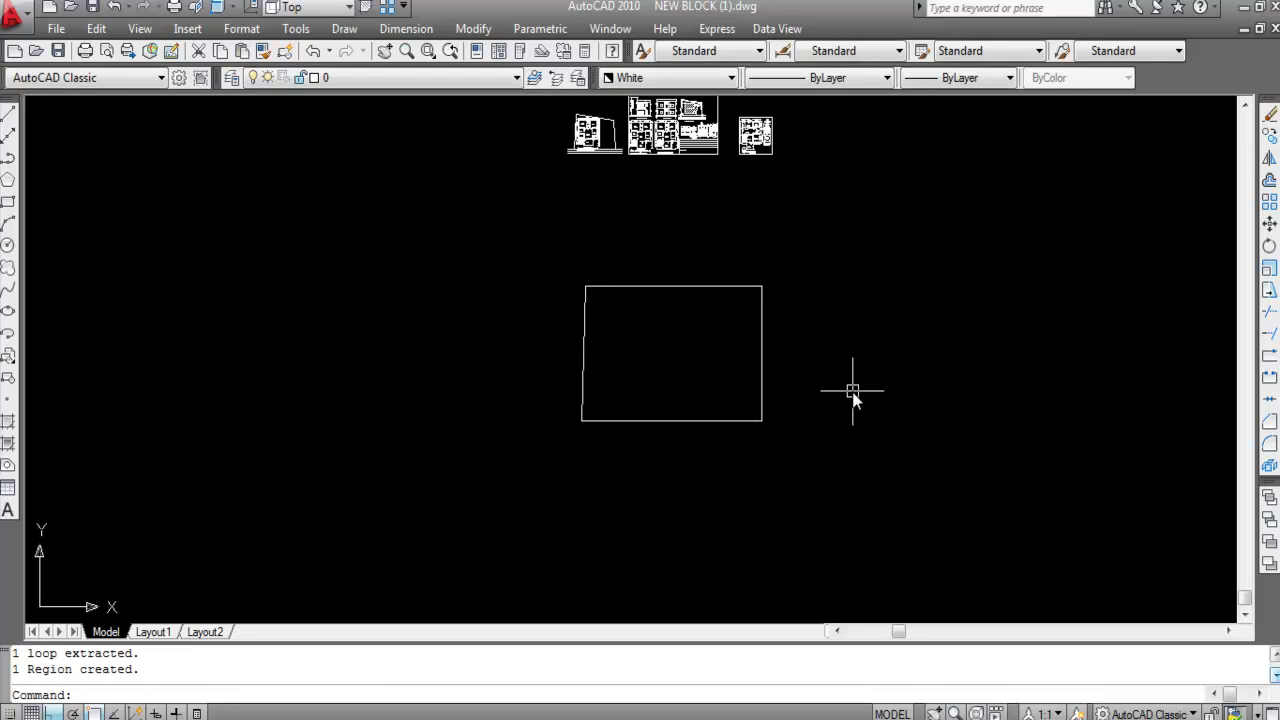
# Pick the rectangular region by each of its edges in turn to examine how it selects, clearing every selection.
pyautogui.click(740, 421)
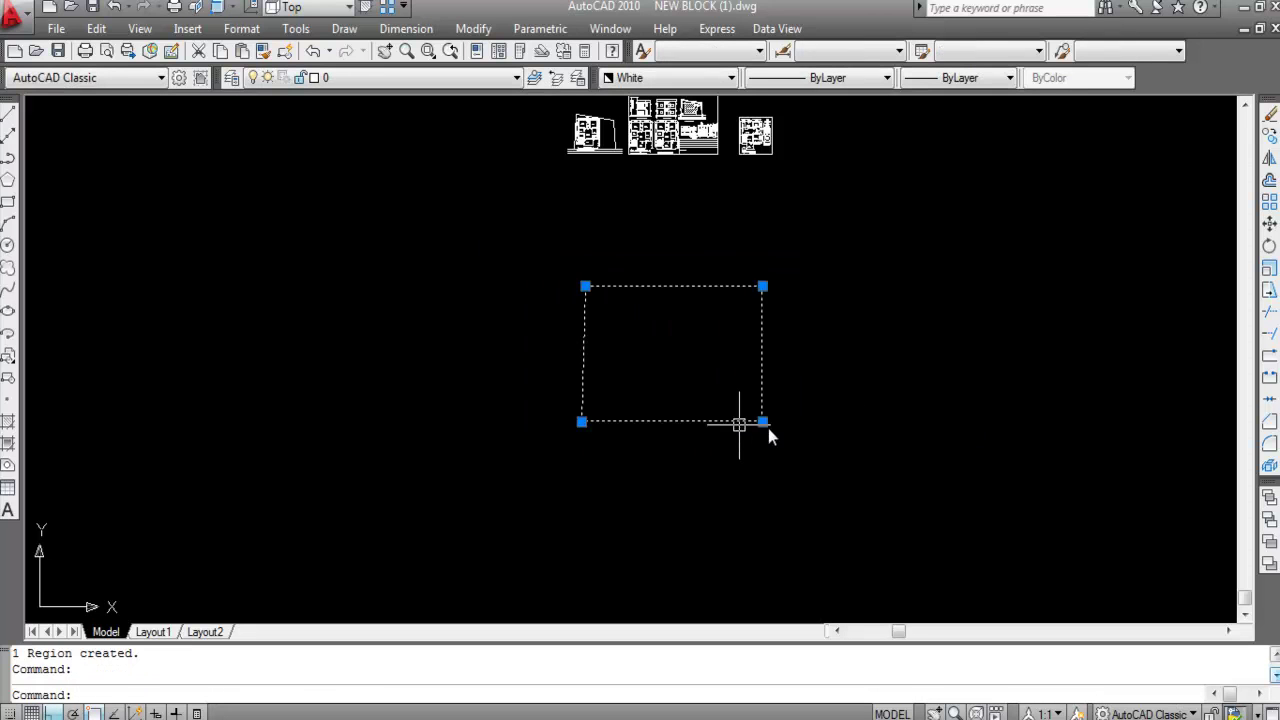
pyautogui.press('Escape')
pyautogui.click(660, 286)
pyautogui.press('Escape')
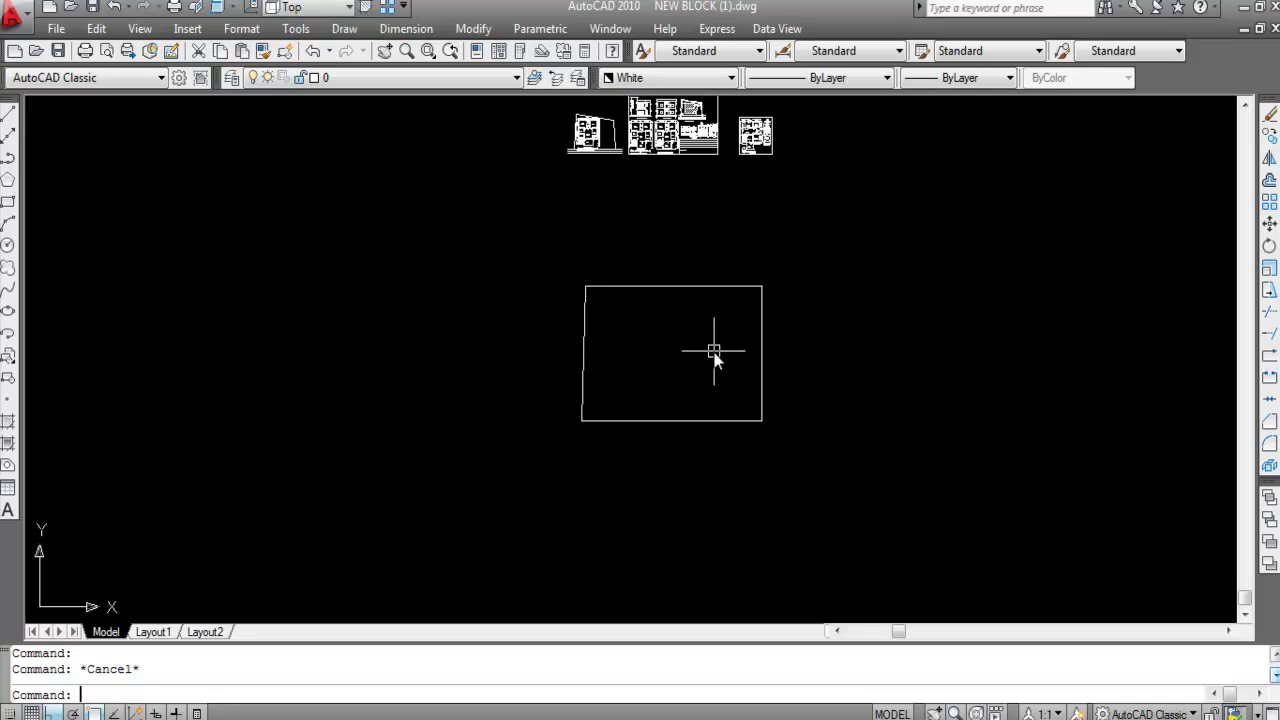
pyautogui.click(582, 372)
pyautogui.press('Escape')
pyautogui.click(765, 403)
pyautogui.press('Escape')
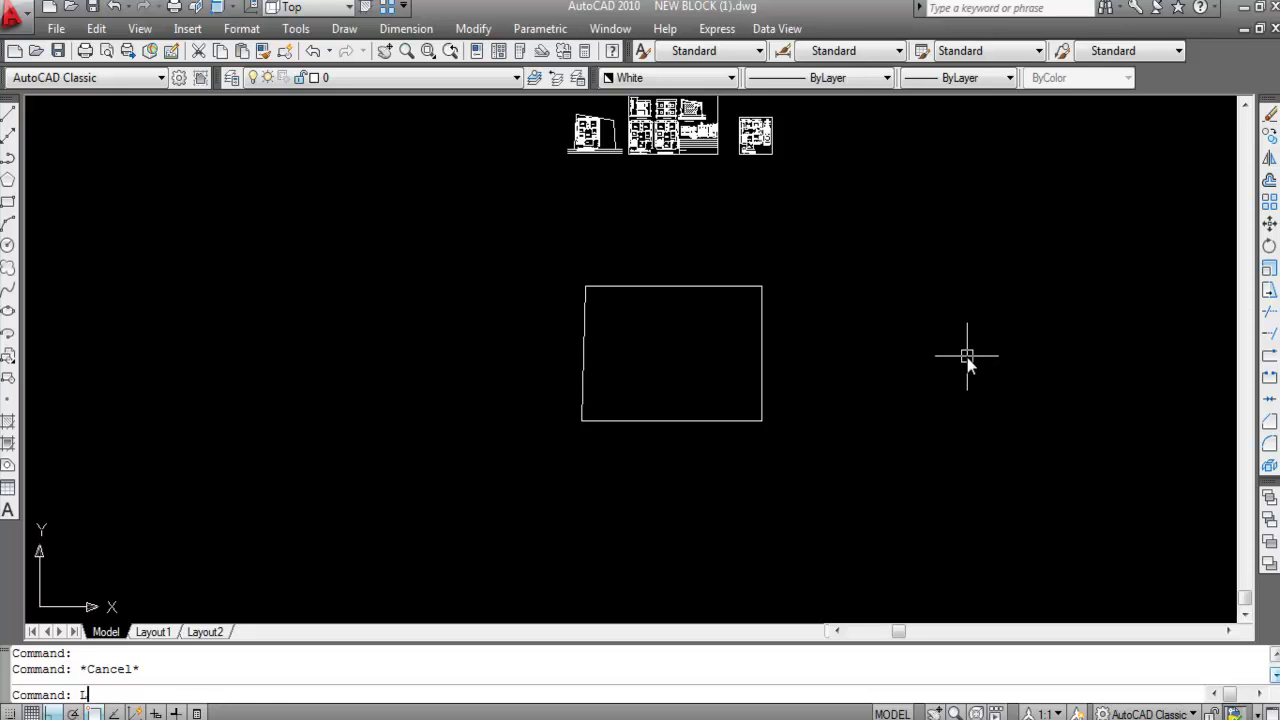
# Draw a closed, diamond-like four-line shape with Ortho off in the empty space beside the rectangular region.
pyautogui.press('Return')
pyautogui.click(887, 396)
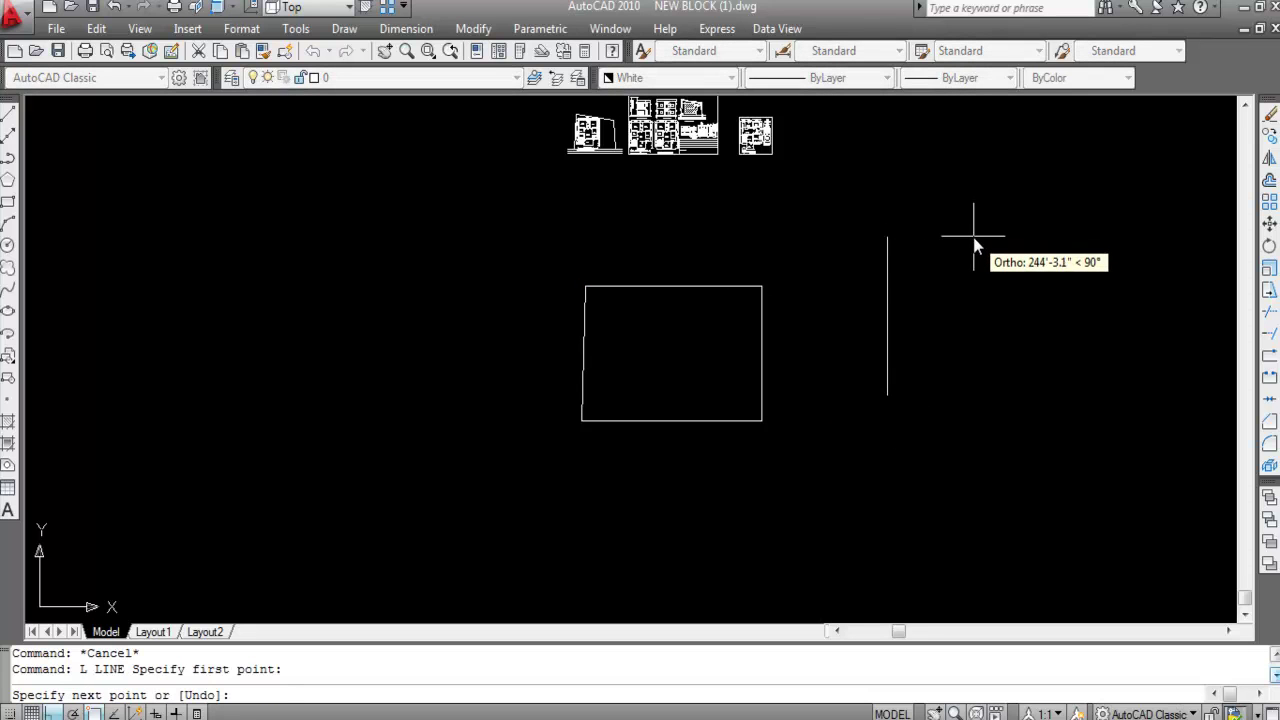
pyautogui.press('F8')
pyautogui.click(981, 259)
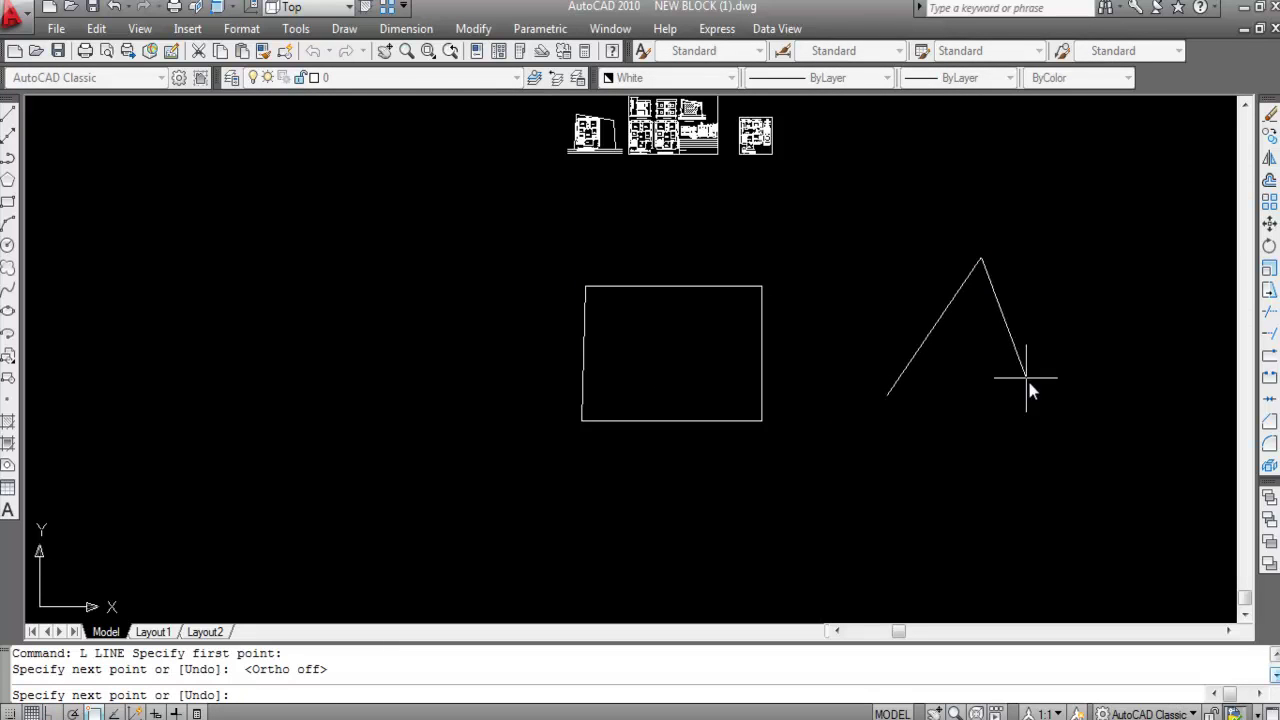
pyautogui.click(1045, 418)
pyautogui.click(939, 519)
pyautogui.click(889, 396)
pyautogui.press('Escape')
# Pick the edges of the diamond-like shape one by one to examine how they select, and clear the selection.
pyautogui.click(943, 314)
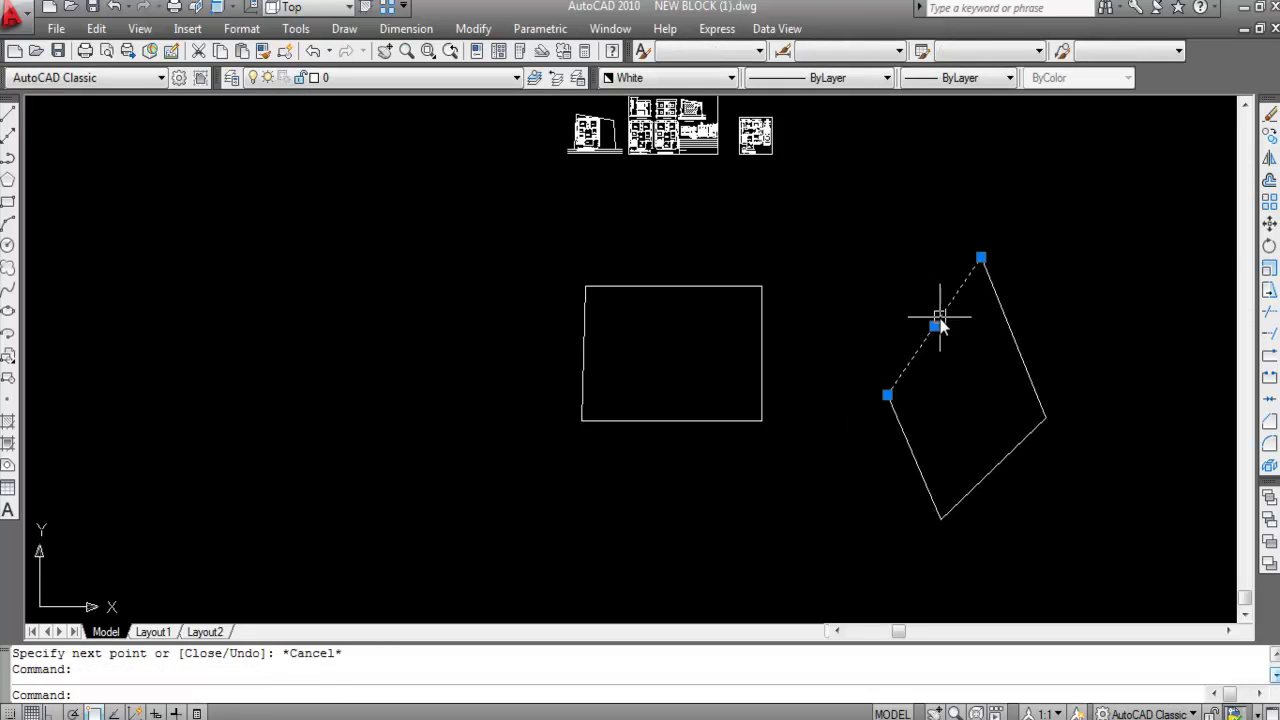
pyautogui.click(1016, 358)
pyautogui.click(986, 485)
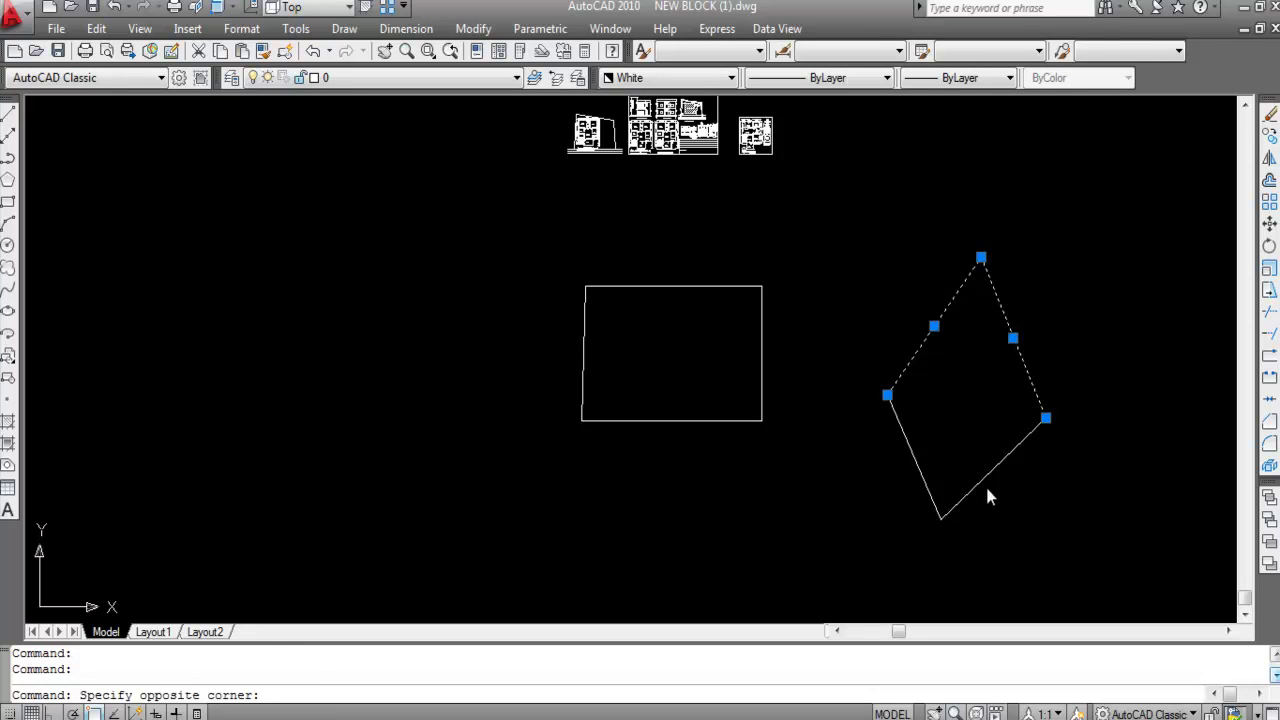
pyautogui.click(881, 457)
pyautogui.press('Escape')
pyautogui.click(997, 478)
pyautogui.click(933, 474)
pyautogui.click(918, 457)
pyautogui.press('Escape')
# Convert the four lines of the diamond-like shape into a region and select it once to check it.
pyautogui.scroll(-2, 693, 367)
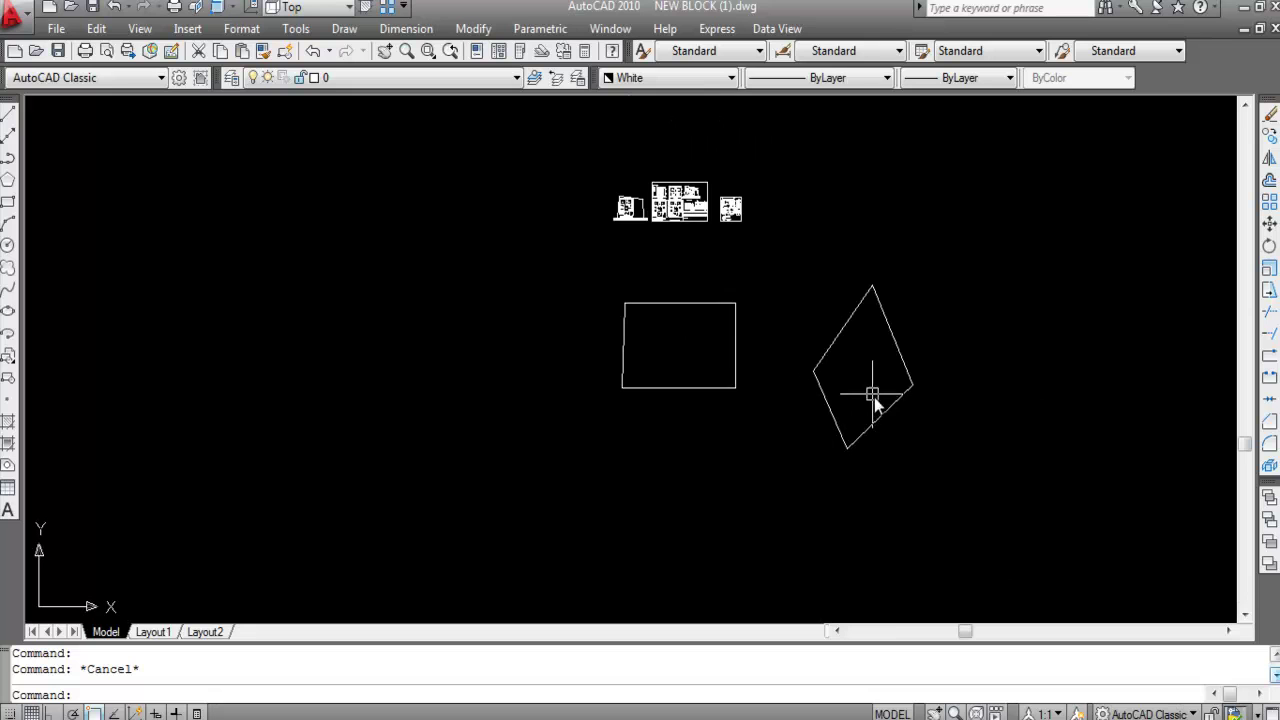
pyautogui.write('REG')
pyautogui.press('Return')
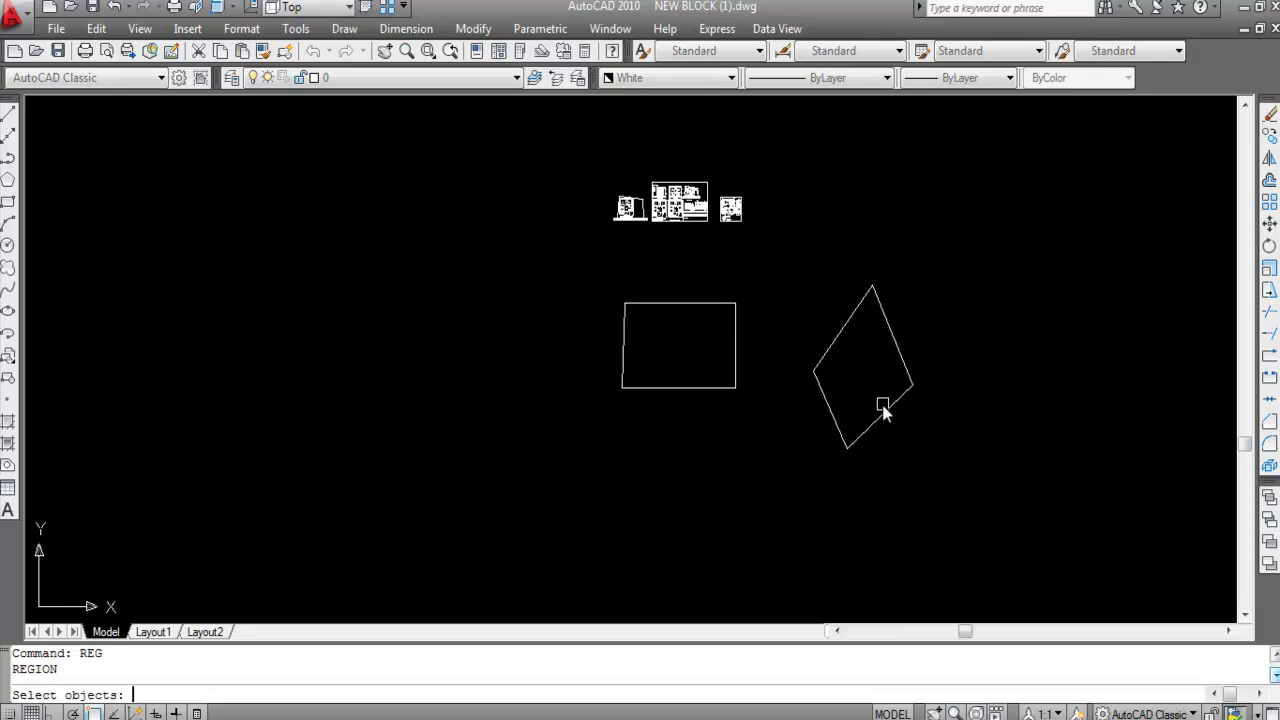
pyautogui.click(948, 457)
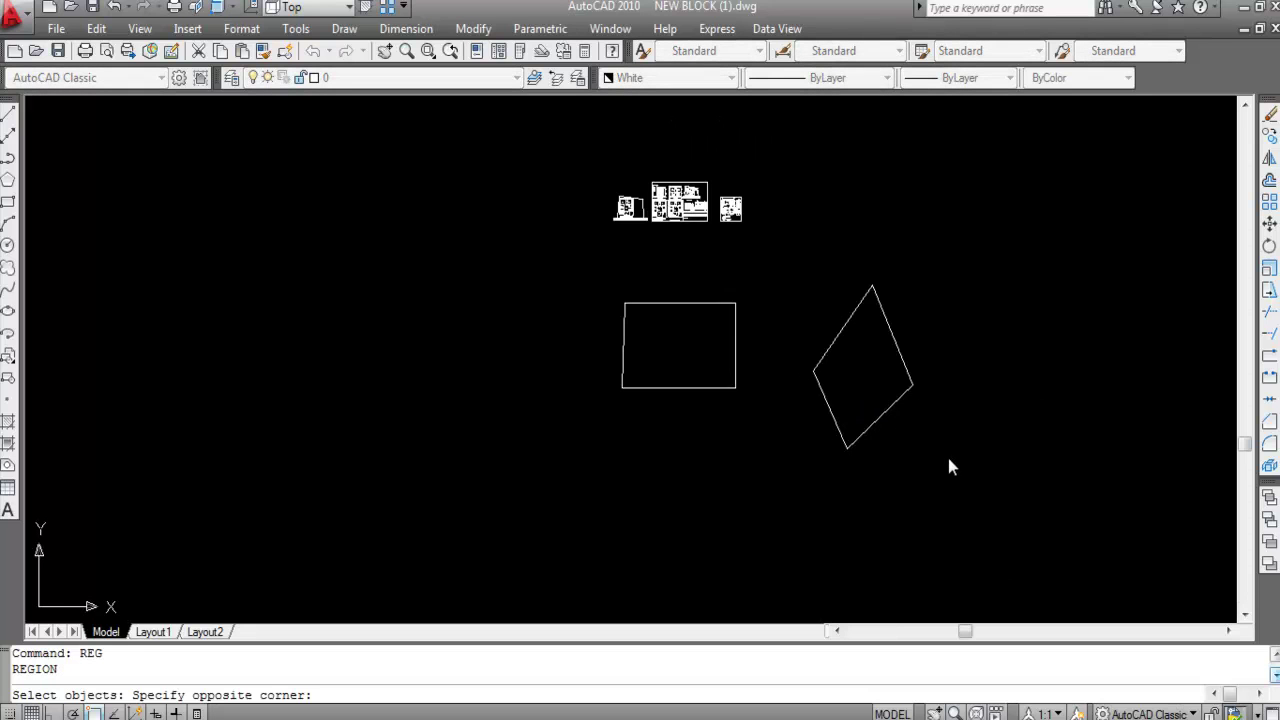
pyautogui.click(781, 250)
pyautogui.press('Return')
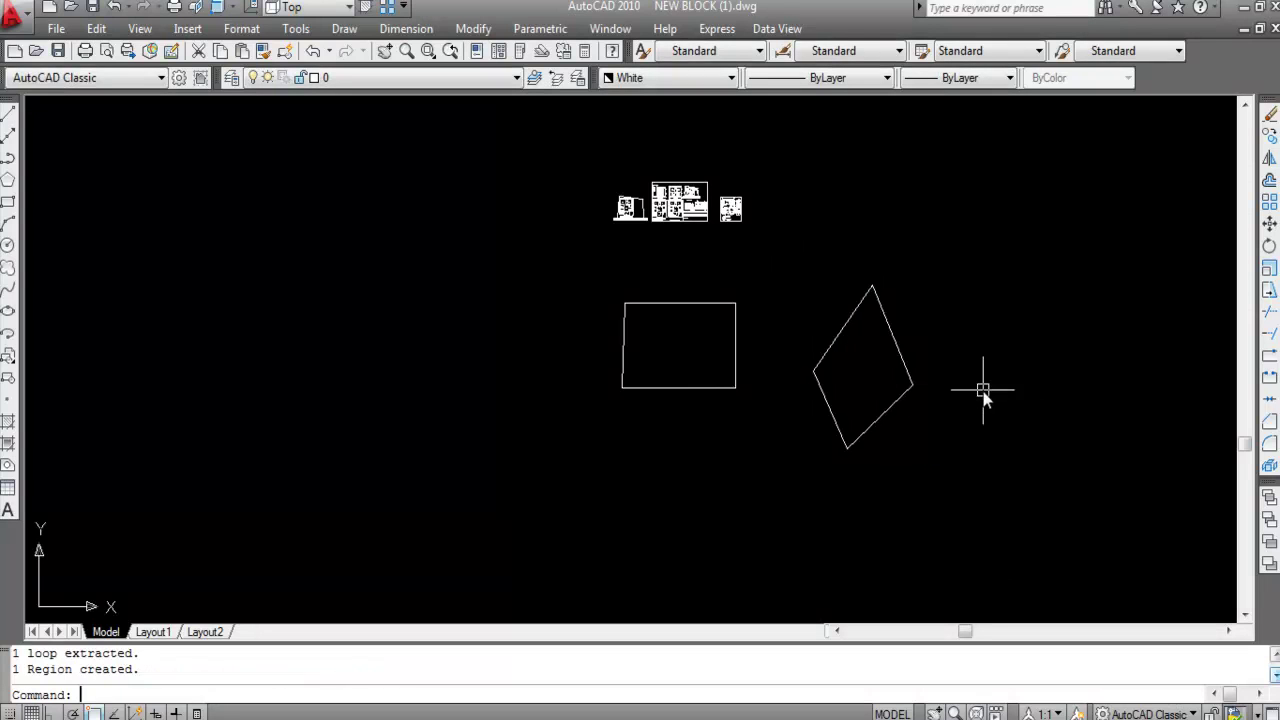
pyautogui.click(882, 412)
pyautogui.press('Escape')
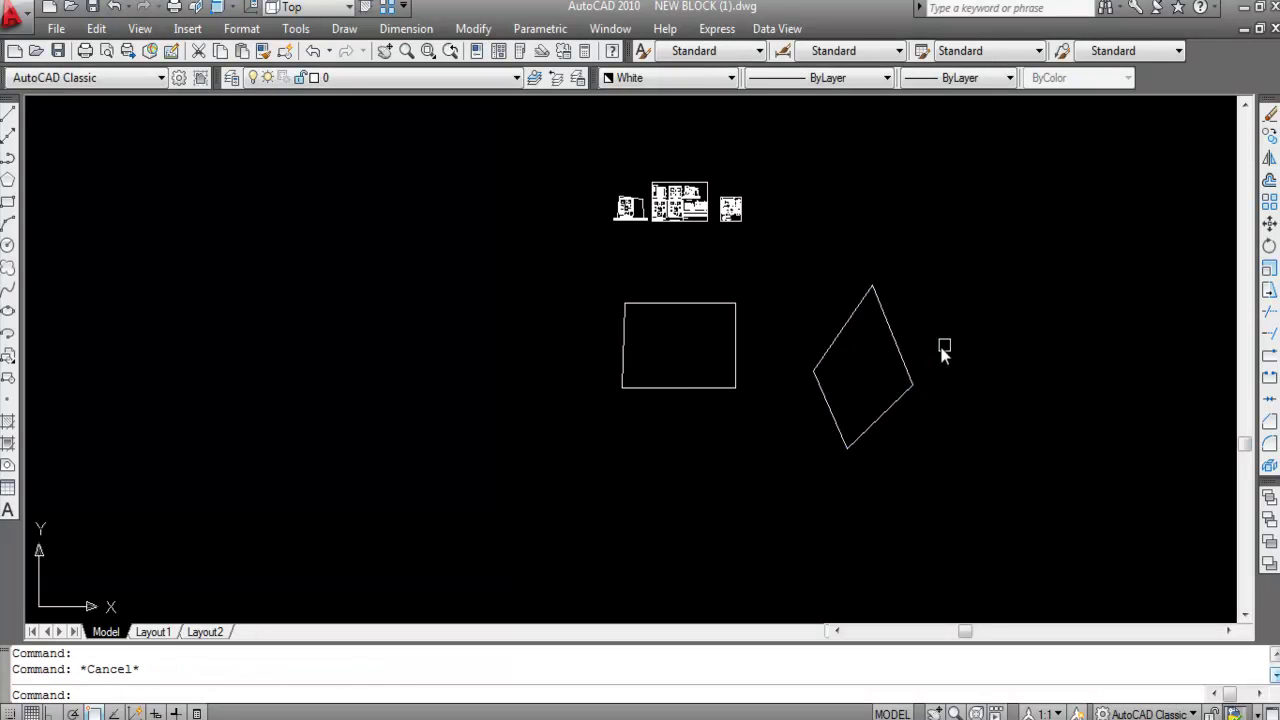
# Move the diamond-like region up and to the right, and select it by one edge to check it.
pyautogui.click(889, 412)
pyautogui.write('m')
pyautogui.press('Return')
pyautogui.click(889, 412)
pyautogui.click(980, 342)
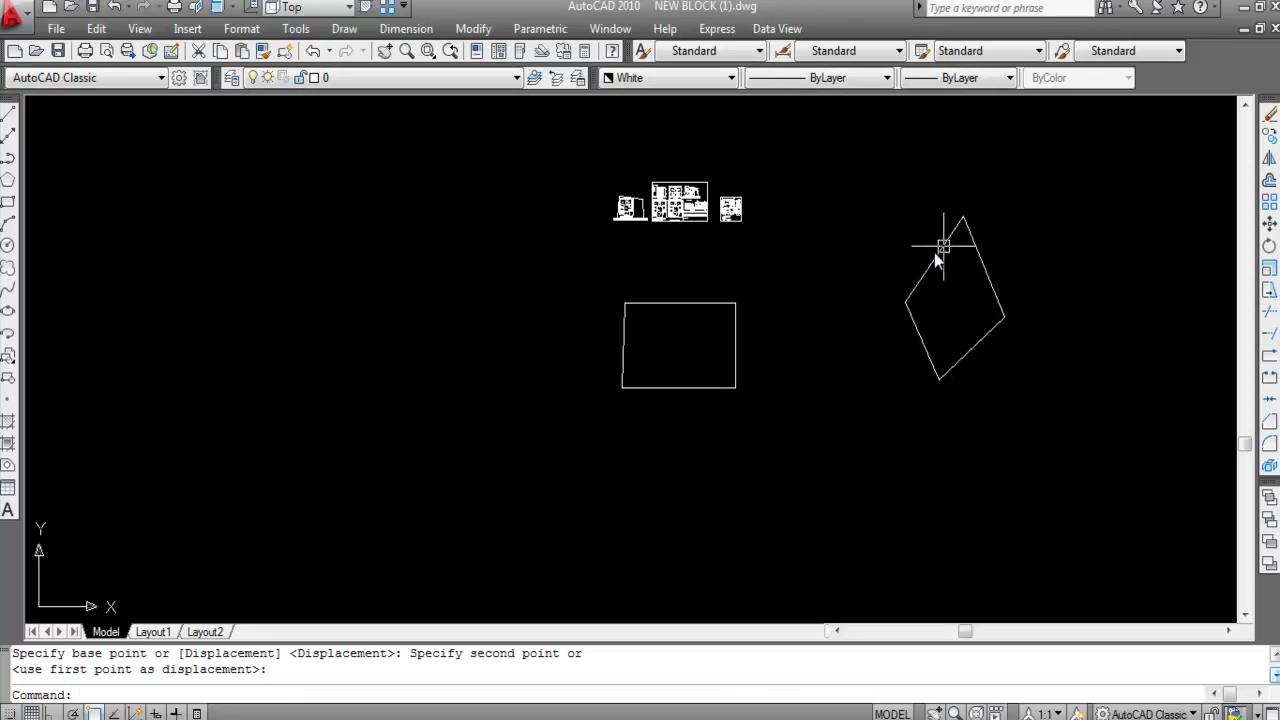
pyautogui.click(940, 338)
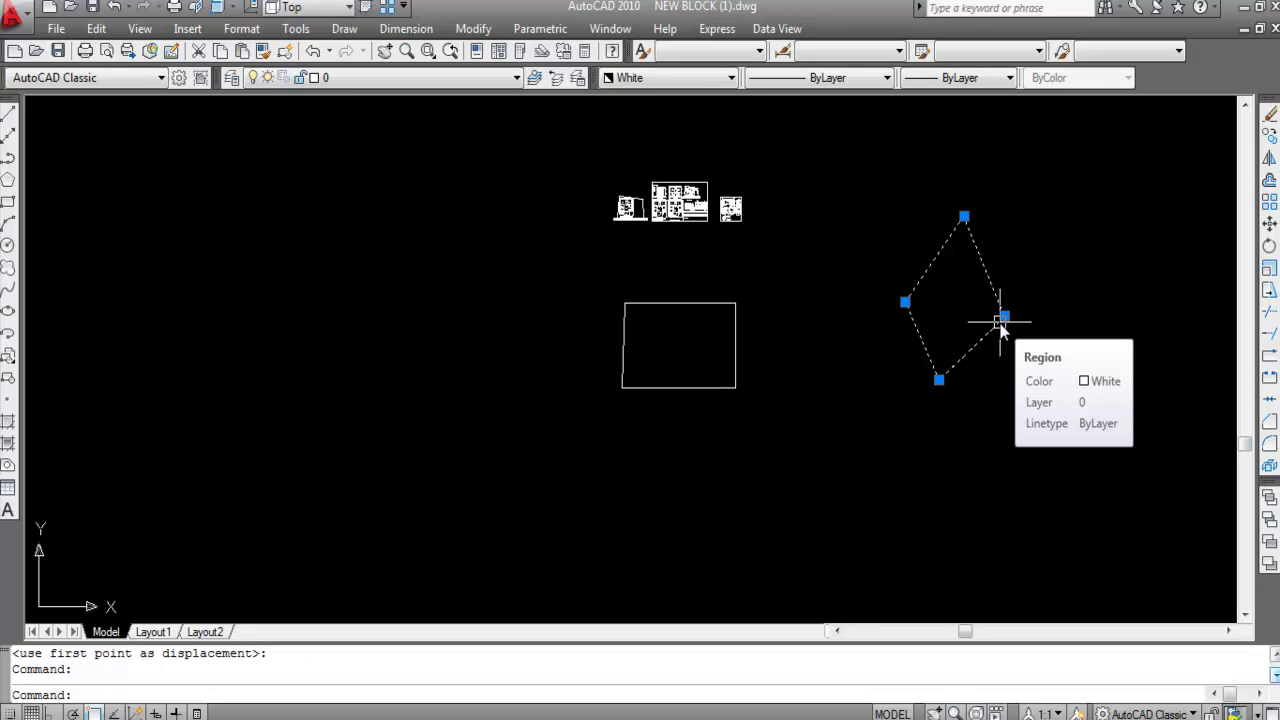
pyautogui.press('Escape')
# Move the rectangular region to the left, clear of the space between the two regions.
pyautogui.click(719, 390)
pyautogui.write('m')
pyautogui.press('Return')
pyautogui.click(720, 363)
pyautogui.click(551, 354)
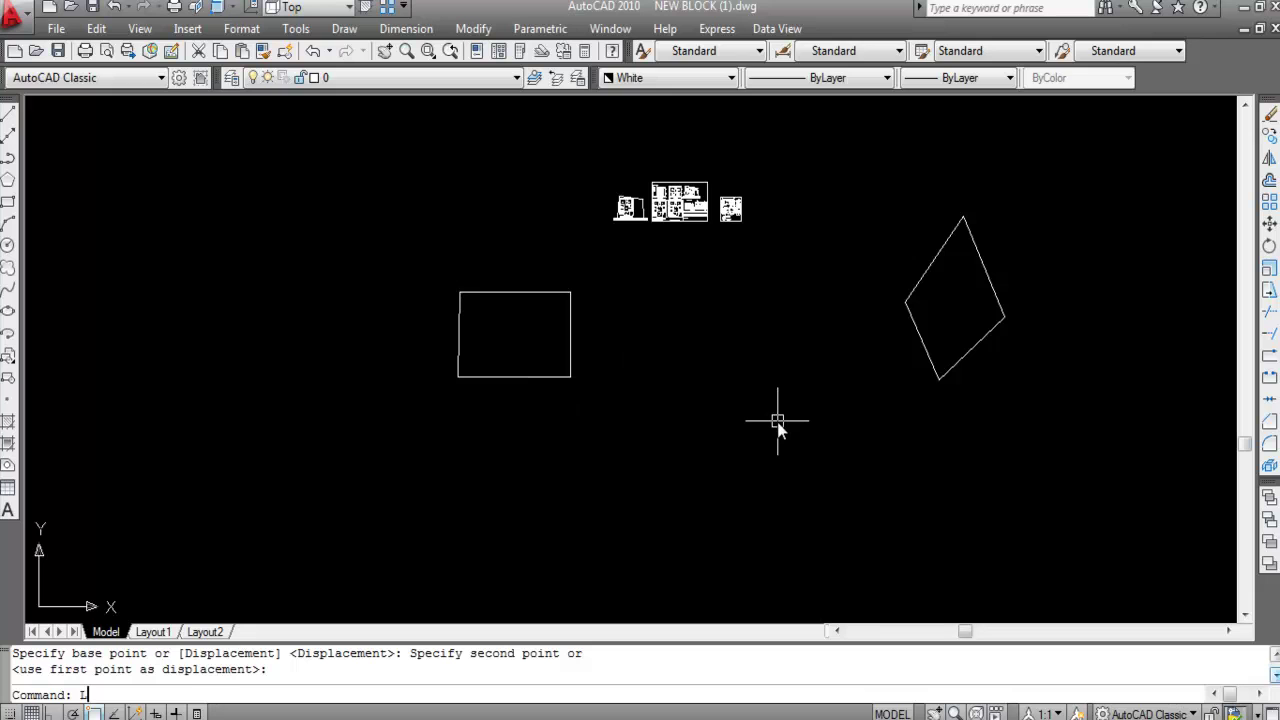
# Draw a tilted four-line shape between the two regions, with the first and last lines crossing past each other.
pyautogui.press('Return')
pyautogui.click(652, 440)
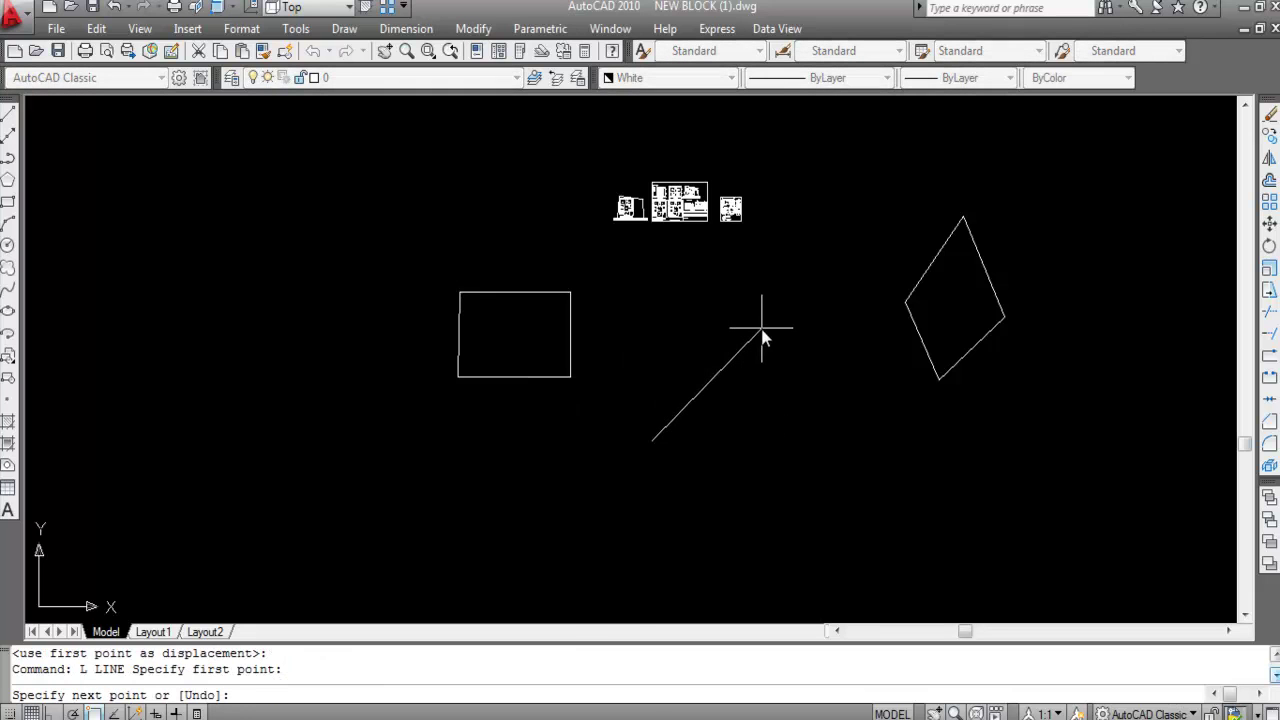
pyautogui.click(757, 321)
pyautogui.click(879, 472)
pyautogui.click(748, 552)
pyautogui.click(653, 368)
pyautogui.press('Escape')
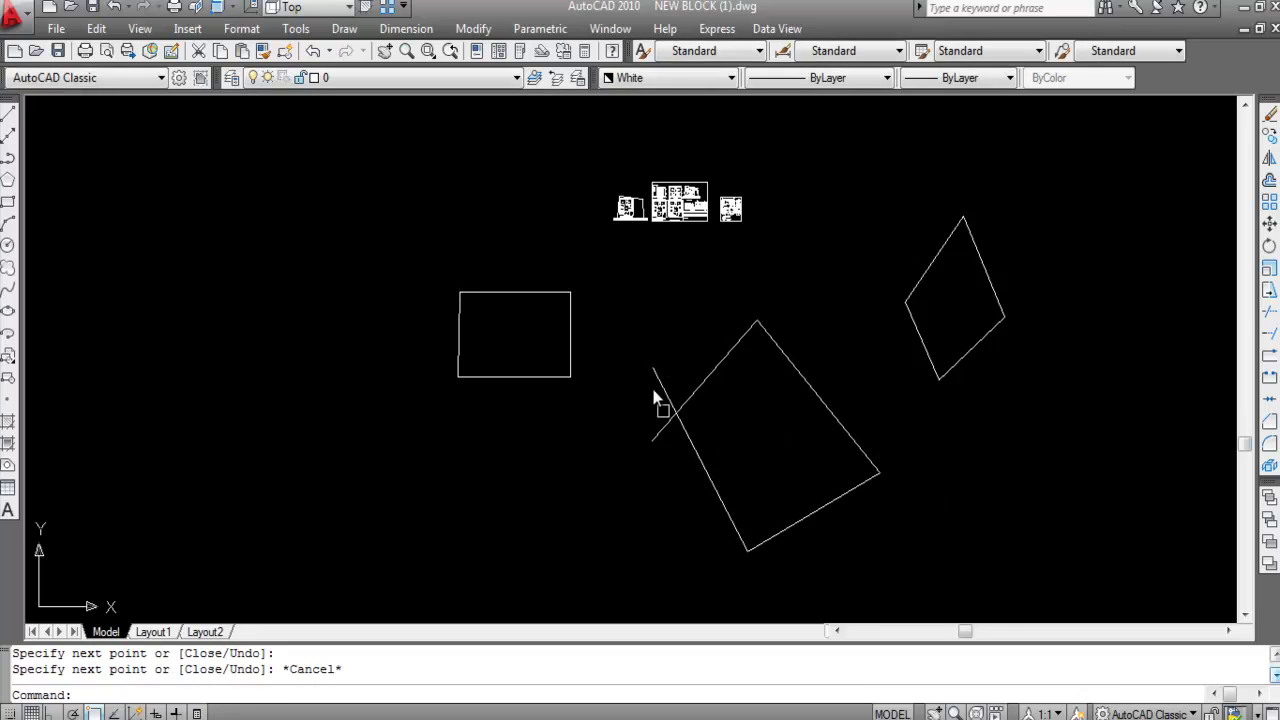
# Try to convert the four-line shape with the crossing ends into a region.
pyautogui.scroll(-2, 655, 398)
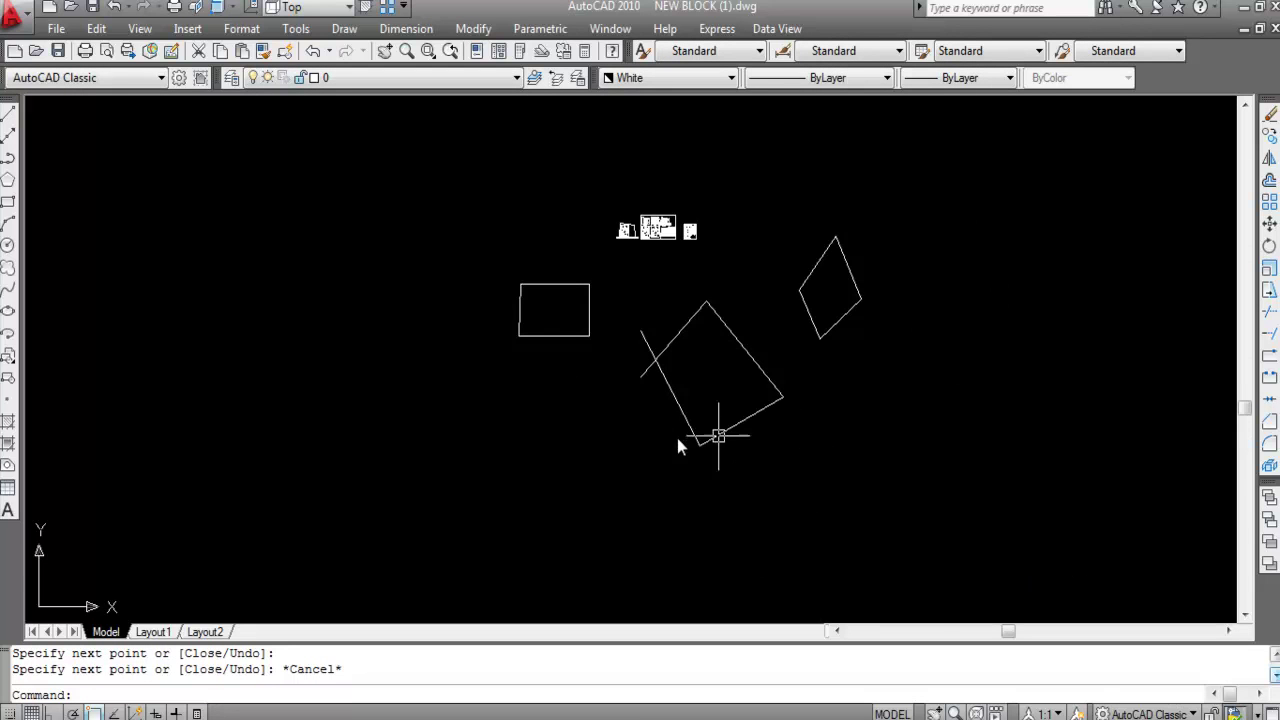
pyautogui.scroll(2, 700, 366)
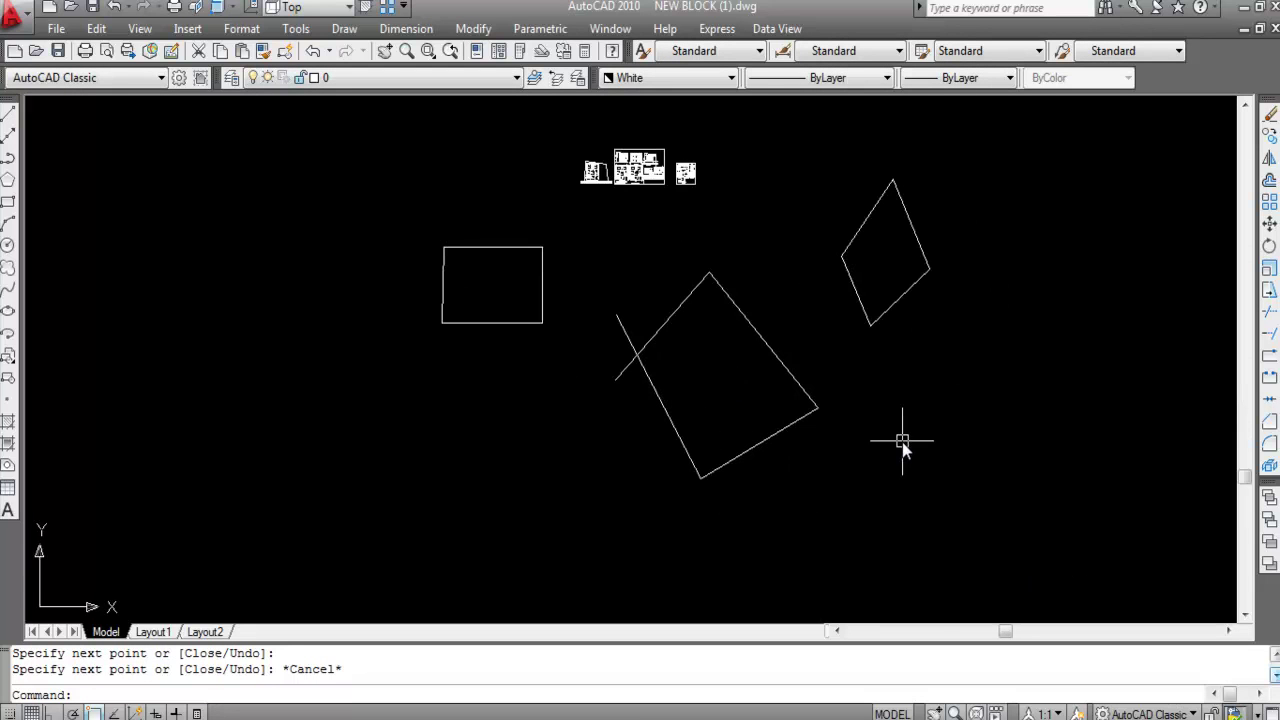
pyautogui.press('Return')
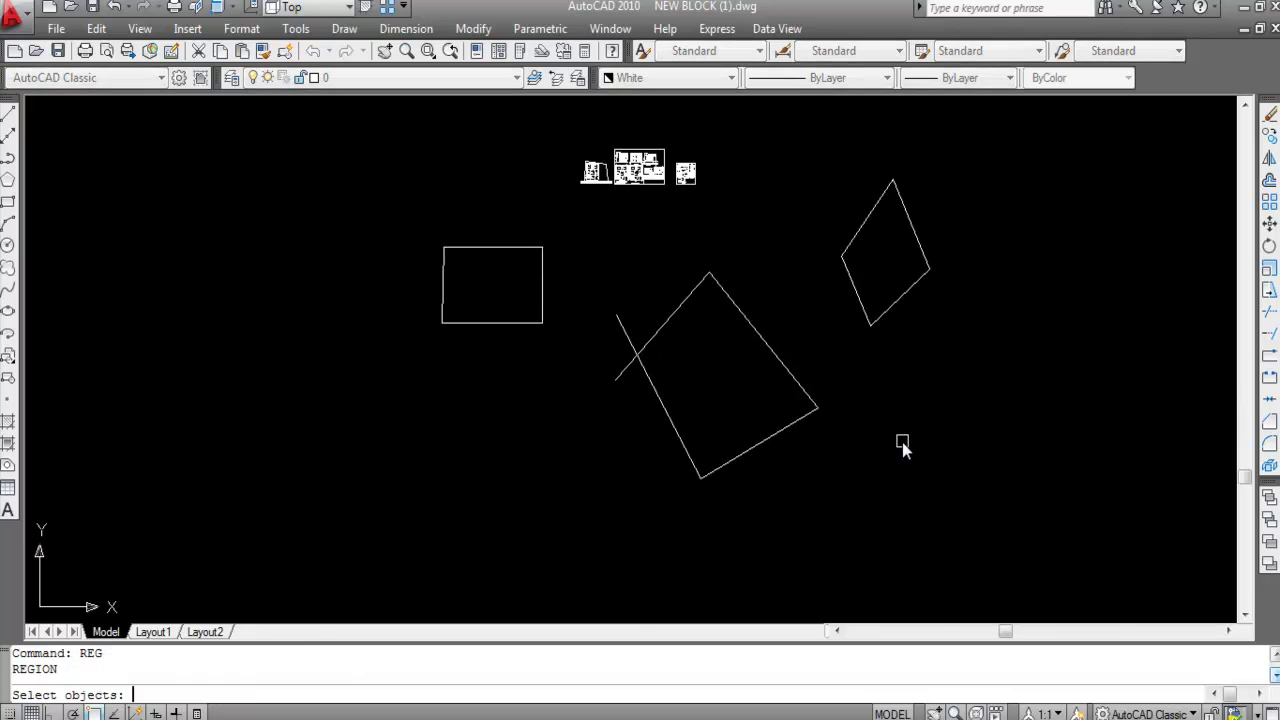
pyautogui.click(845, 522)
pyautogui.click(621, 266)
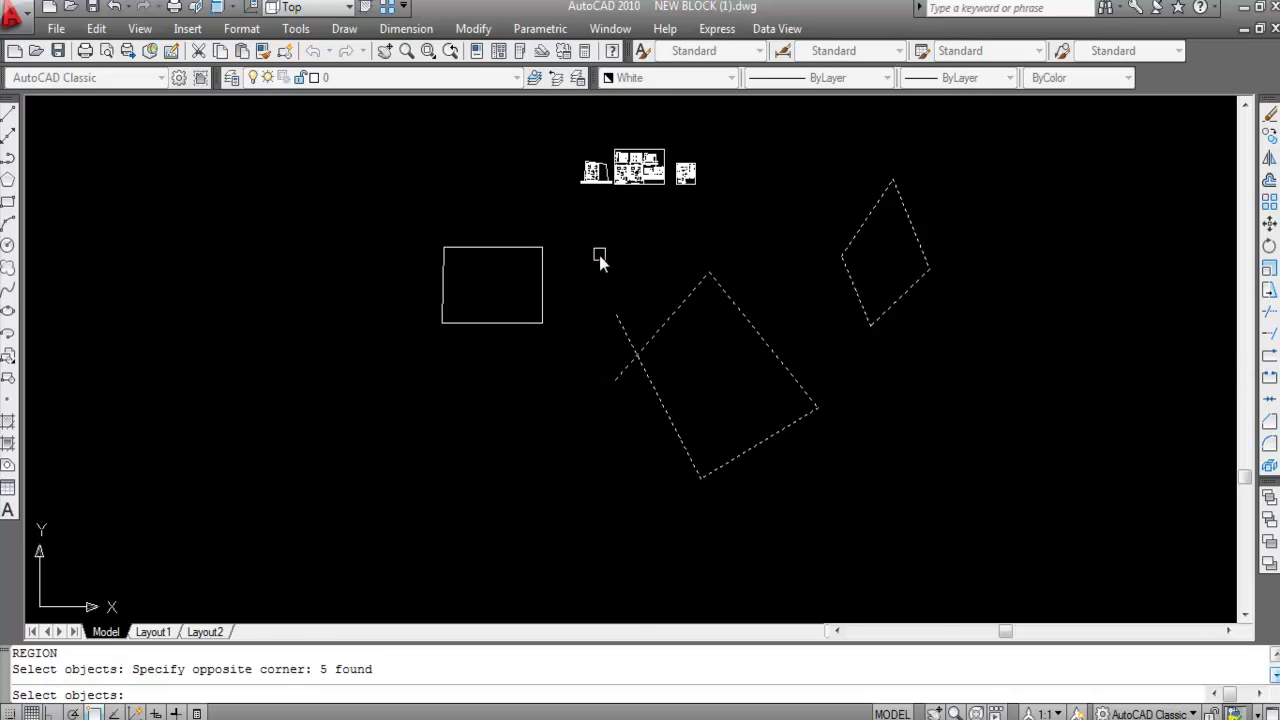
pyautogui.press('Return')
# Pick the four lines of the crossing shape one by one to examine how they select, and clear the selection.
pyautogui.click(664, 323)
pyautogui.click(659, 398)
pyautogui.click(777, 434)
pyautogui.click(778, 358)
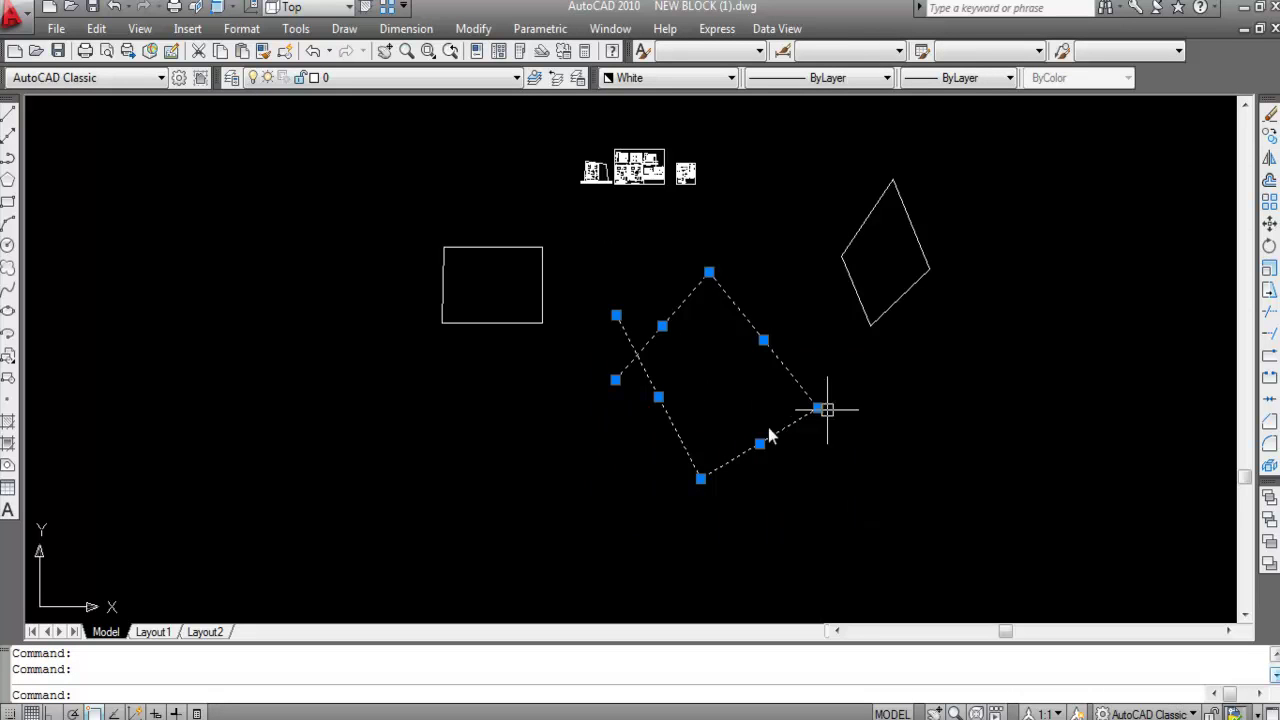
pyautogui.press('Escape')
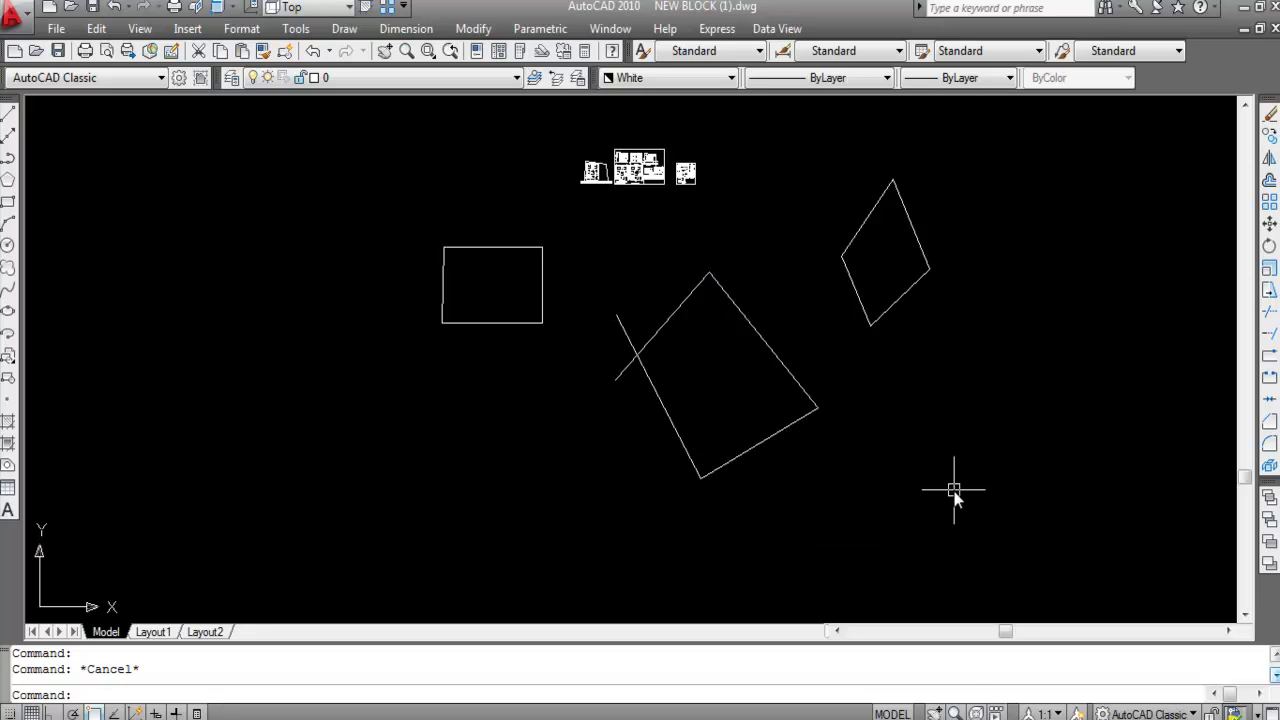
# Create a polyline boundary from the enclosed area of the crossing-line shape and select it to check it.
pyautogui.write('BO')
pyautogui.press('Return')
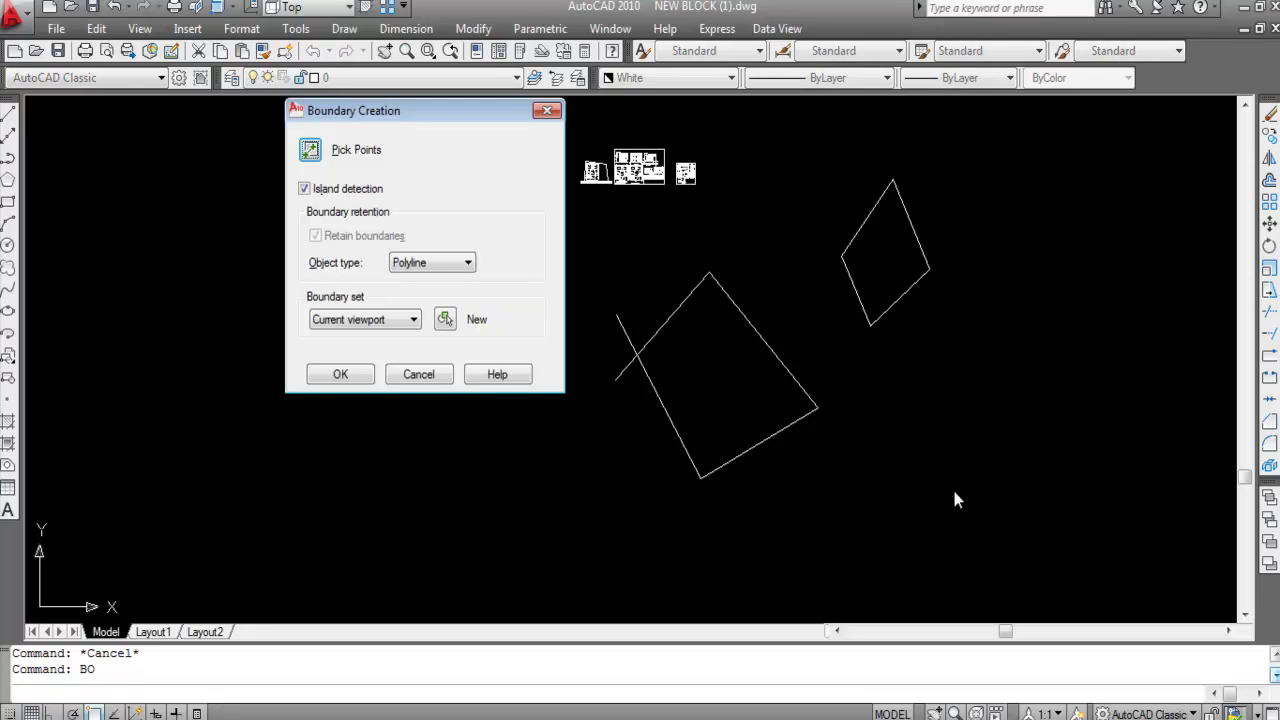
pyautogui.click(314, 150)
pyautogui.click(780, 370)
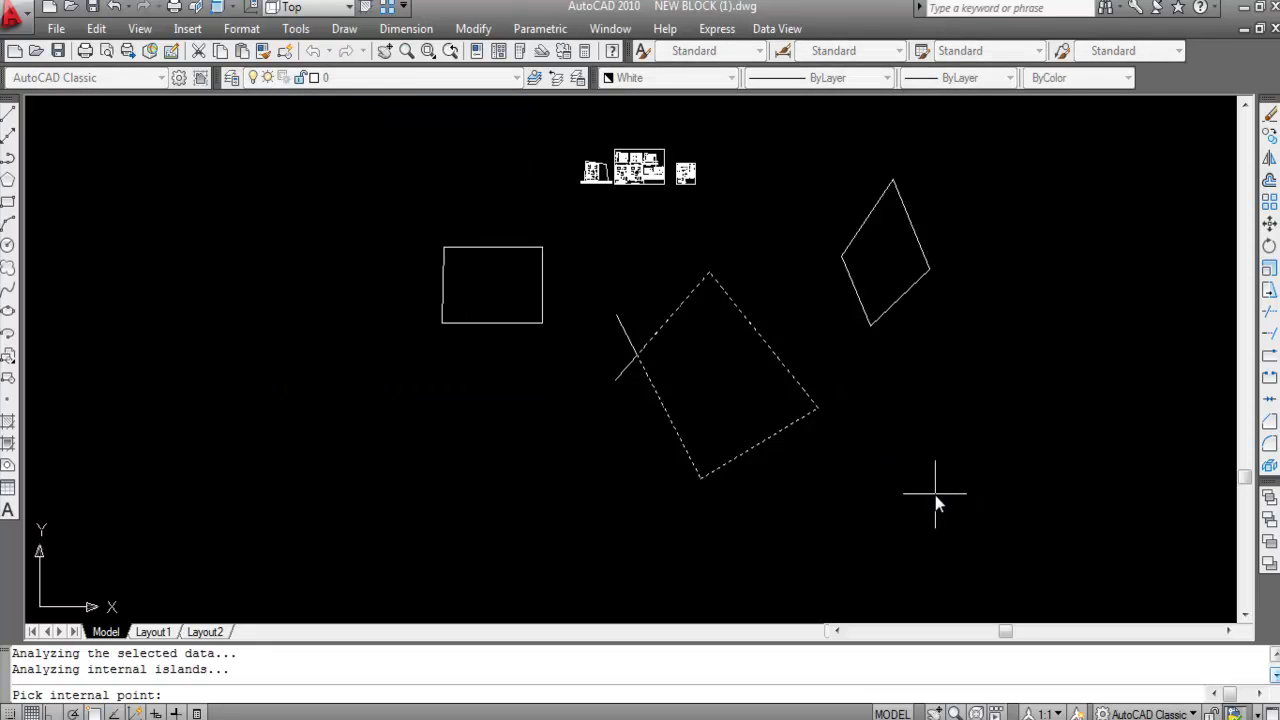
pyautogui.press('Return')
pyautogui.click(772, 435)
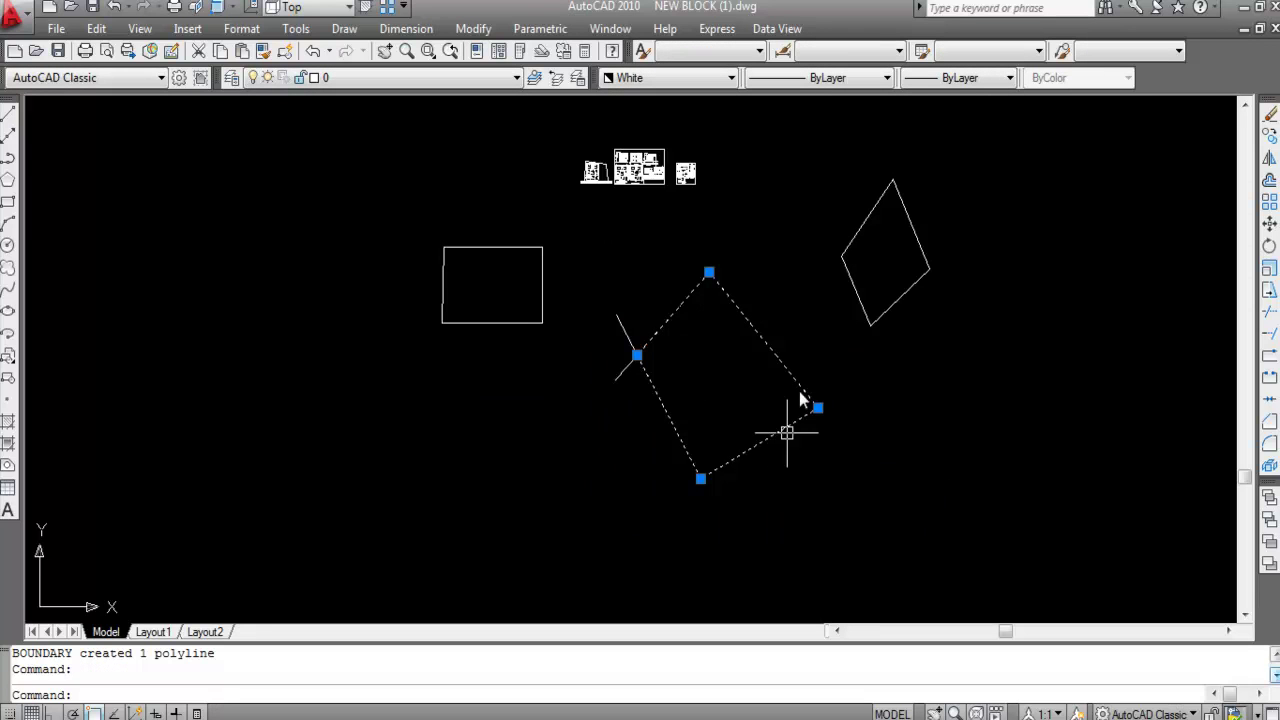
pyautogui.press('Escape')
# Delete the boundary polyline lying over the crossing-line shape, keeping the original lines.
pyautogui.click(747, 460)
pyautogui.press('Delete')
pyautogui.click(768, 460)
pyautogui.click(652, 345)
pyautogui.press('Escape')
# Trim both overhanging line ends beyond the crossing point so that the four-line shape closes exactly at its corner.
pyautogui.scroll(3, 640, 375)
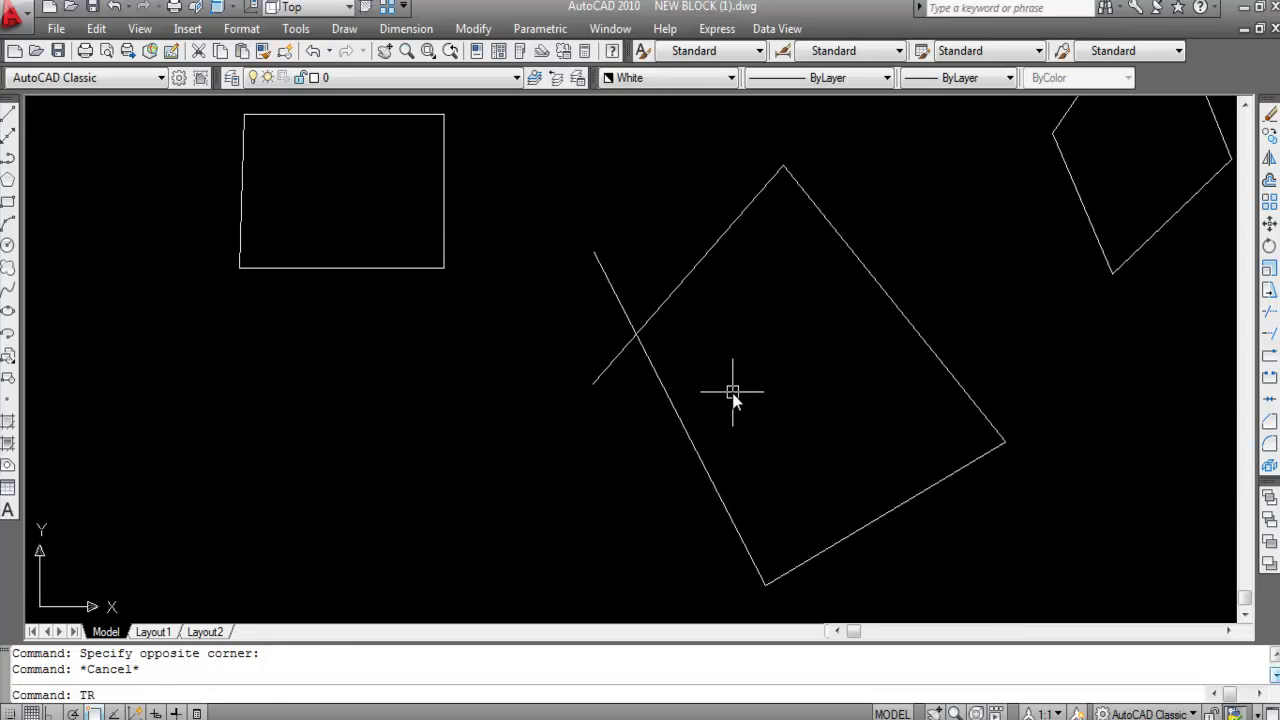
pyautogui.press('Return')
pyautogui.click(624, 314)
pyautogui.press('Return')
pyautogui.click(617, 358)
pyautogui.press('Escape')
pyautogui.press('Return')
pyautogui.press('Return')
pyautogui.rightClick(614, 340)
pyautogui.click(603, 268)
pyautogui.click(604, 375)
pyautogui.press('Escape')
# Convert the four trimmed lines of the middle shape into a region.
pyautogui.scroll(-4, 623, 220)
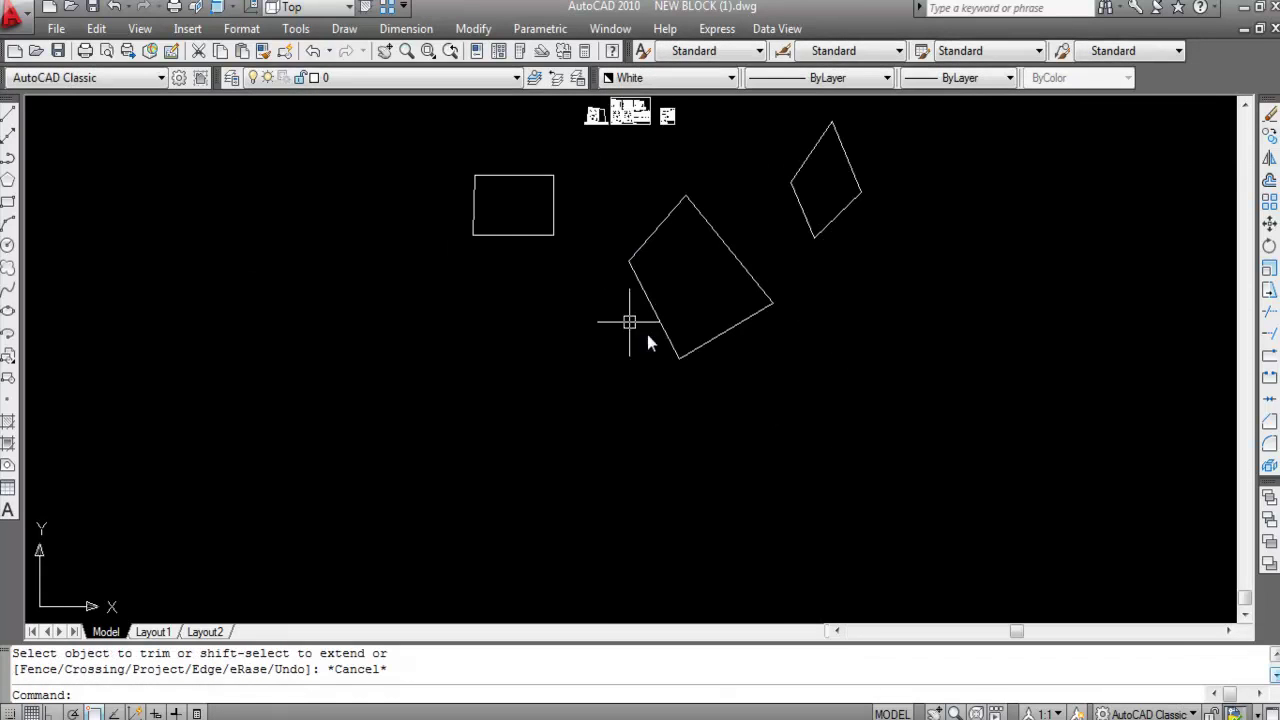
pyautogui.write('REG')
pyautogui.press('Return')
pyautogui.click(827, 403)
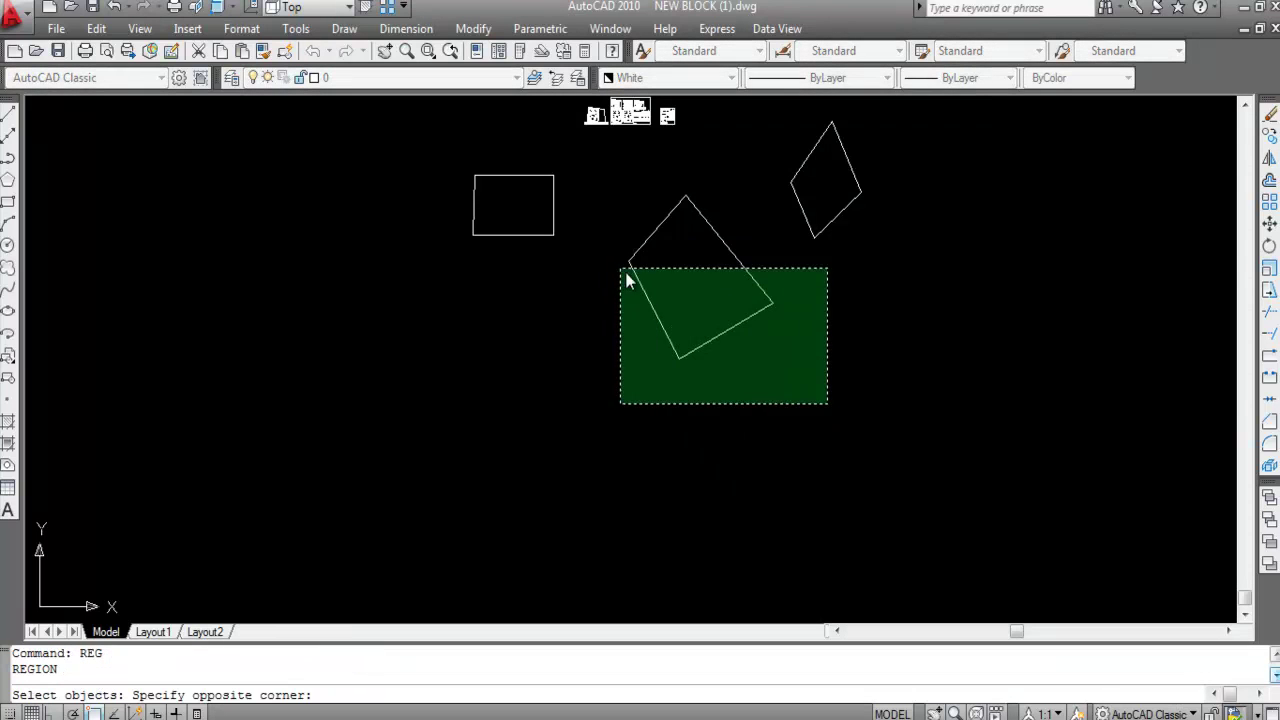
pyautogui.click(682, 400)
pyautogui.click(778, 391)
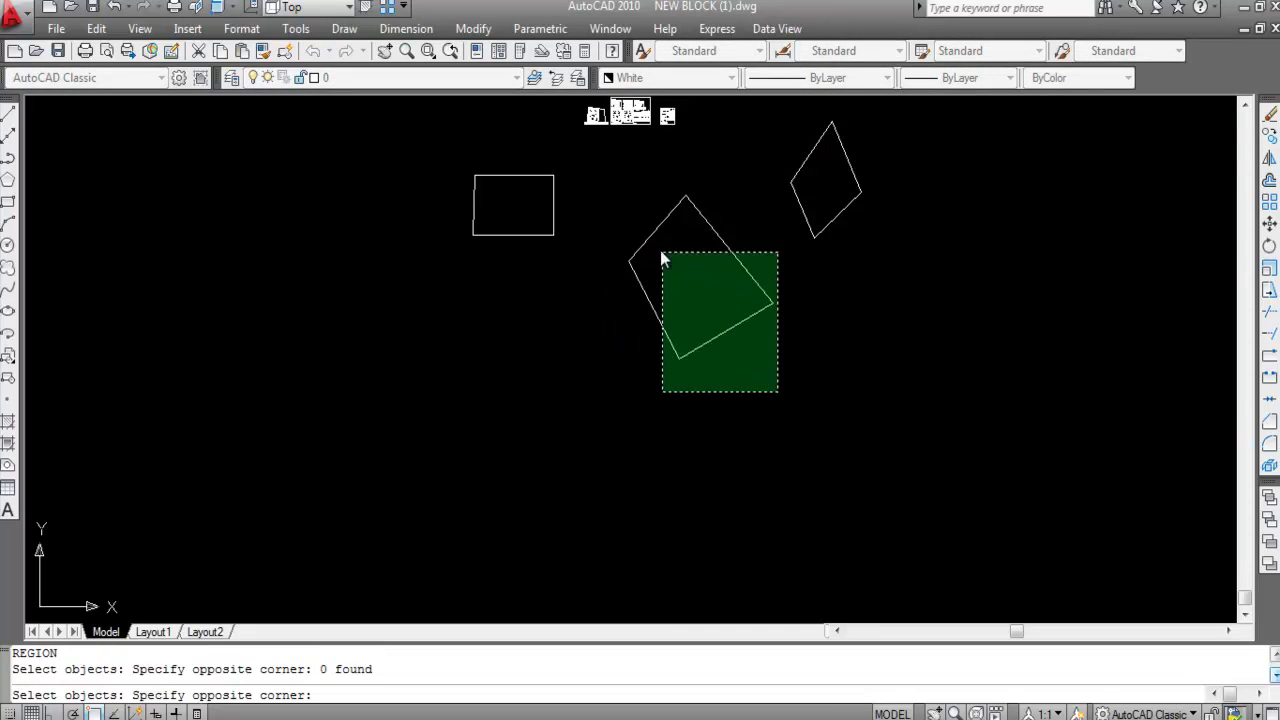
pyautogui.click(617, 190)
pyautogui.press('Return')
# Pick the middle region by two different edges to examine how it selects, clearing each selection.
pyautogui.click(739, 263)
pyautogui.press('Escape')
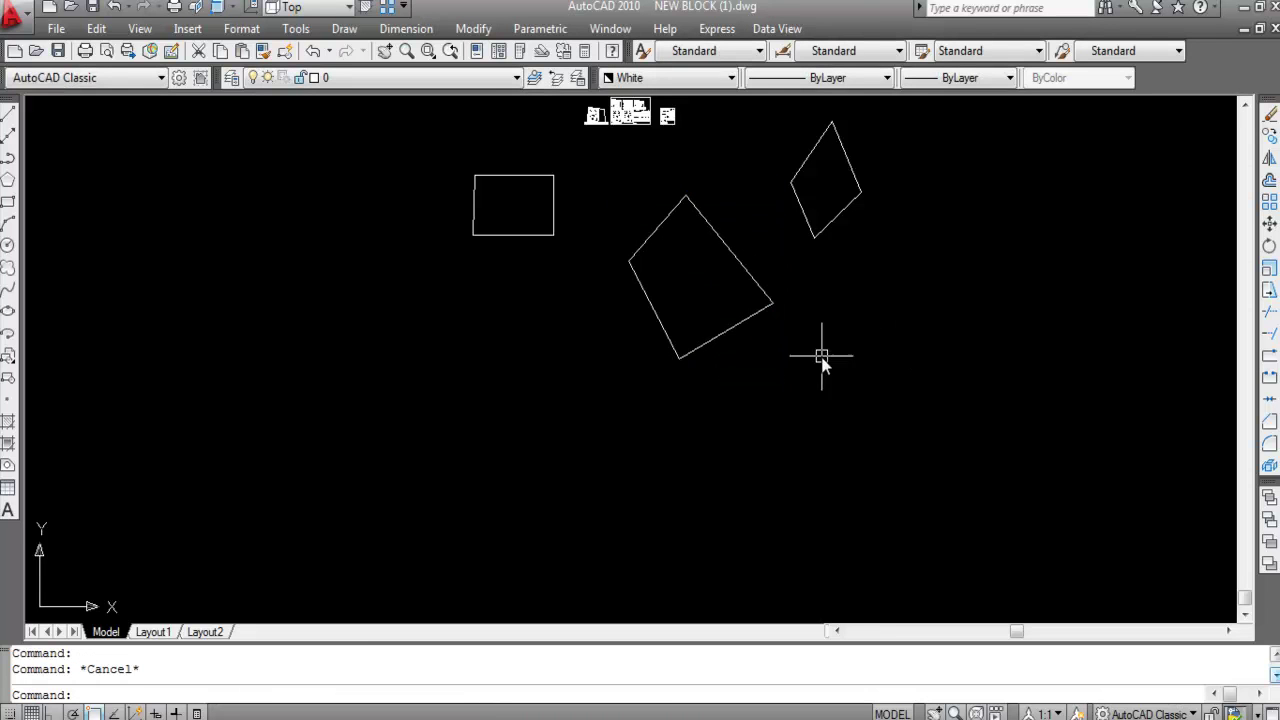
pyautogui.click(731, 328)
pyautogui.press('Escape')
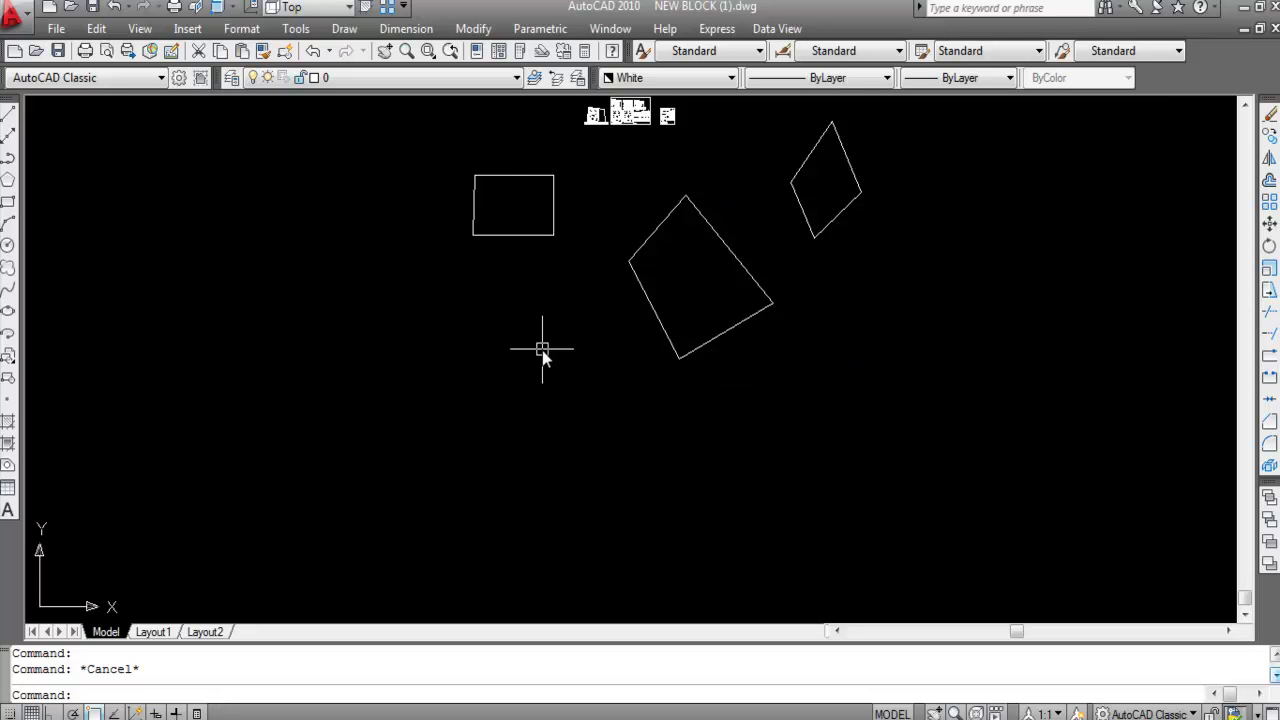
# Delete all three regions: the rectangle, the middle shape and the diamond-like one.
pyautogui.click(1094, 429)
pyautogui.click(392, 167)
pyautogui.press('Delete')
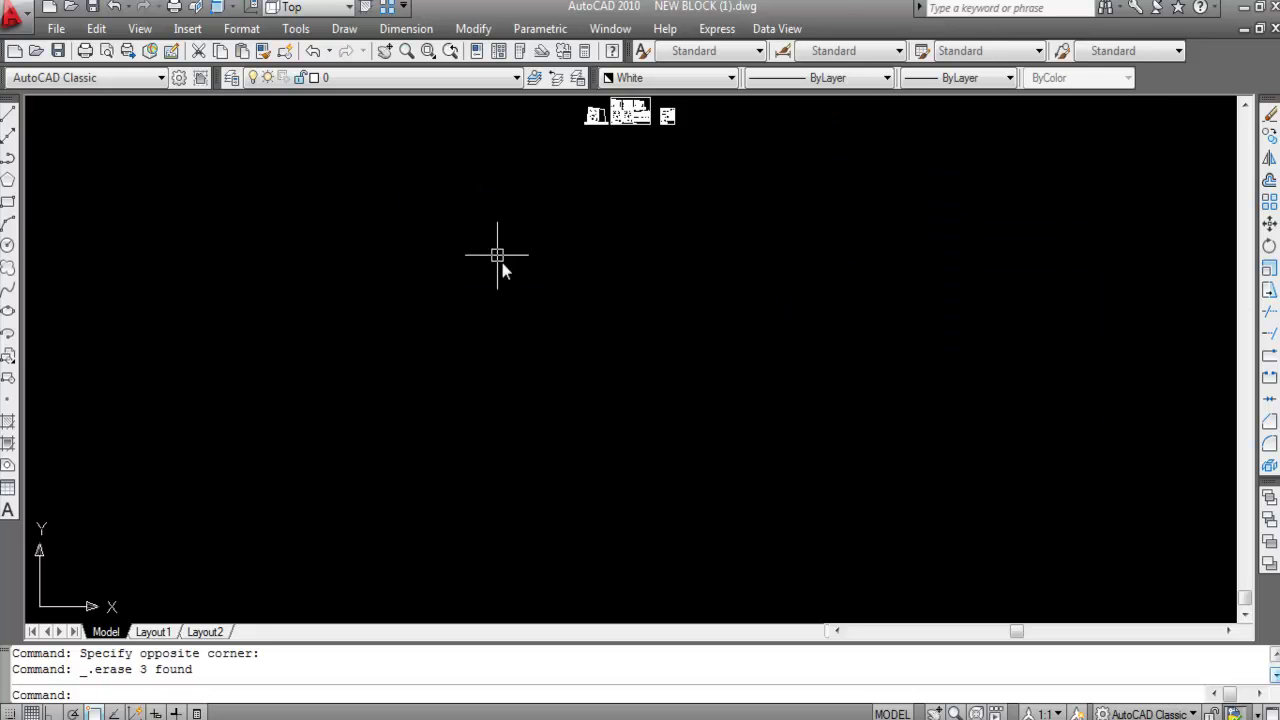
# Draw a closed rectangle about 635' wide from four separate lines with Ortho on, in the cleared space.
pyautogui.write('L')
pyautogui.press('Return')
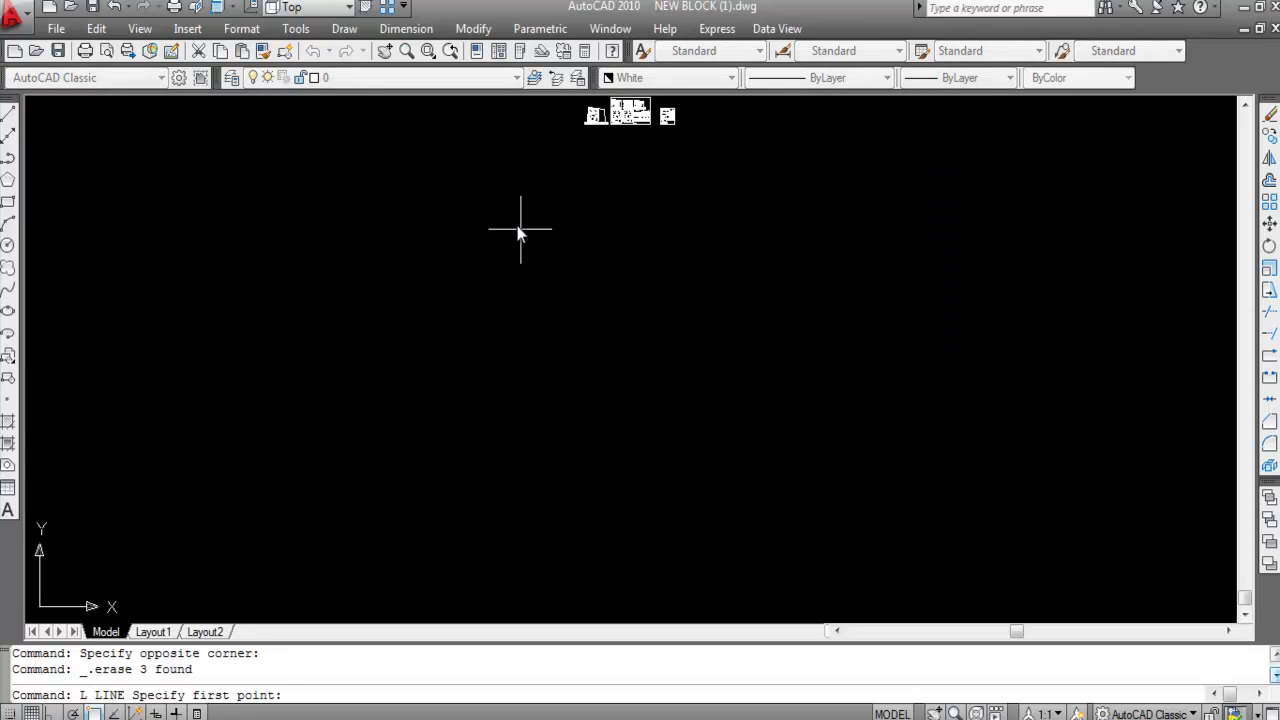
pyautogui.click(542, 248)
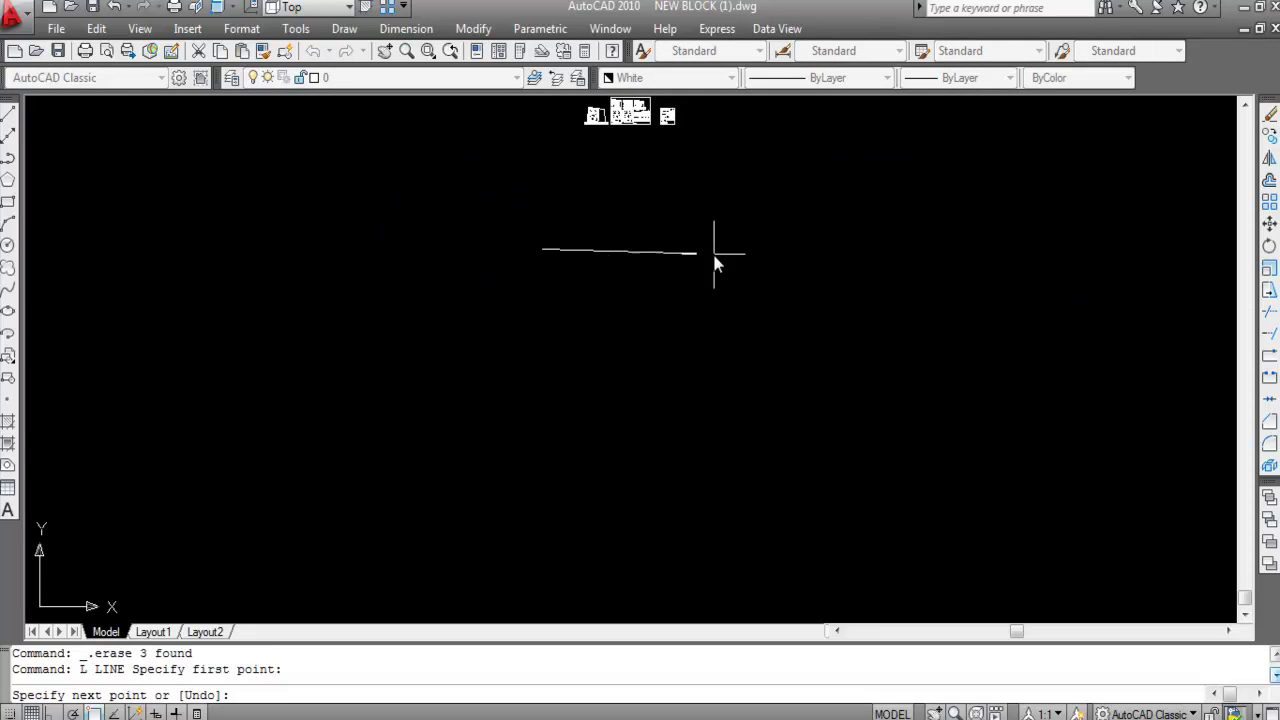
pyautogui.press('F8')
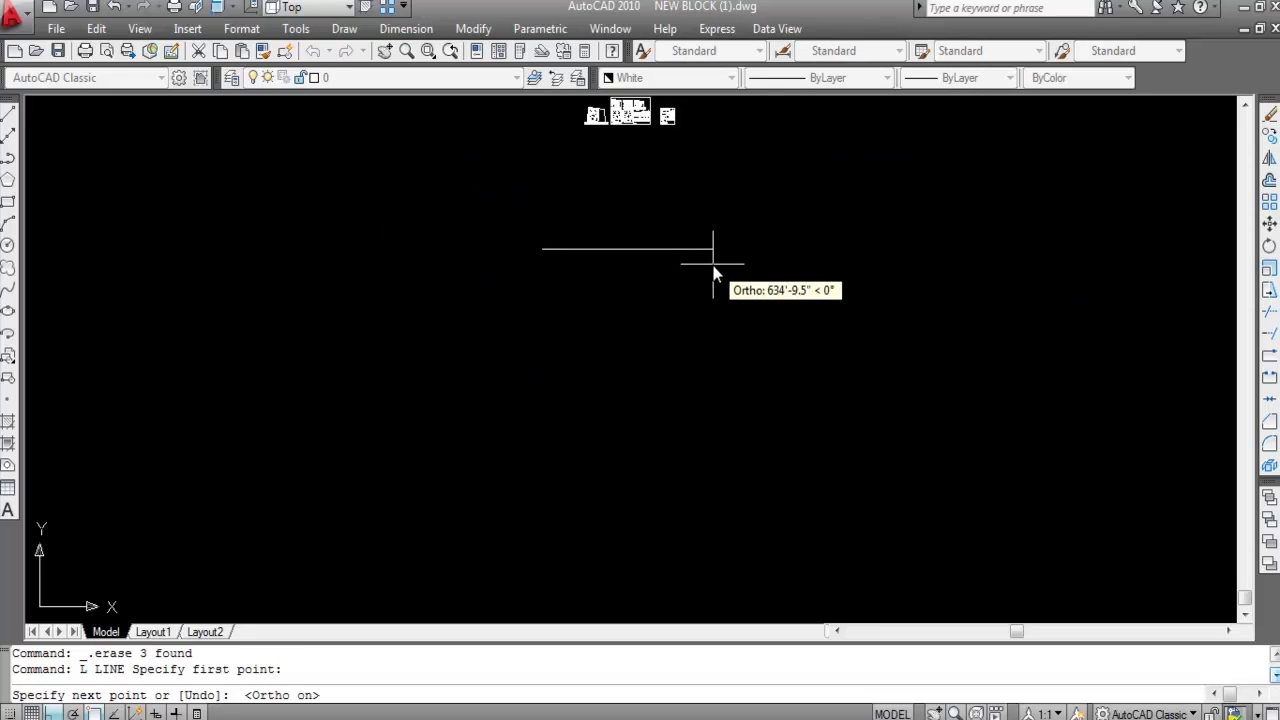
pyautogui.click(712, 250)
pyautogui.click(712, 392)
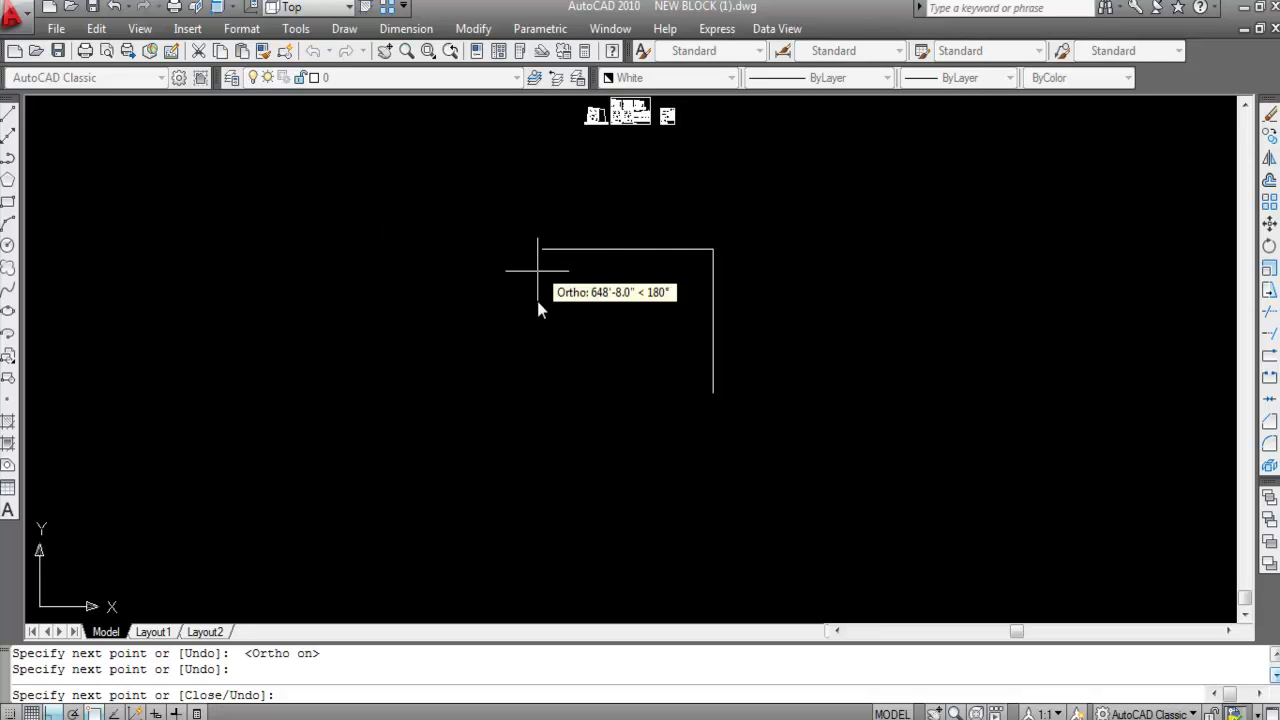
pyautogui.click(541, 262)
pyautogui.click(540, 249)
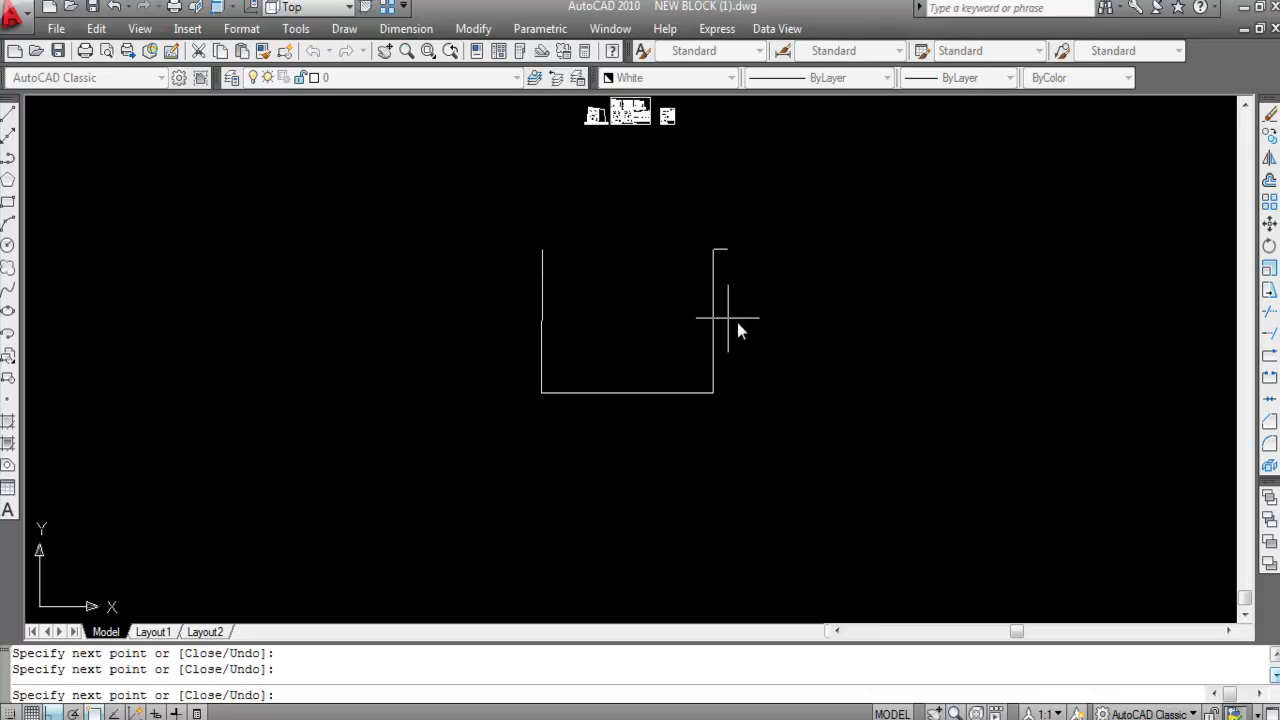
pyautogui.press('Escape')
# Copy the four lines of the rectangle horizontally to the right, leaving a gap between the original and the copy.
pyautogui.click(718, 449)
pyautogui.click(418, 196)
pyautogui.write('CO')
pyautogui.press('Return')
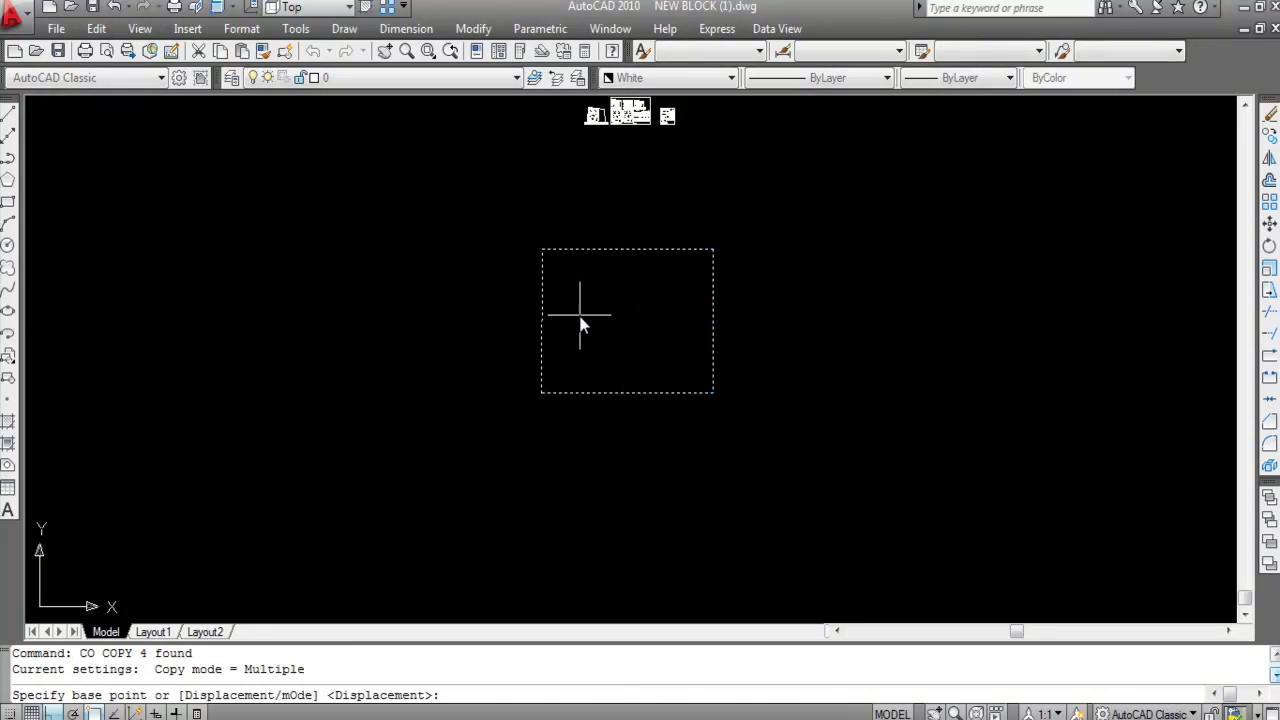
pyautogui.click(579, 315)
pyautogui.click(932, 343)
pyautogui.press('Return')
pyautogui.click(914, 306)
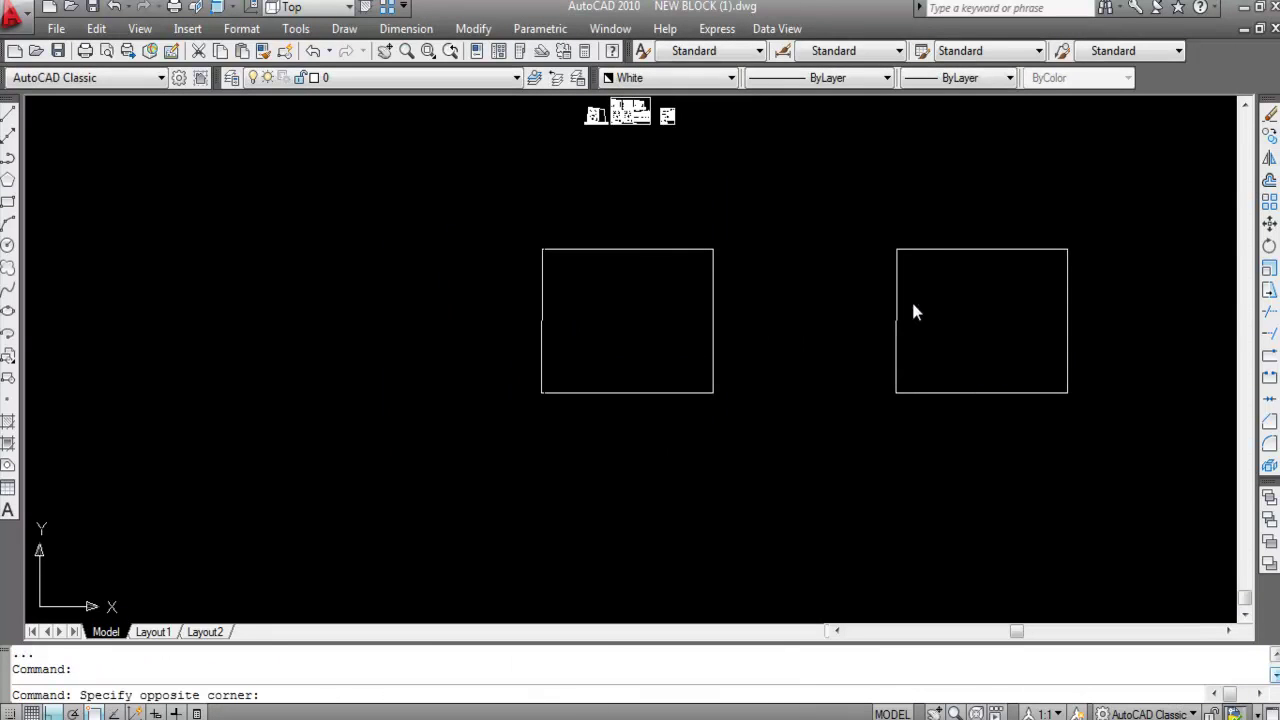
pyautogui.press('Escape')
# Convert the four lines of the original rectangle into a region and pick it to check how it selects.
pyautogui.click(782, 402)
pyautogui.click(508, 238)
pyautogui.press('Escape')
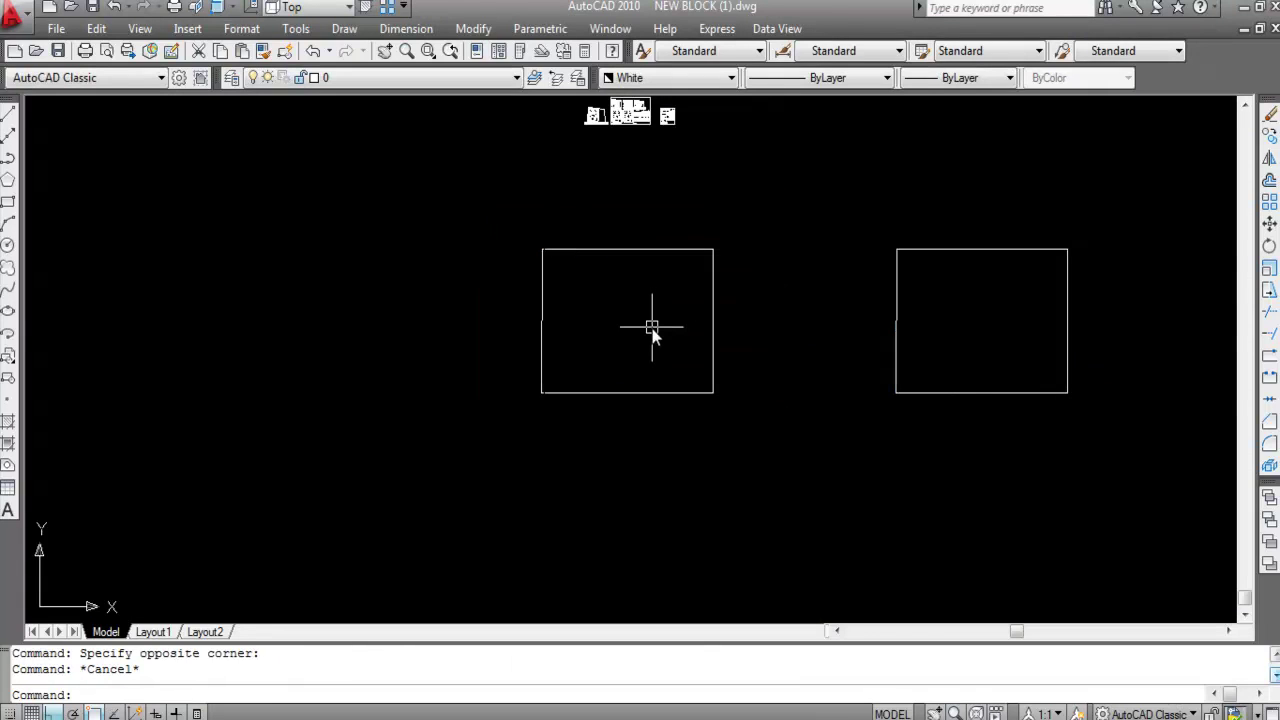
pyautogui.write('REG')
pyautogui.press('Return')
pyautogui.click(752, 436)
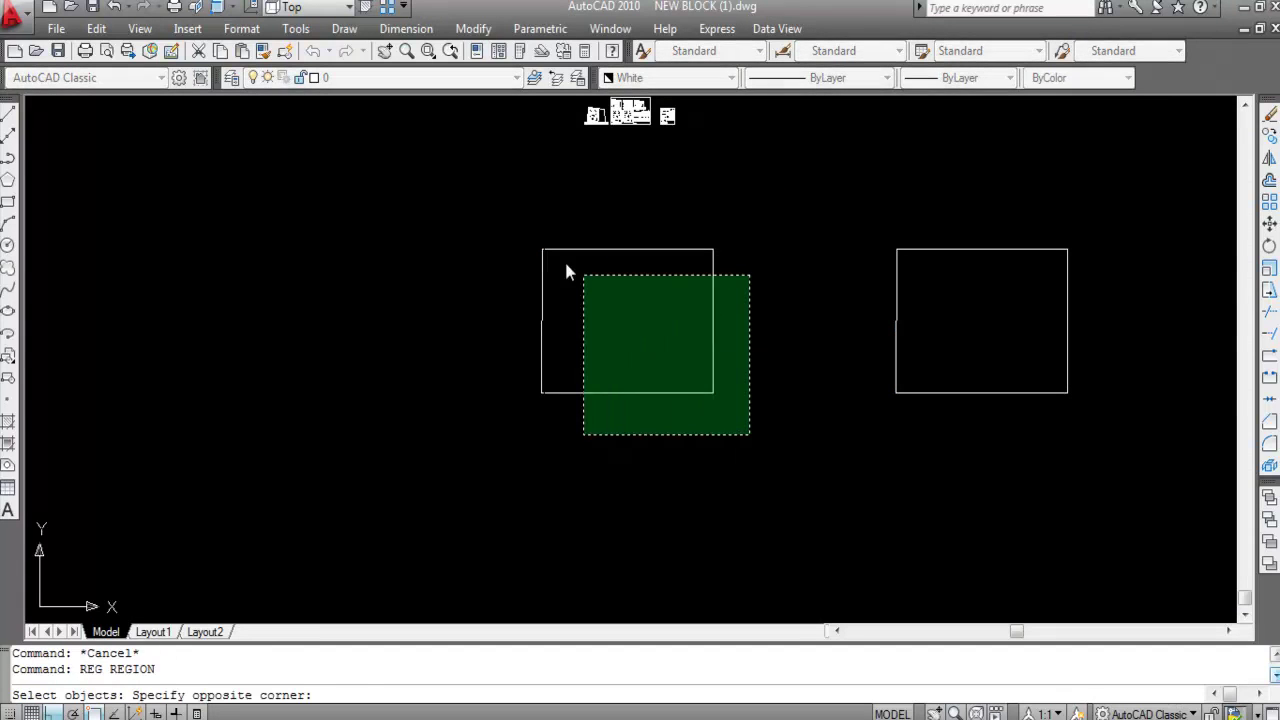
pyautogui.click(465, 217)
pyautogui.press('Return')
pyautogui.click(711, 302)
pyautogui.press('Escape')
# Pick the copied rectangle's lines one by one to compare them with the region, clearing the selection.
pyautogui.click(940, 249)
pyautogui.click(896, 294)
pyautogui.click(935, 392)
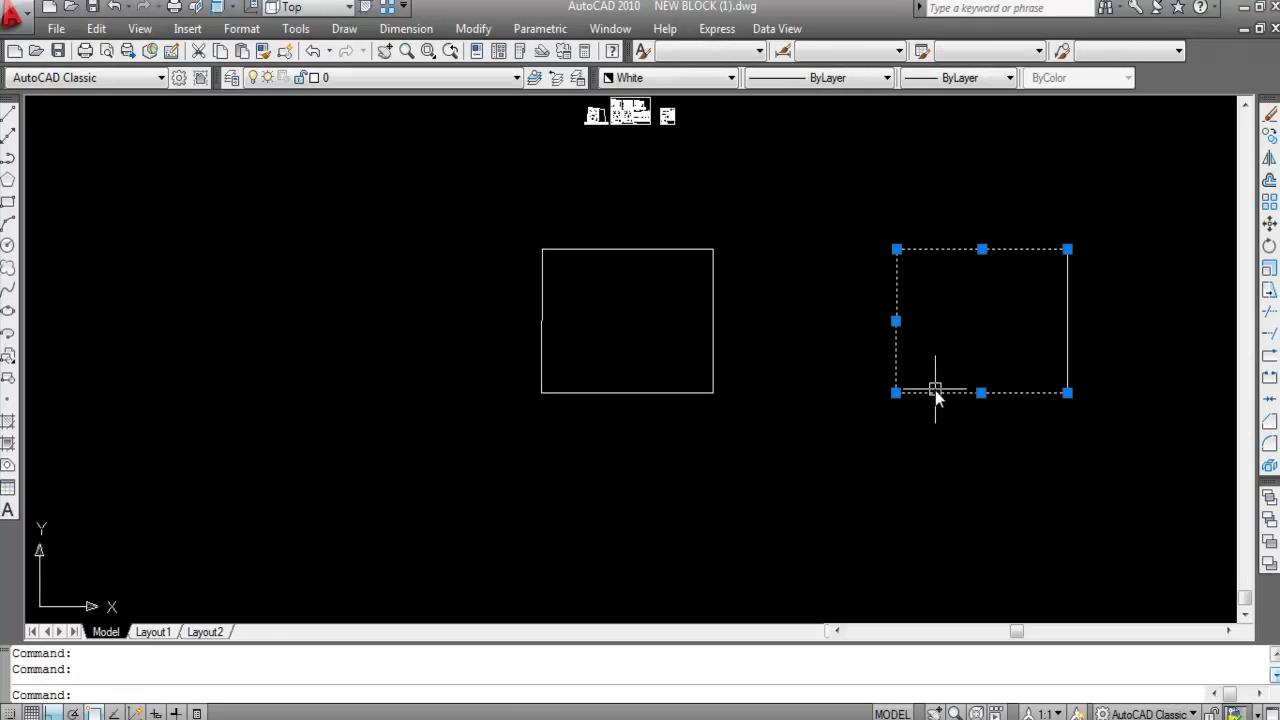
pyautogui.click(1076, 366)
pyautogui.click(993, 330)
pyautogui.press('Escape')
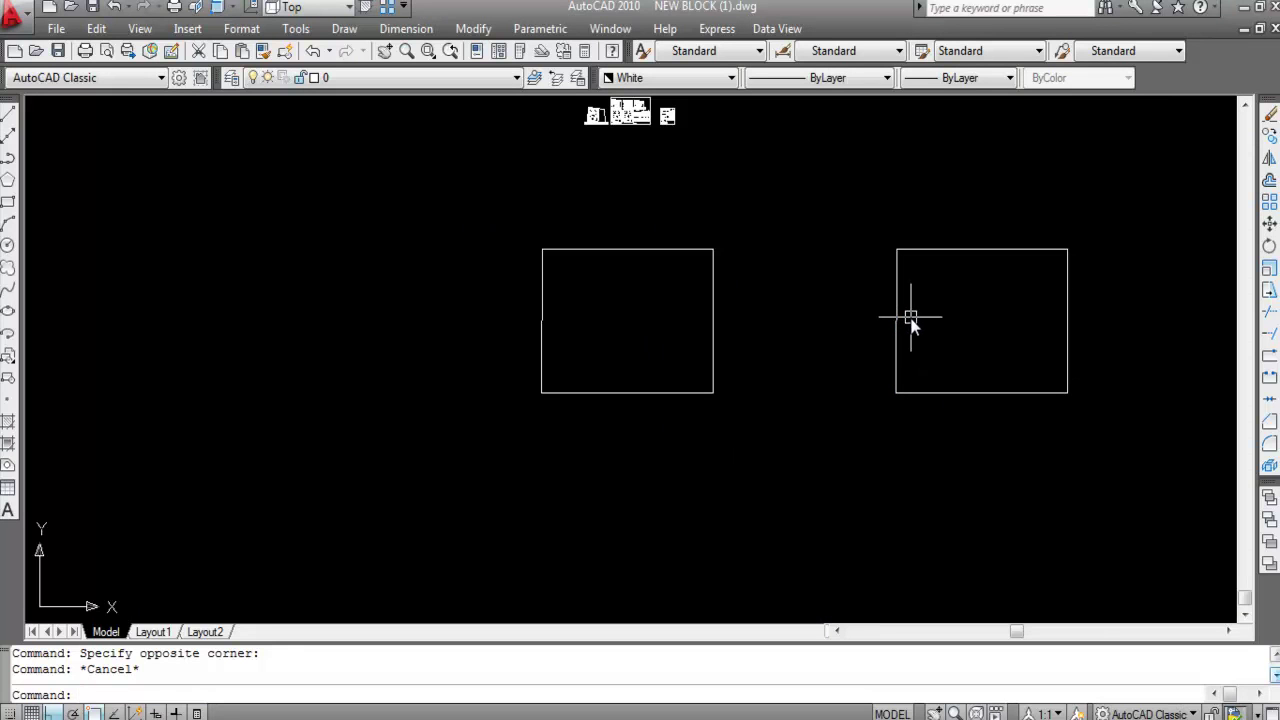
# Switch to the 3D Modeling workspace and close the tool palettes.
pyautogui.click(296, 29)
pyautogui.moveTo(347, 38)
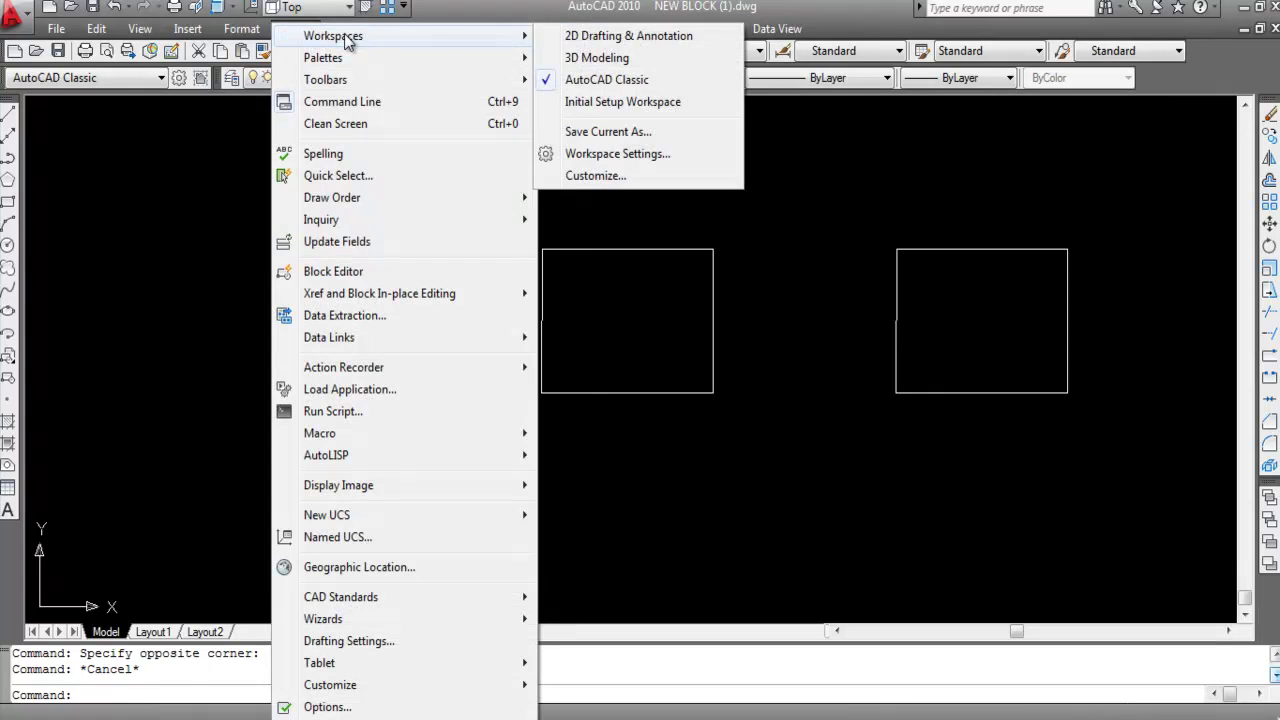
pyautogui.click(608, 58)
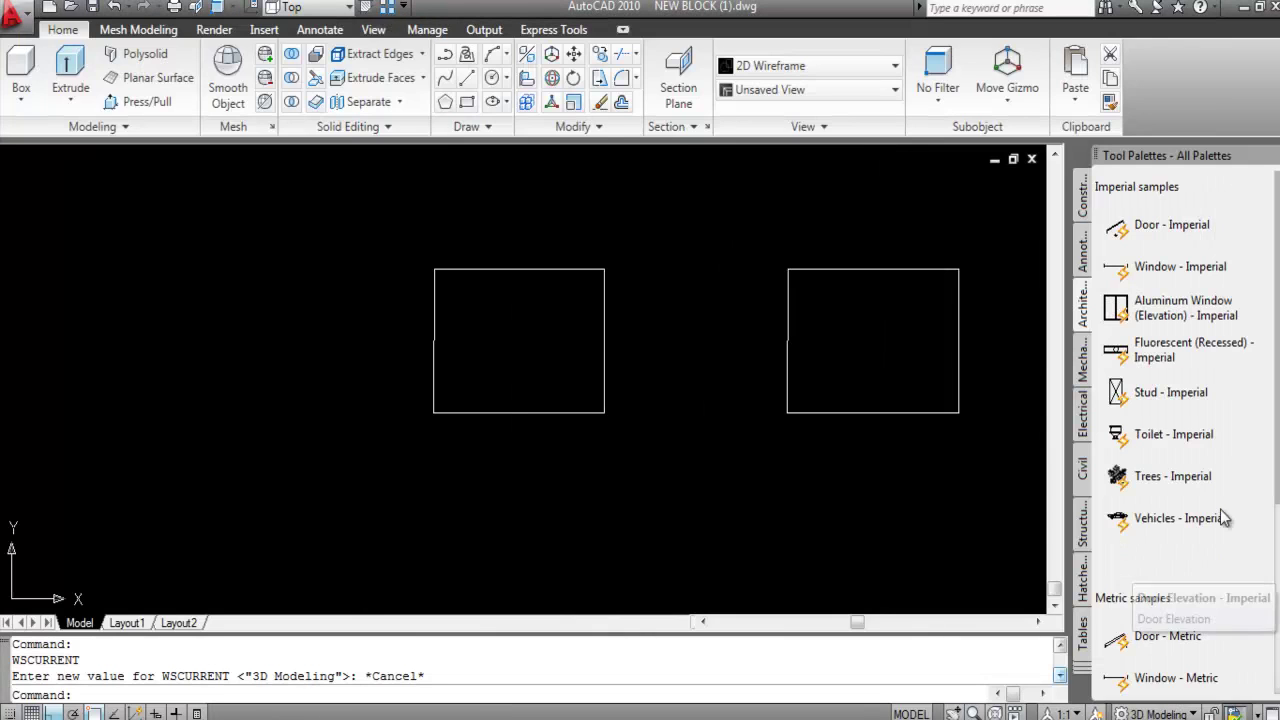
pyautogui.click(1264, 160)
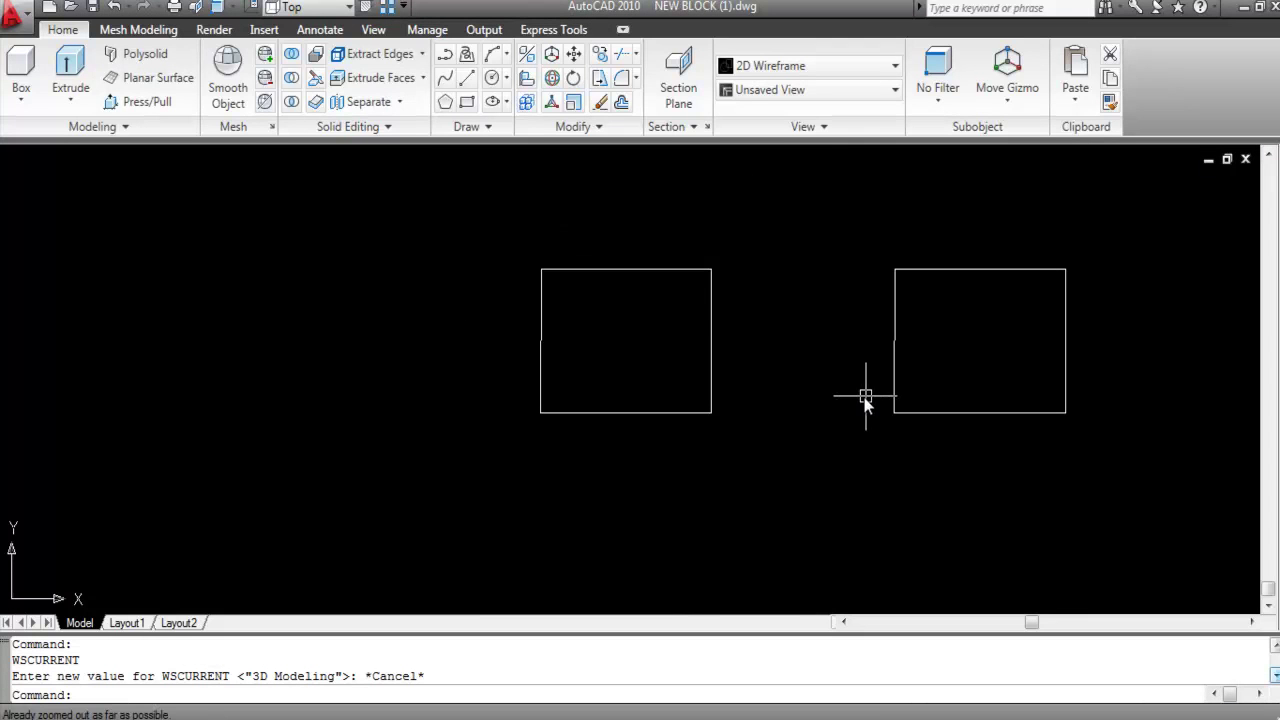
pyautogui.scroll(3, 622, 362)
pyautogui.scroll(-2, 622, 362)
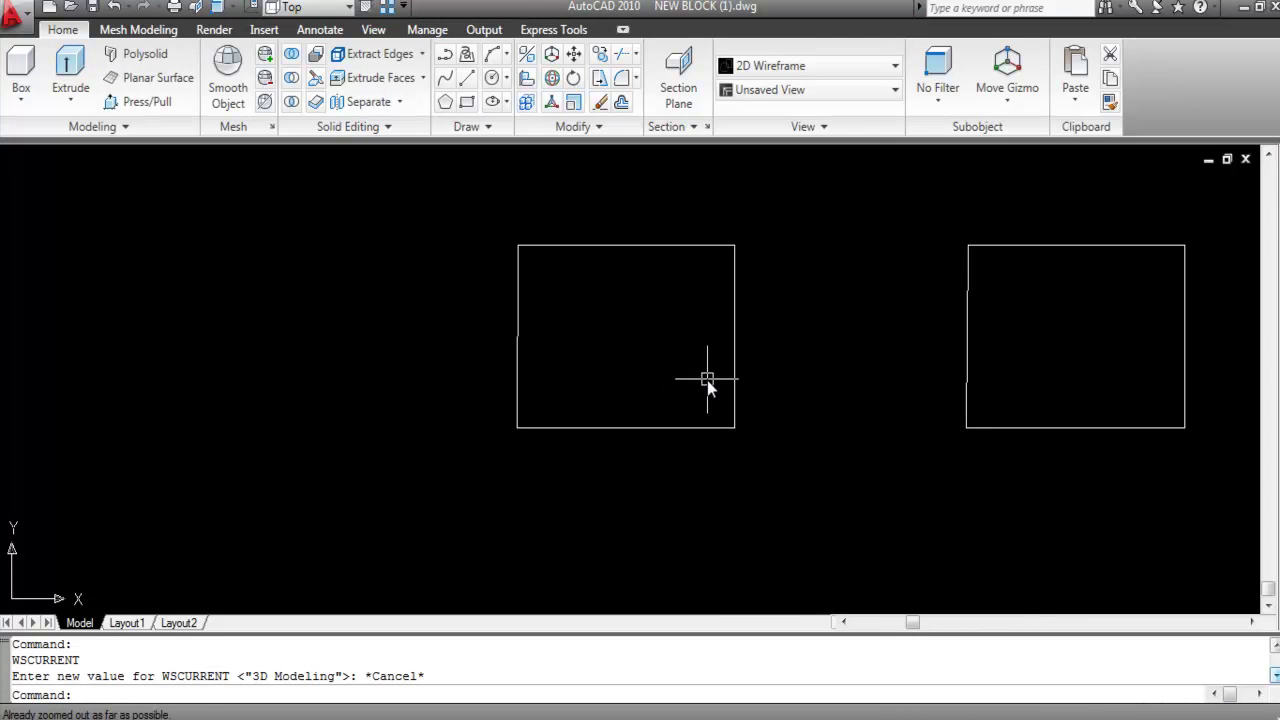
# Set the view to SW Isometric and pick the copied lines and the region to compare how they select.
pyautogui.click(868, 90)
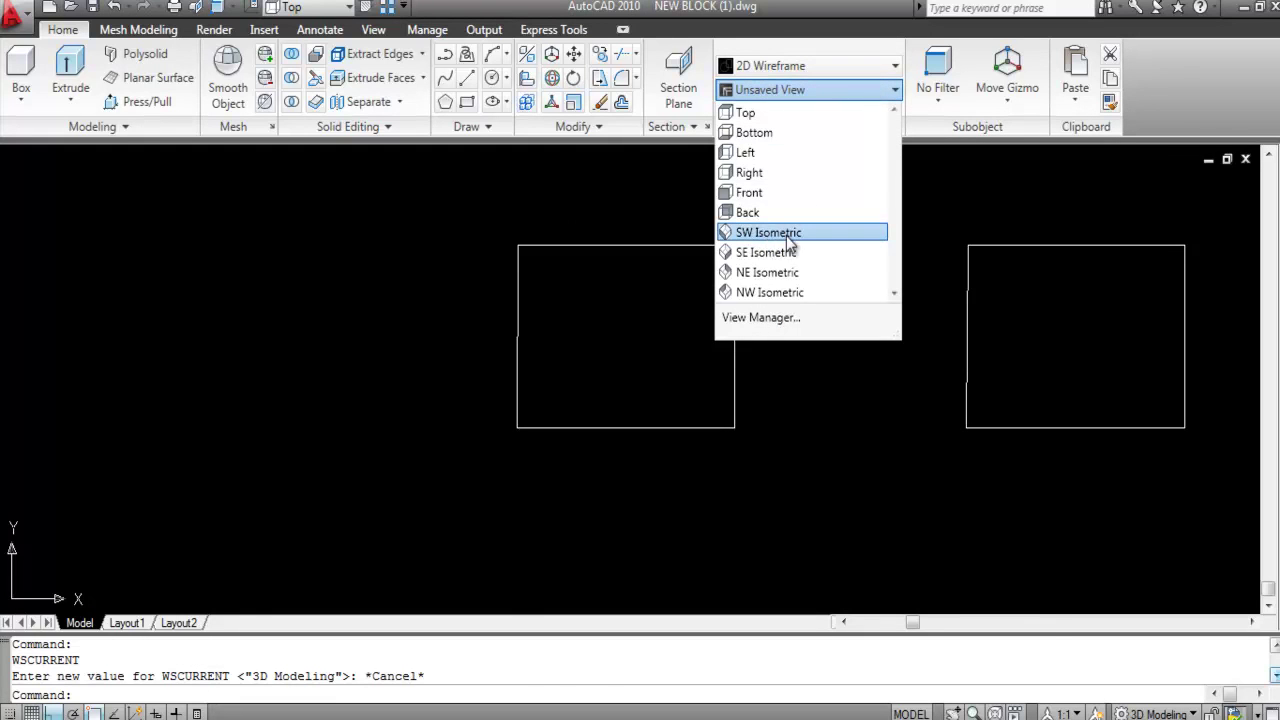
pyautogui.click(792, 238)
pyautogui.scroll(-1, 859, 280)
pyautogui.click(815, 328)
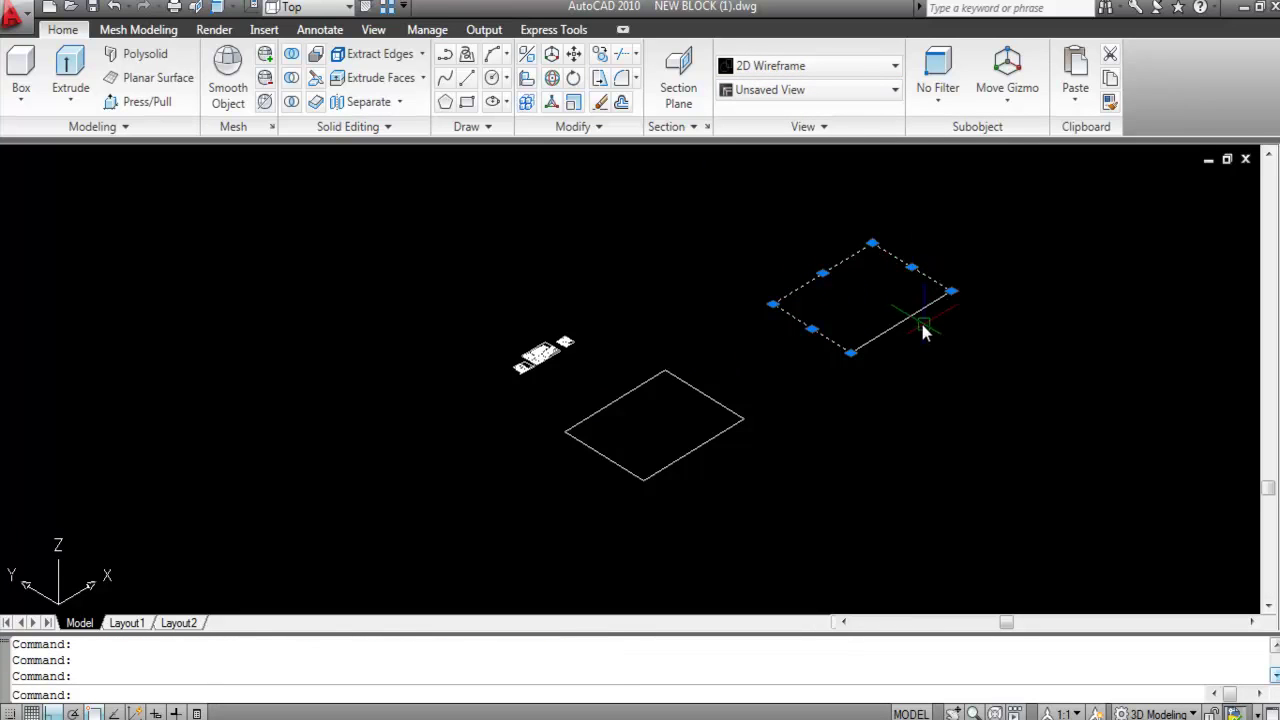
pyautogui.press('Escape')
pyautogui.click(709, 442)
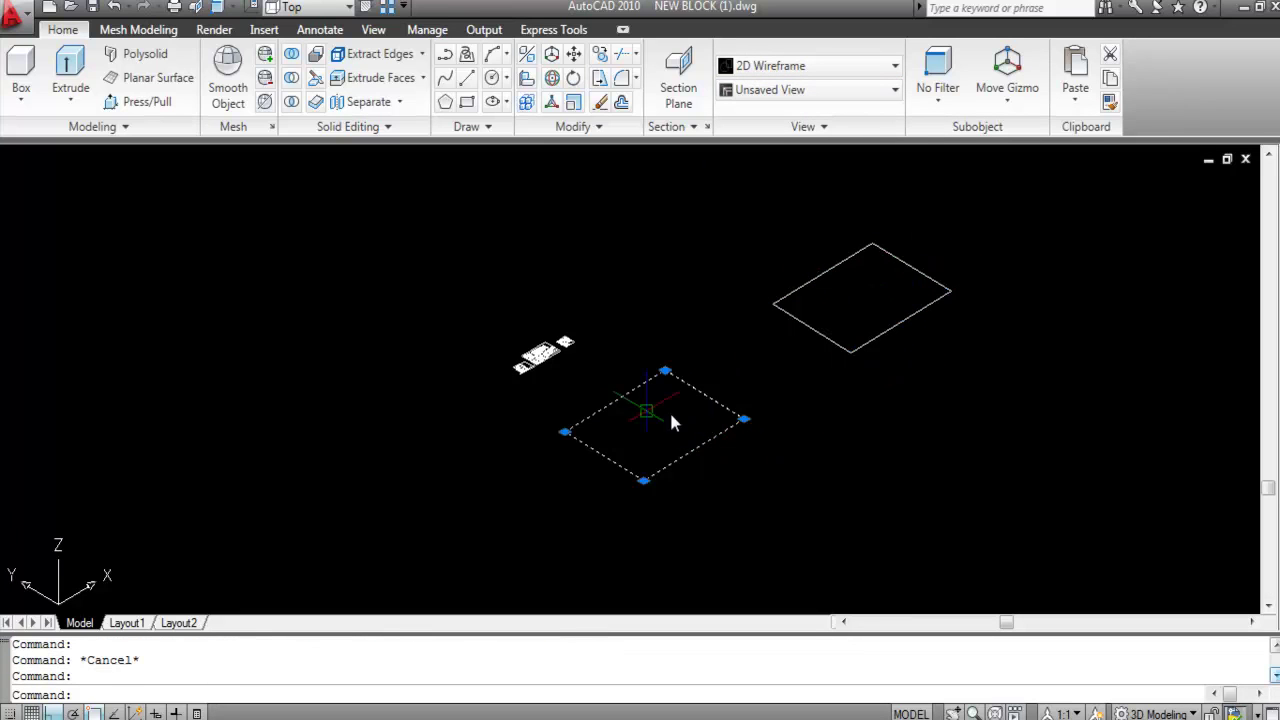
pyautogui.press('Escape')
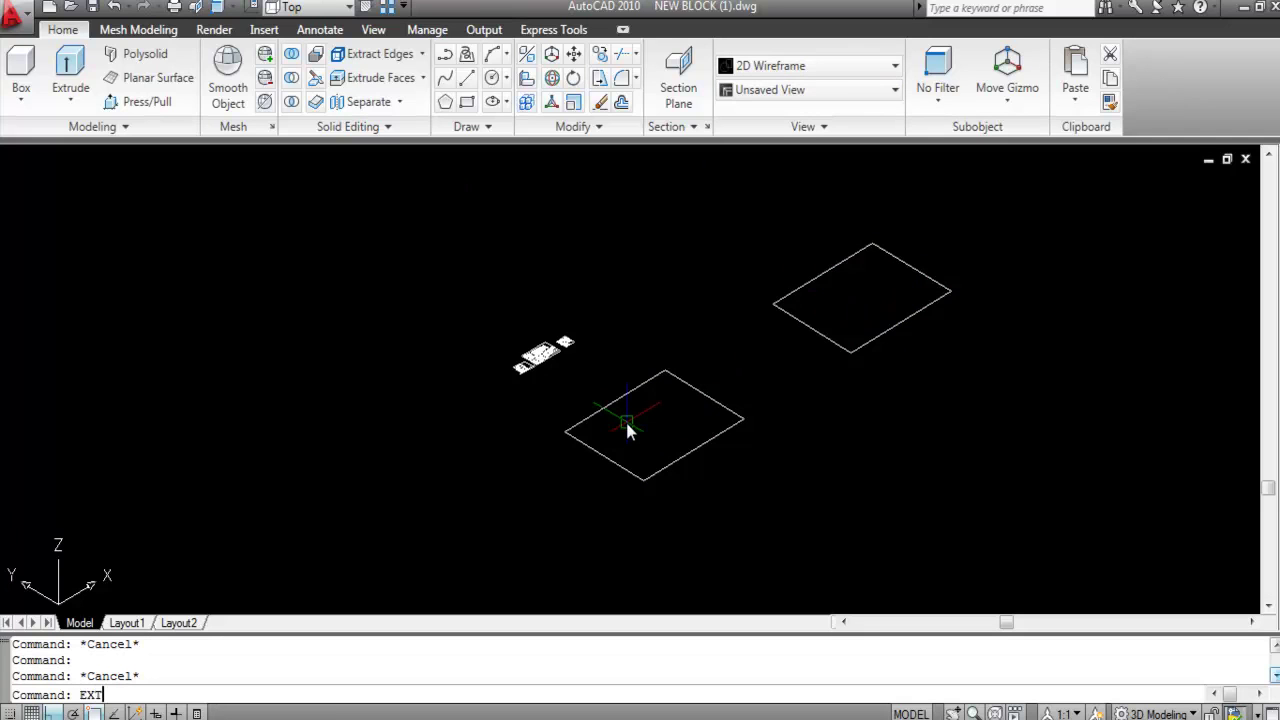
# Extrude the original rectangle's region upward by about 736'.
pyautogui.press('Return')
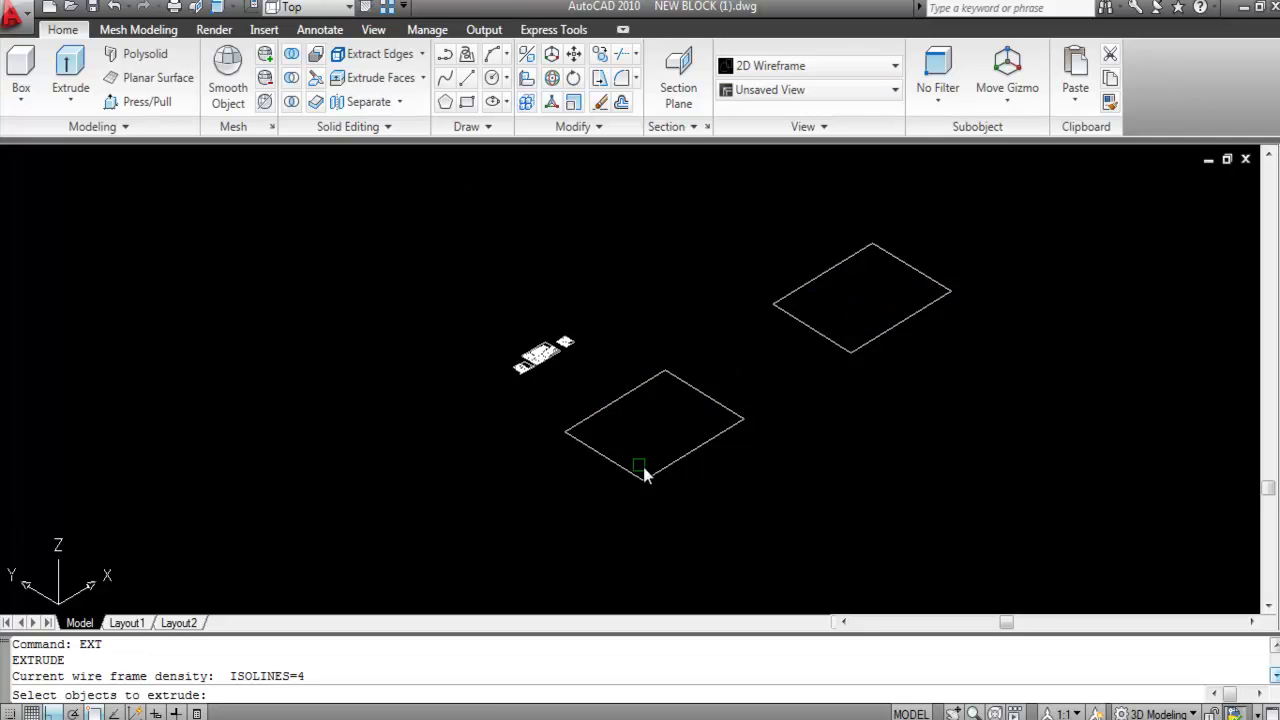
pyautogui.click(673, 465)
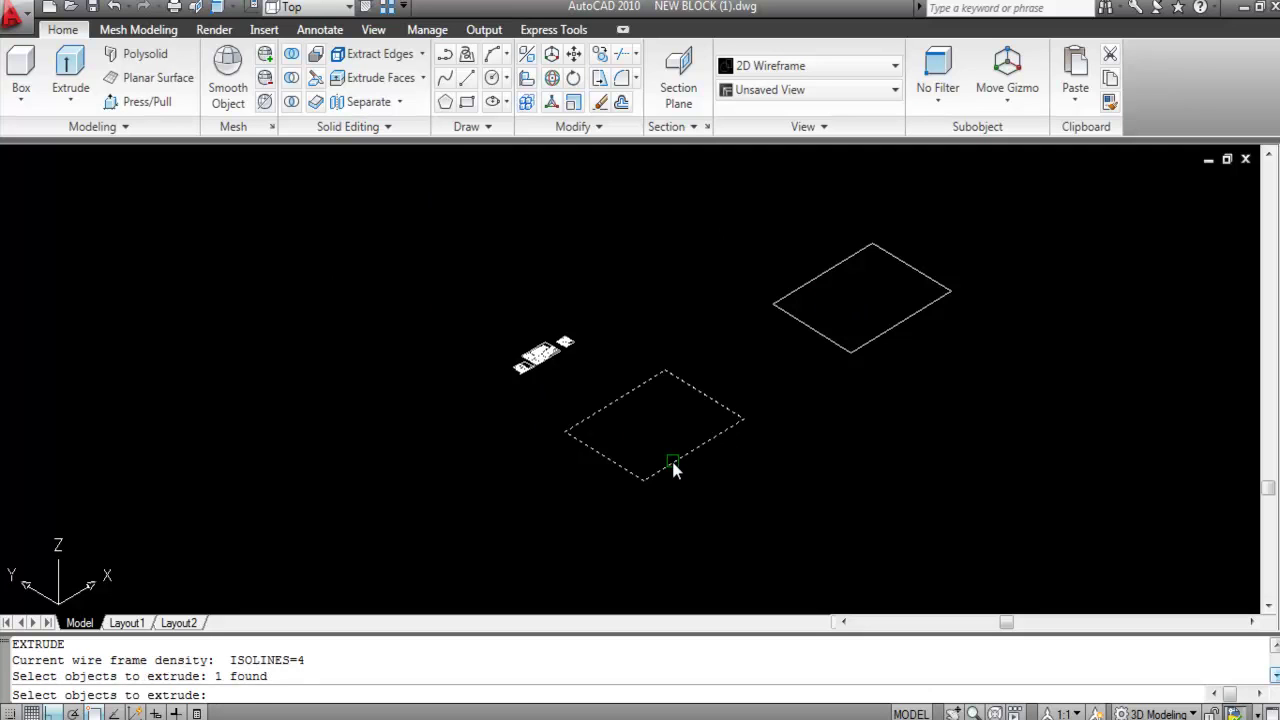
pyautogui.press('Return')
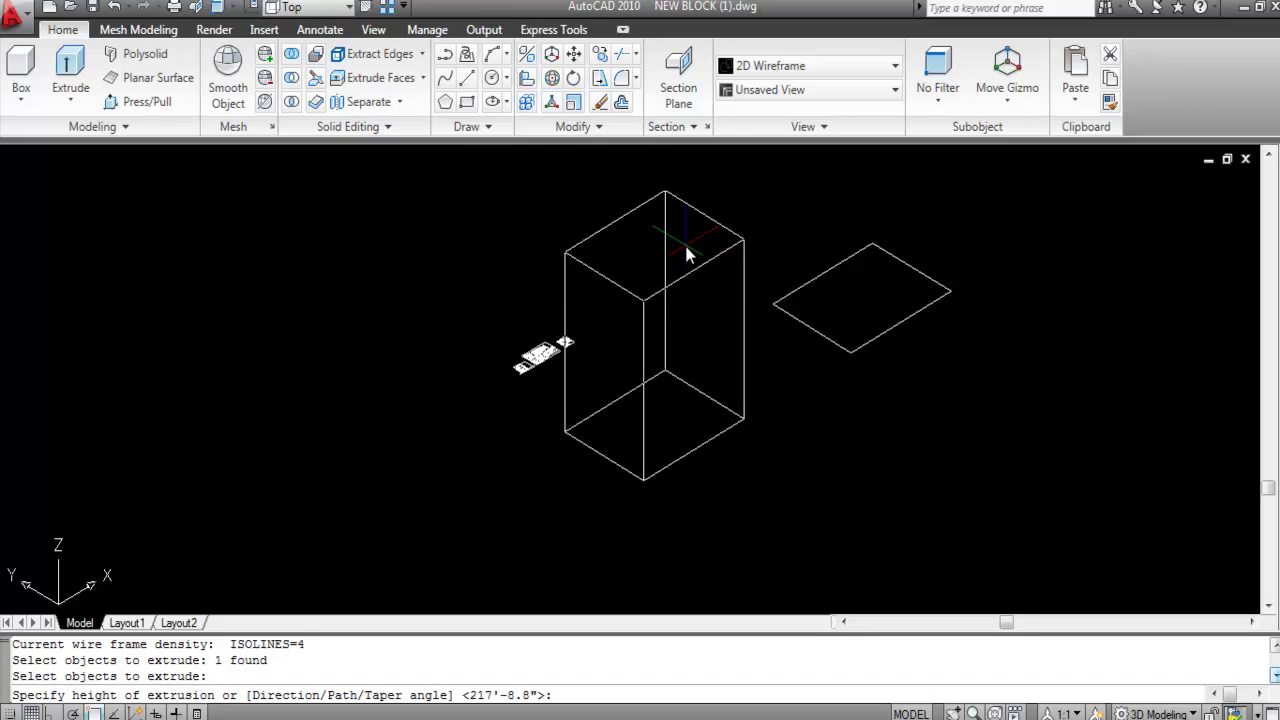
pyautogui.click(703, 284)
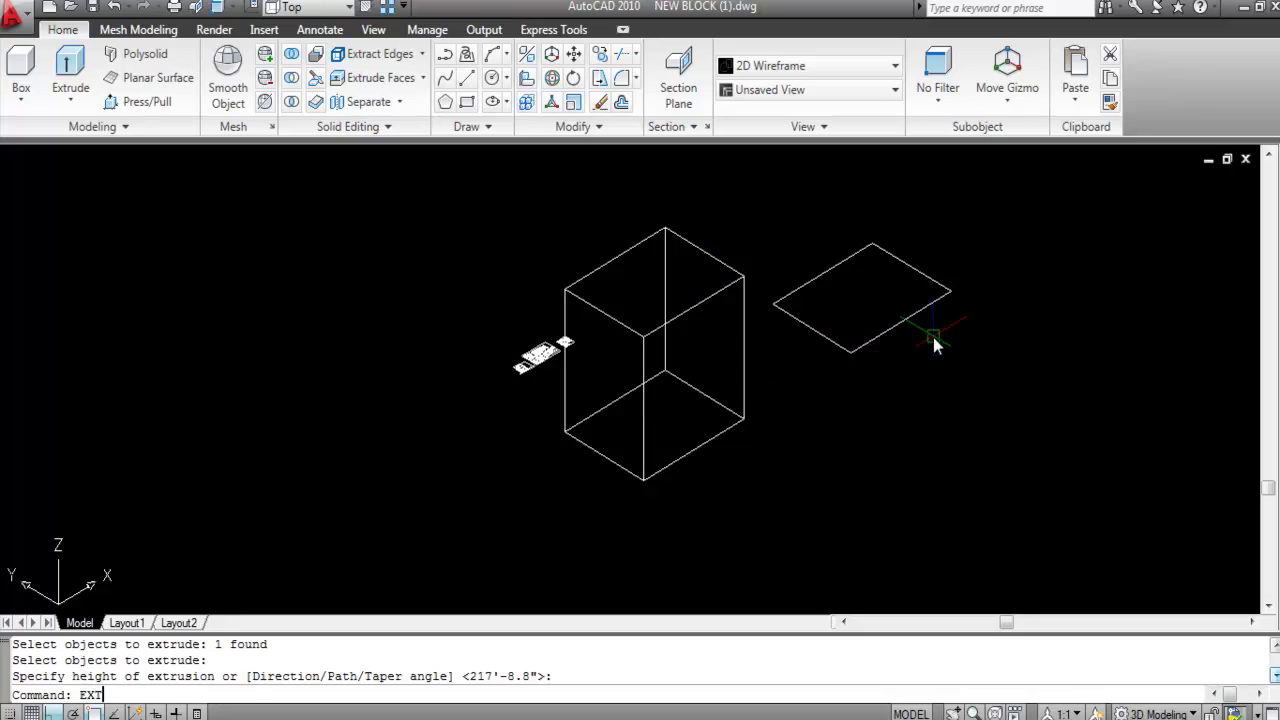
# Extrude the four separate lines of the copied rectangle upward by about 1322'.
pyautogui.write('EXT')
pyautogui.press('Return')
pyautogui.click(896, 326)
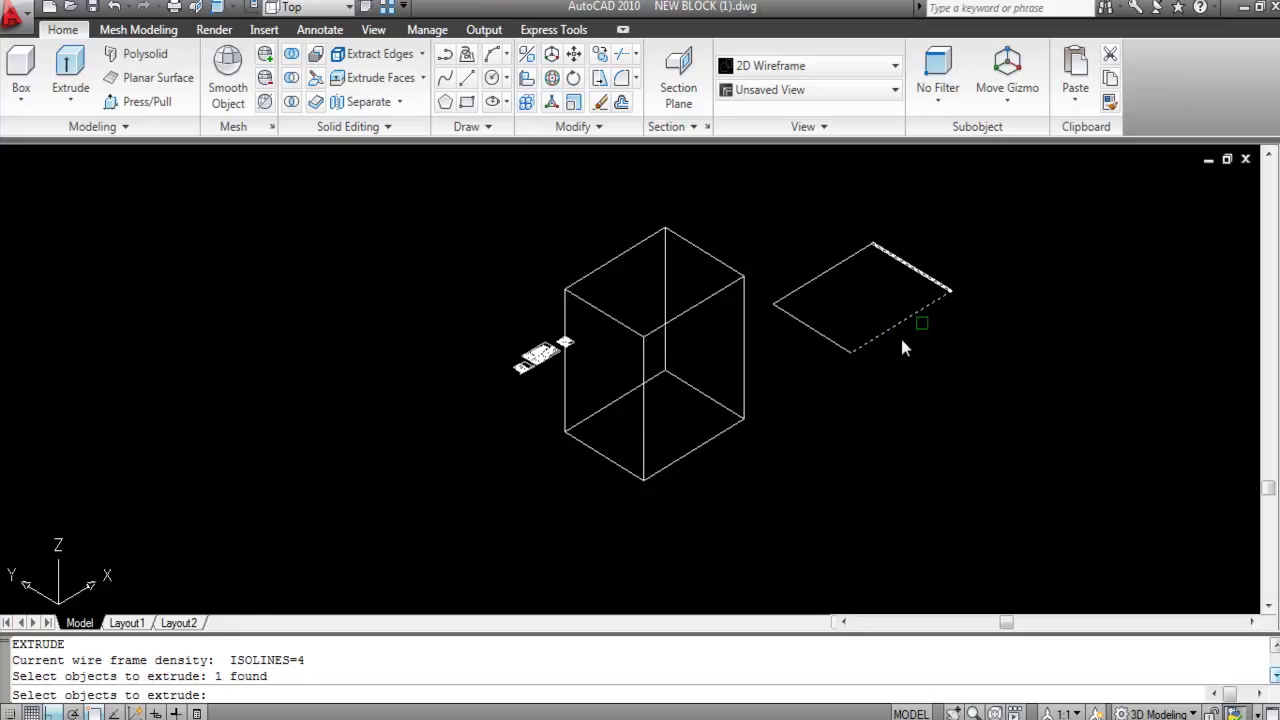
pyautogui.click(834, 344)
pyautogui.click(832, 268)
pyautogui.click(925, 276)
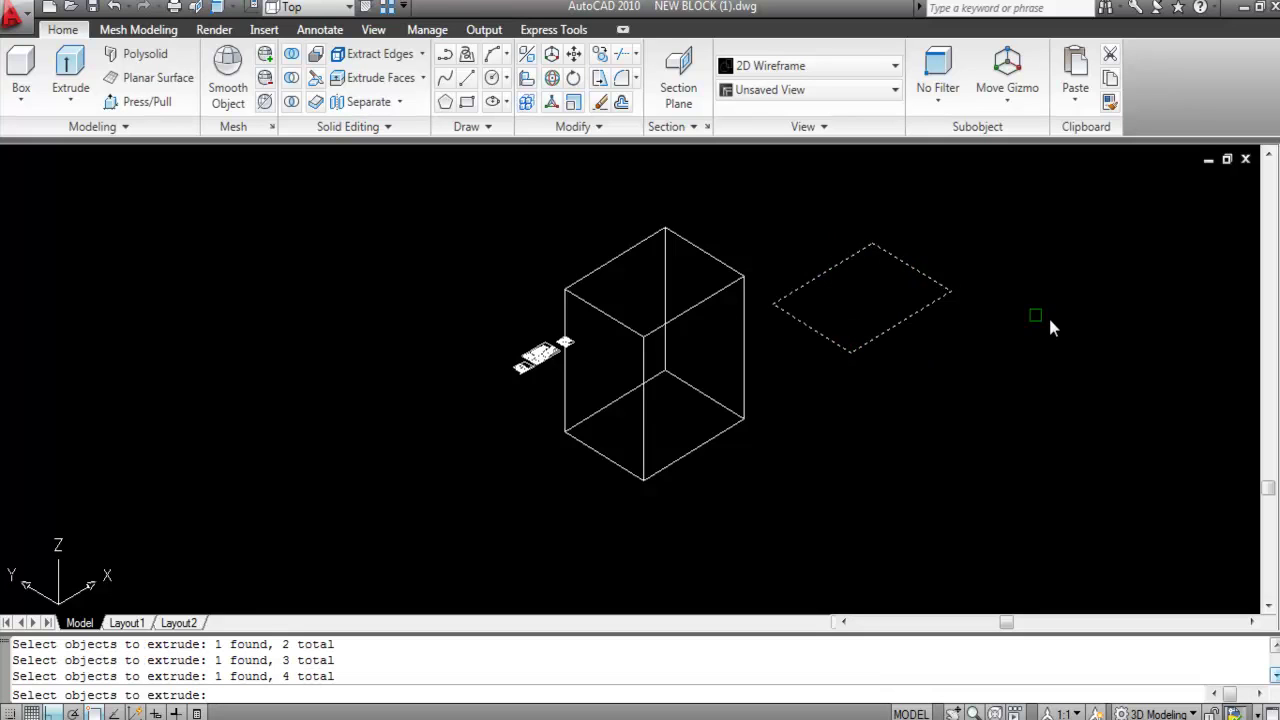
pyautogui.press('Return')
pyautogui.click(898, 335)
pyautogui.scroll(-3, 920, 386)
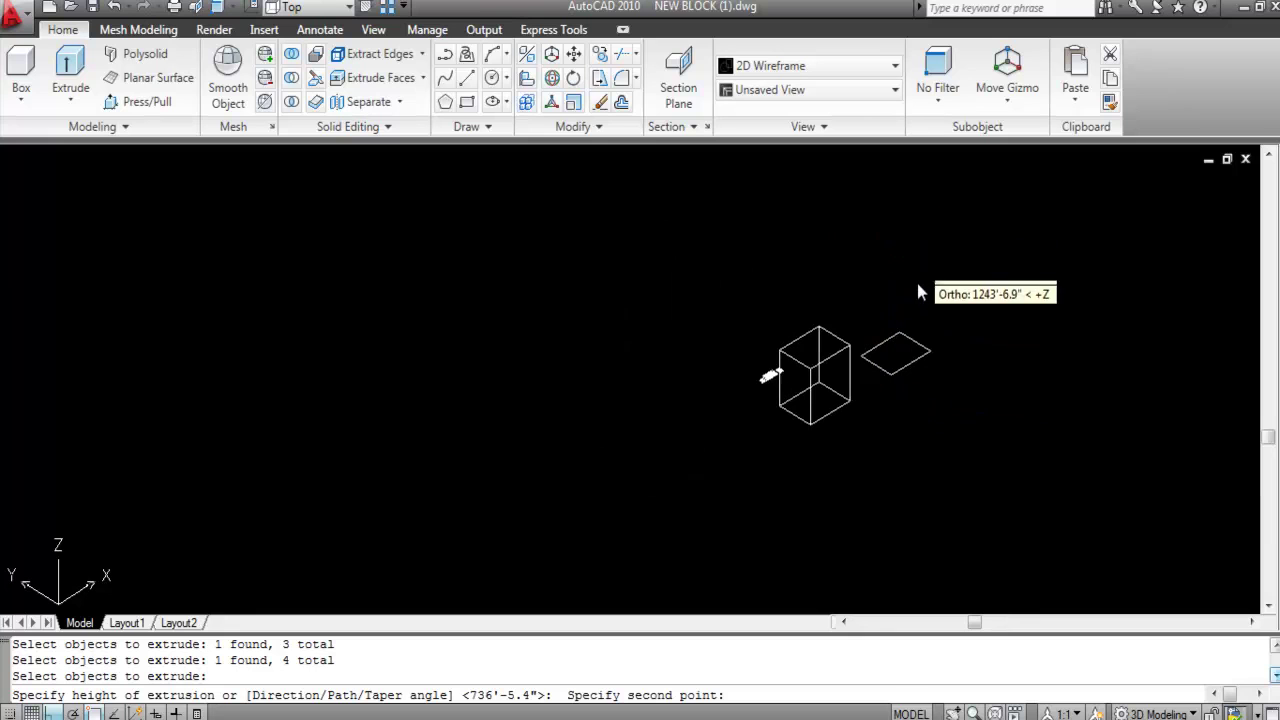
pyautogui.click(917, 270)
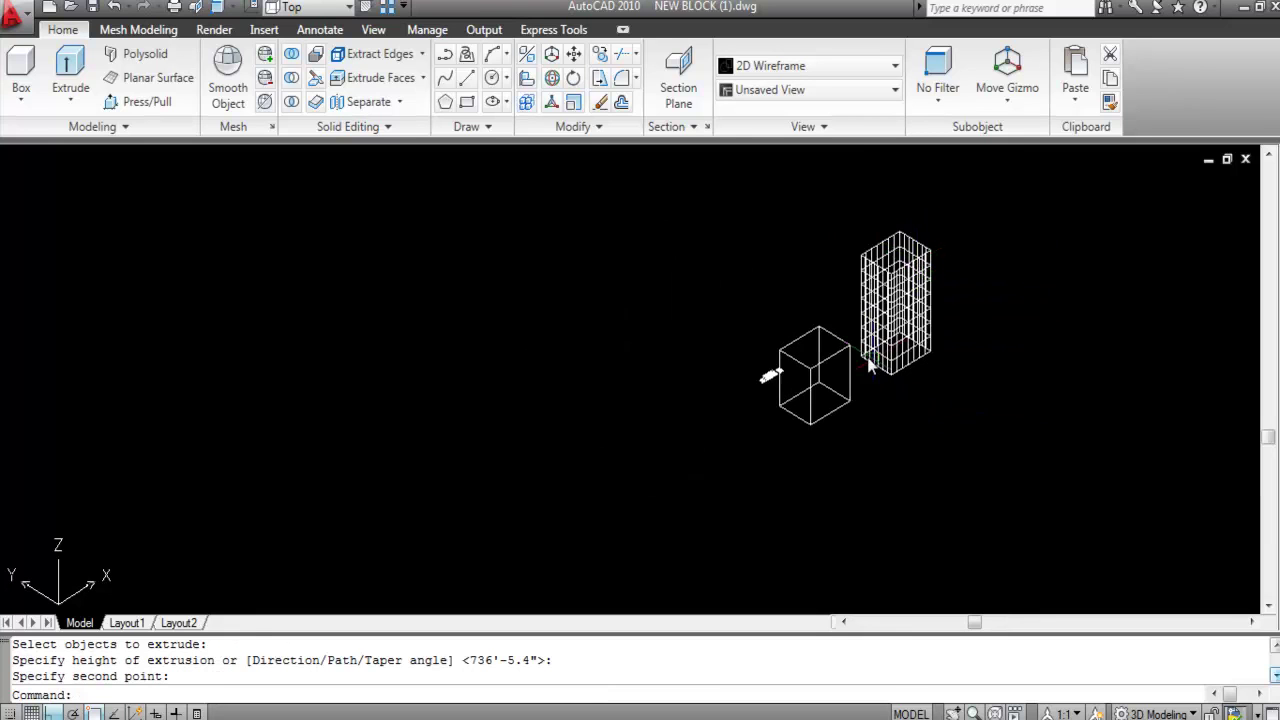
# Undo the extrusion of the copied rectangle's four lines.
pyautogui.scroll(4, 852, 354)
pyautogui.scroll(-3, 951, 413)
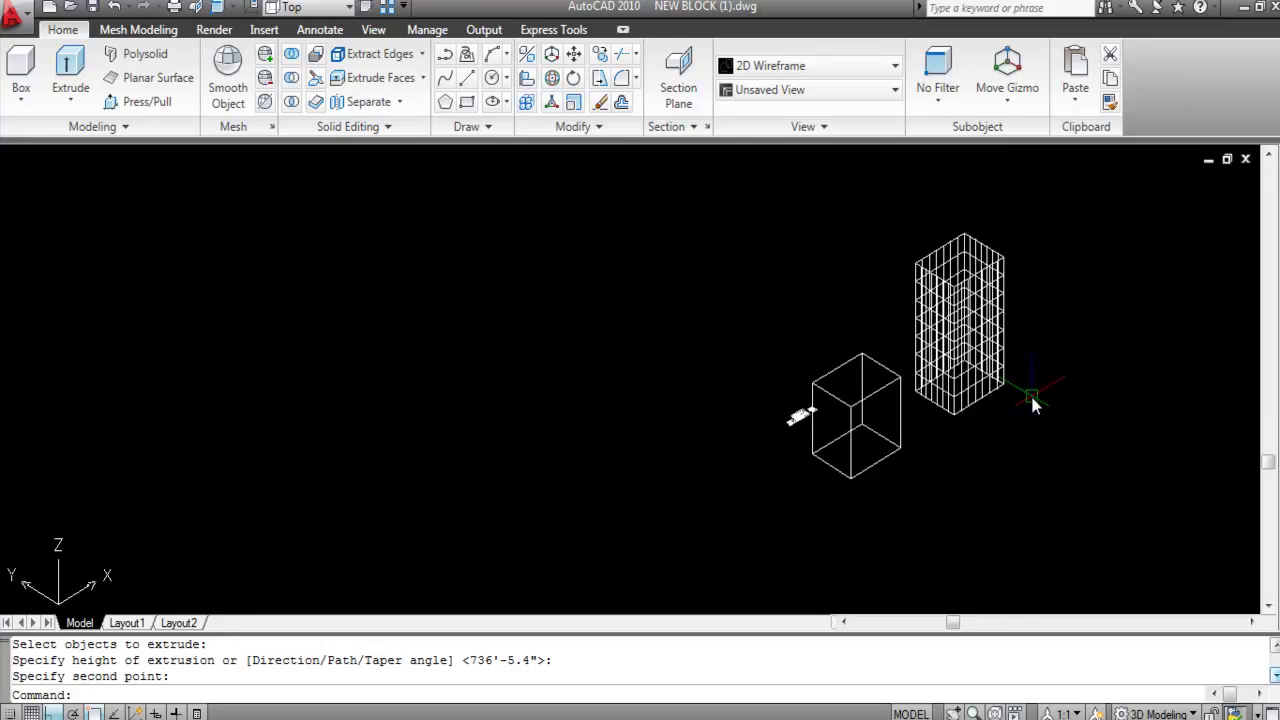
pyautogui.click(1070, 450)
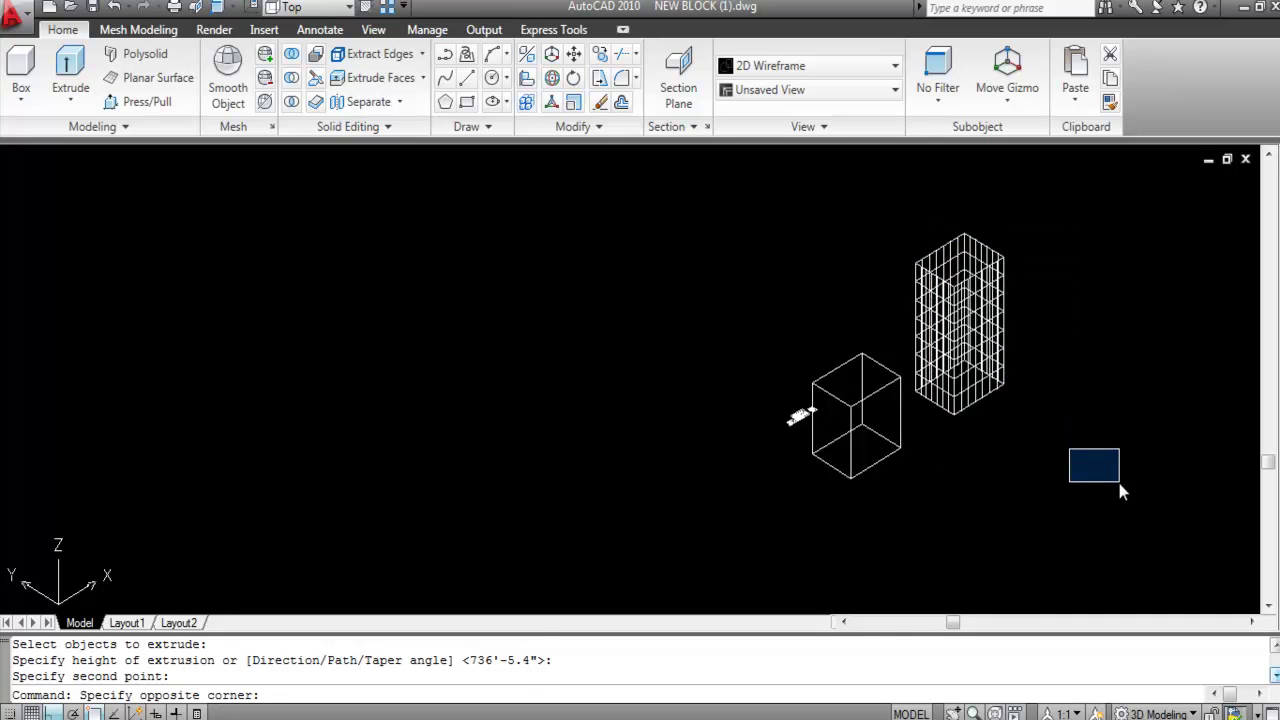
pyautogui.hotkey('ctrl', 'z')
pyautogui.hotkey('ctrl', 'z')
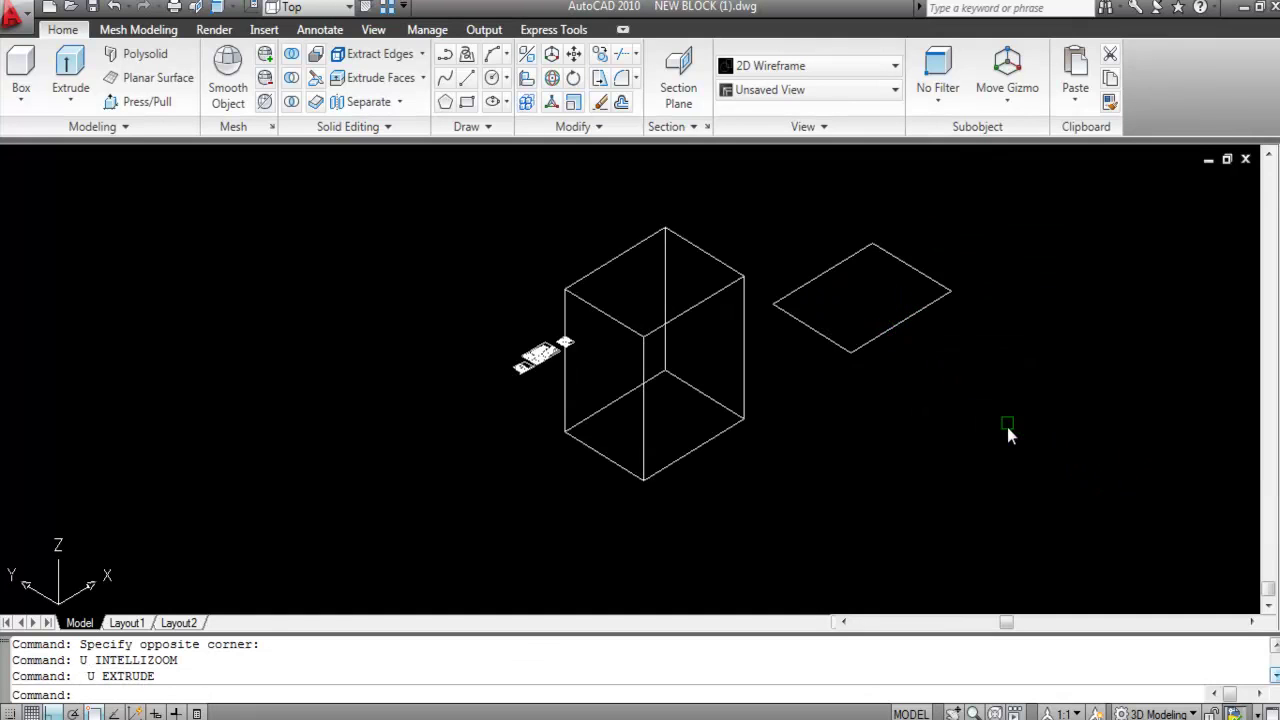
pyautogui.press('Escape')
# Convert the copied rectangle's four lines into a region and pick two of its edges to check how it selects.
pyautogui.write('R')
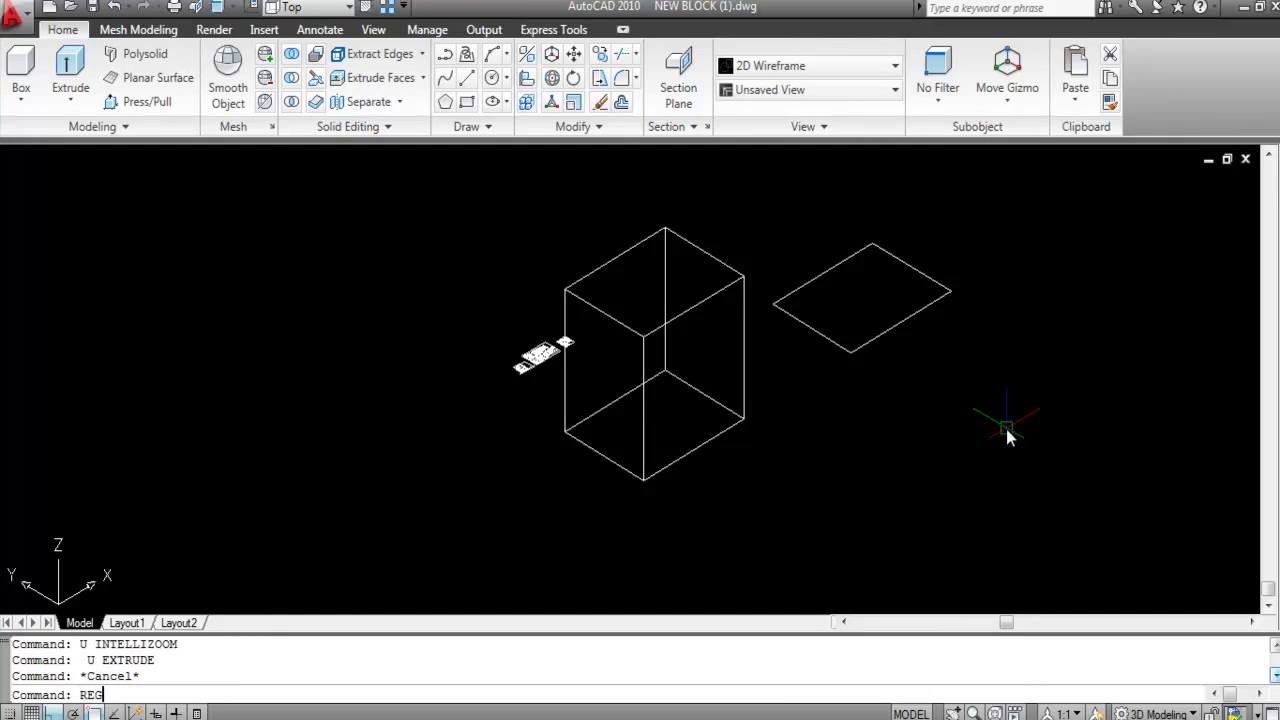
pyautogui.write('EG')
pyautogui.press('Return')
pyautogui.click(1017, 393)
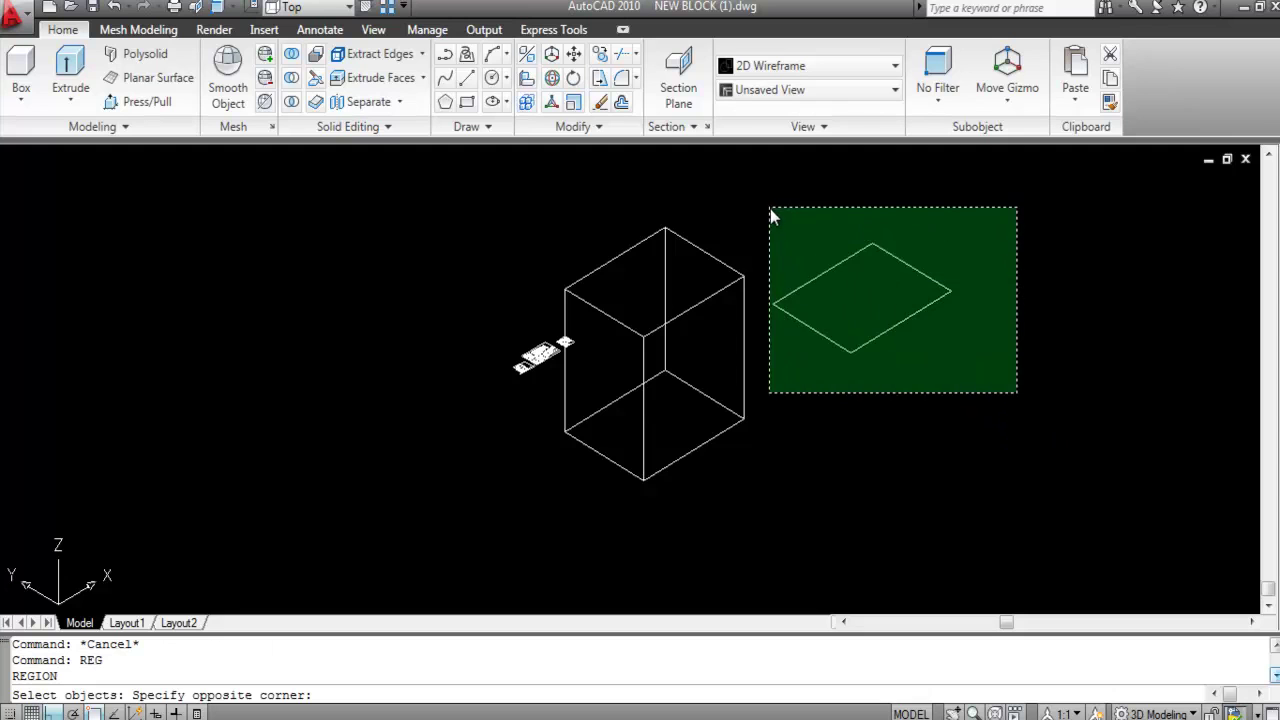
pyautogui.click(768, 211)
pyautogui.press('Return')
pyautogui.click(879, 336)
pyautogui.press('Escape')
pyautogui.click(928, 278)
pyautogui.press('Escape')
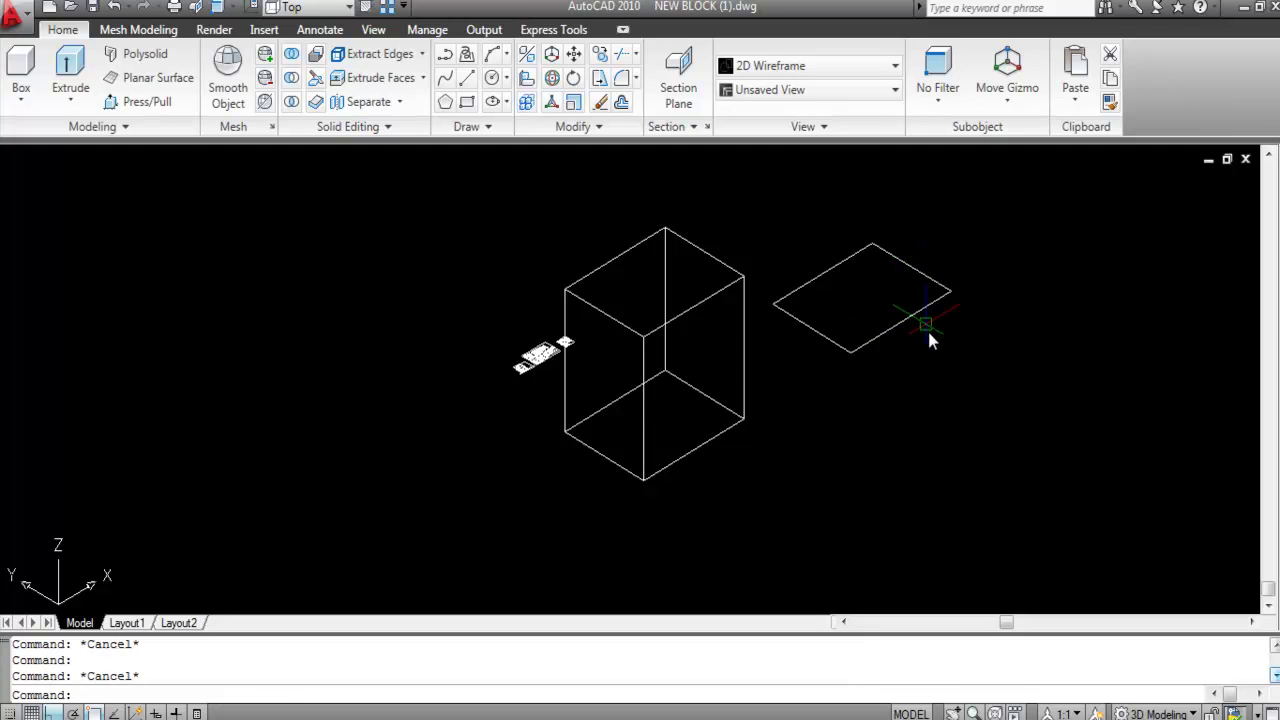
# Extrude the copied rectangle's region downward, slightly taller than the first solid.
pyautogui.write('E')
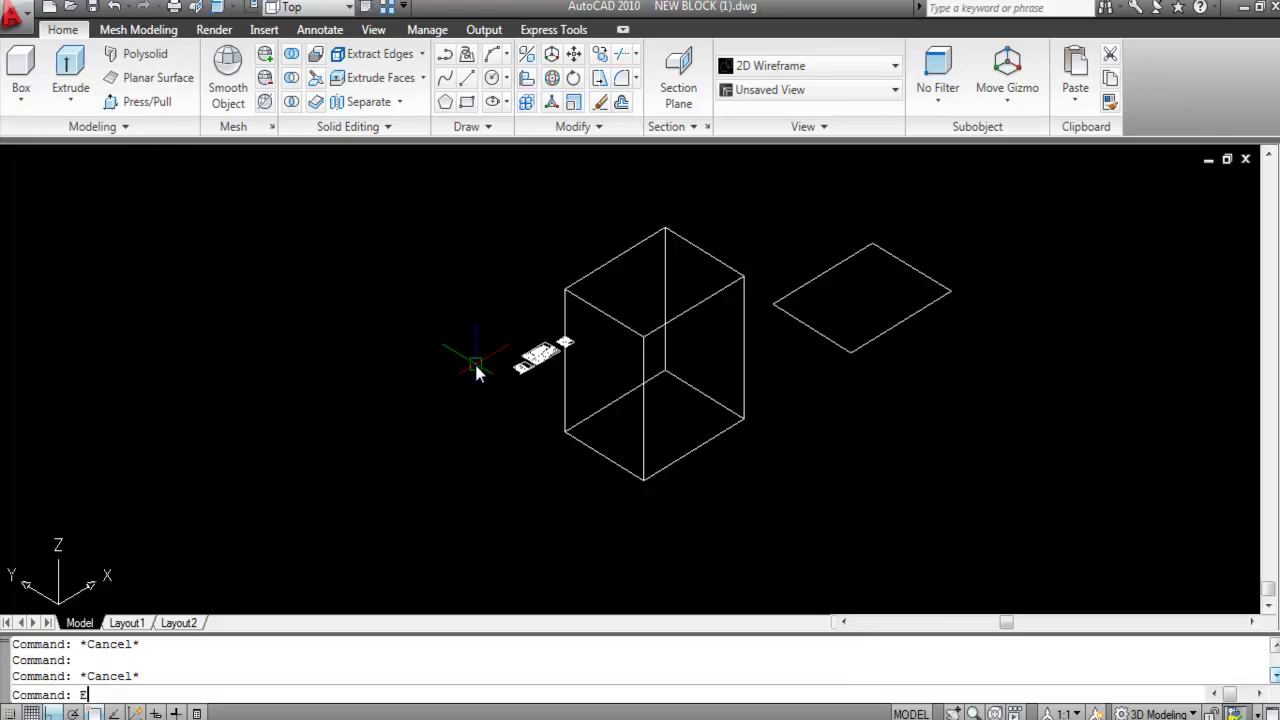
pyautogui.write('XT')
pyautogui.press('Return')
pyautogui.click(863, 342)
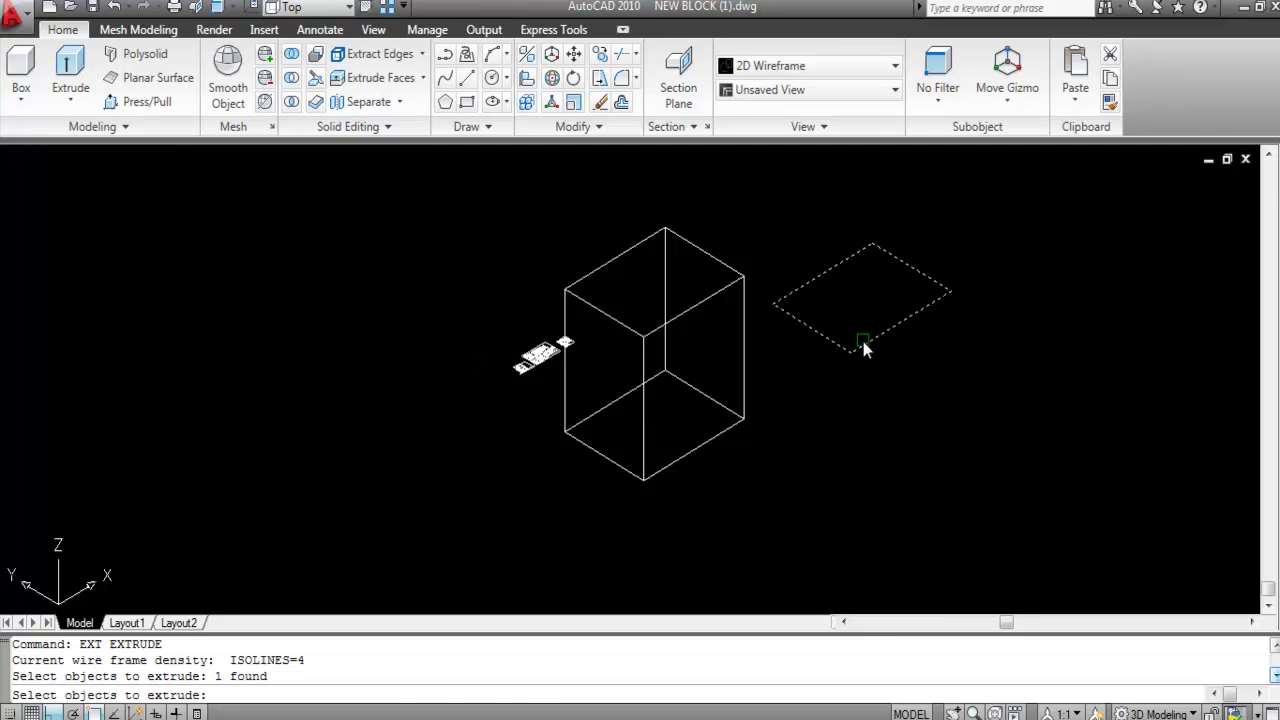
pyautogui.press('Return')
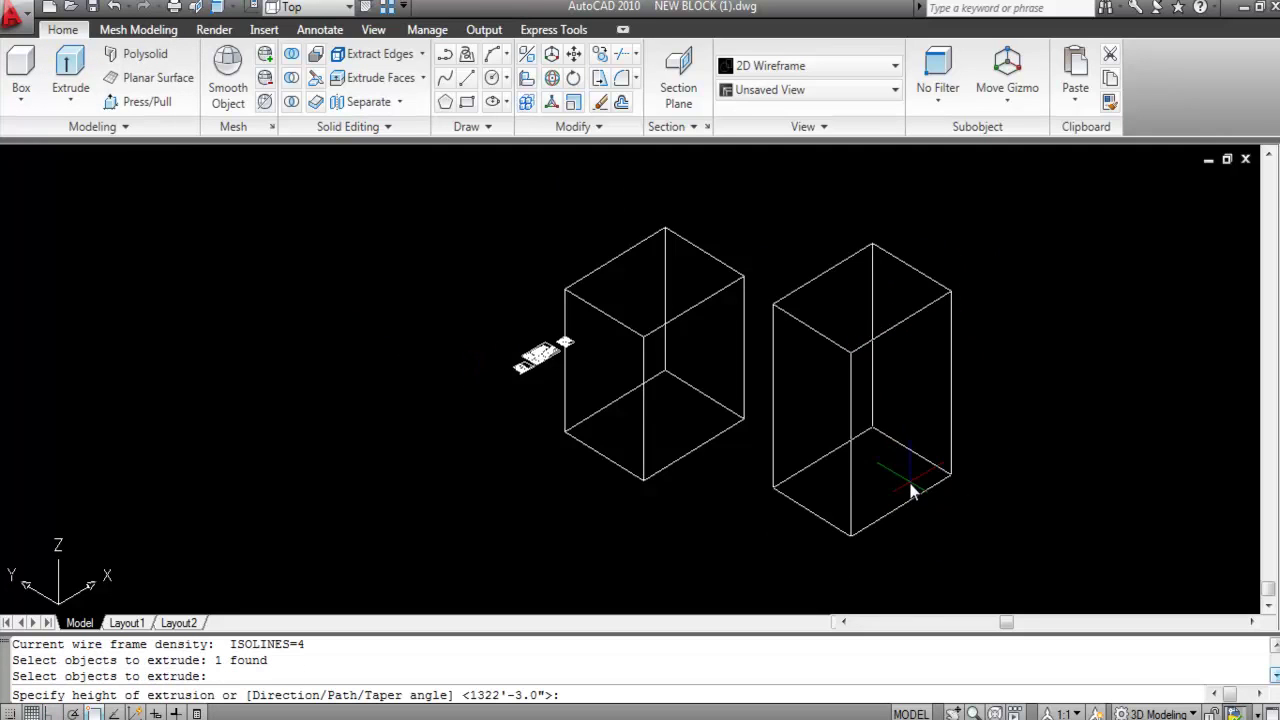
pyautogui.click(911, 490)
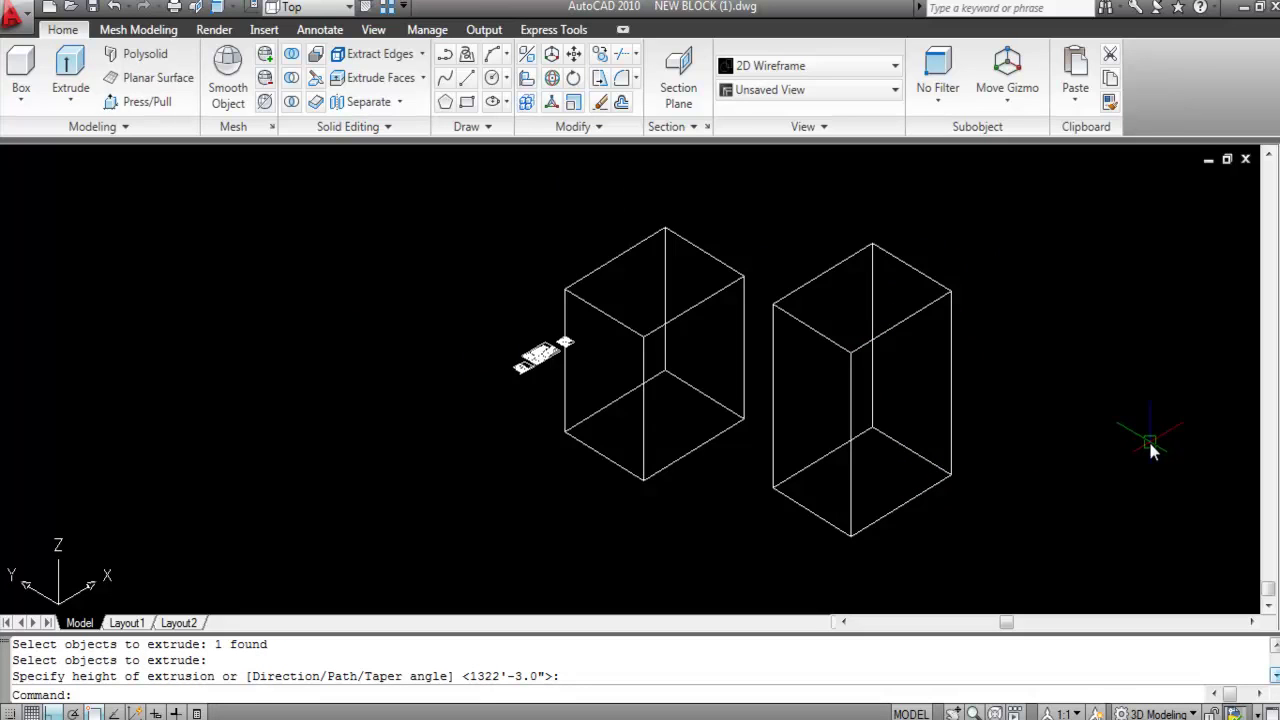
# Set the view back to Top.
pyautogui.moveTo(949, 311)
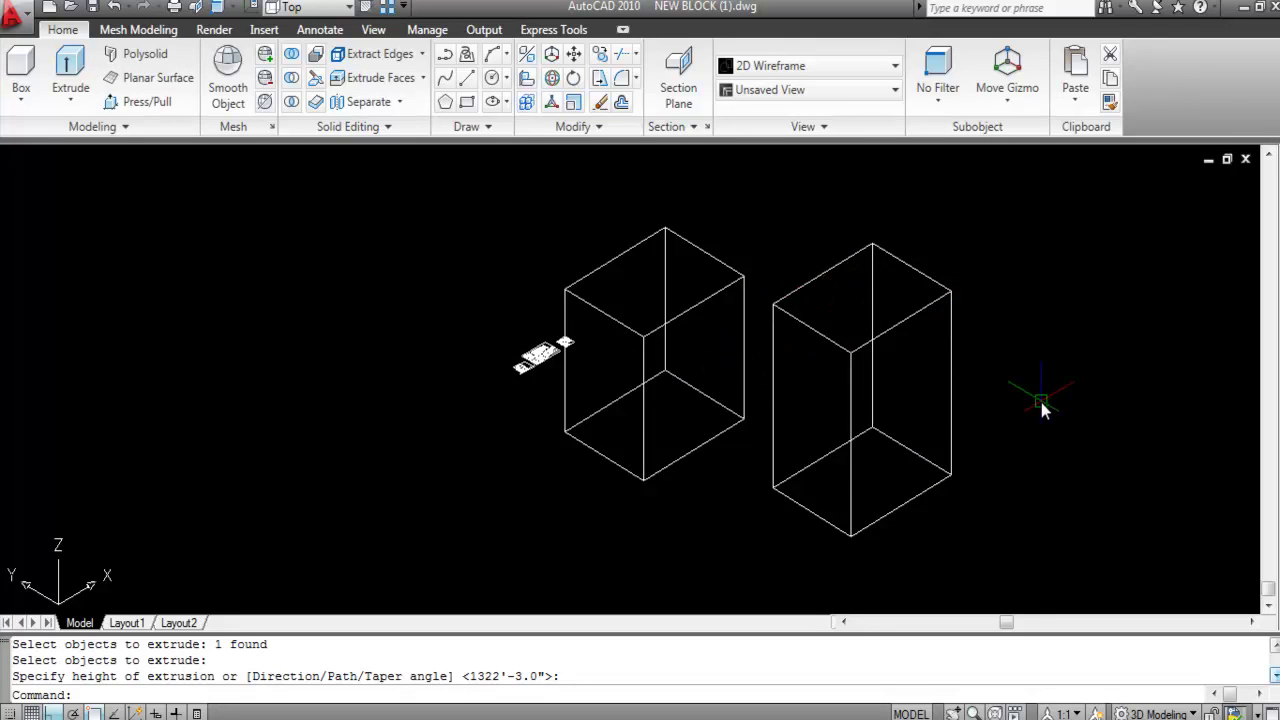
pyautogui.click(820, 89)
pyautogui.click(793, 116)
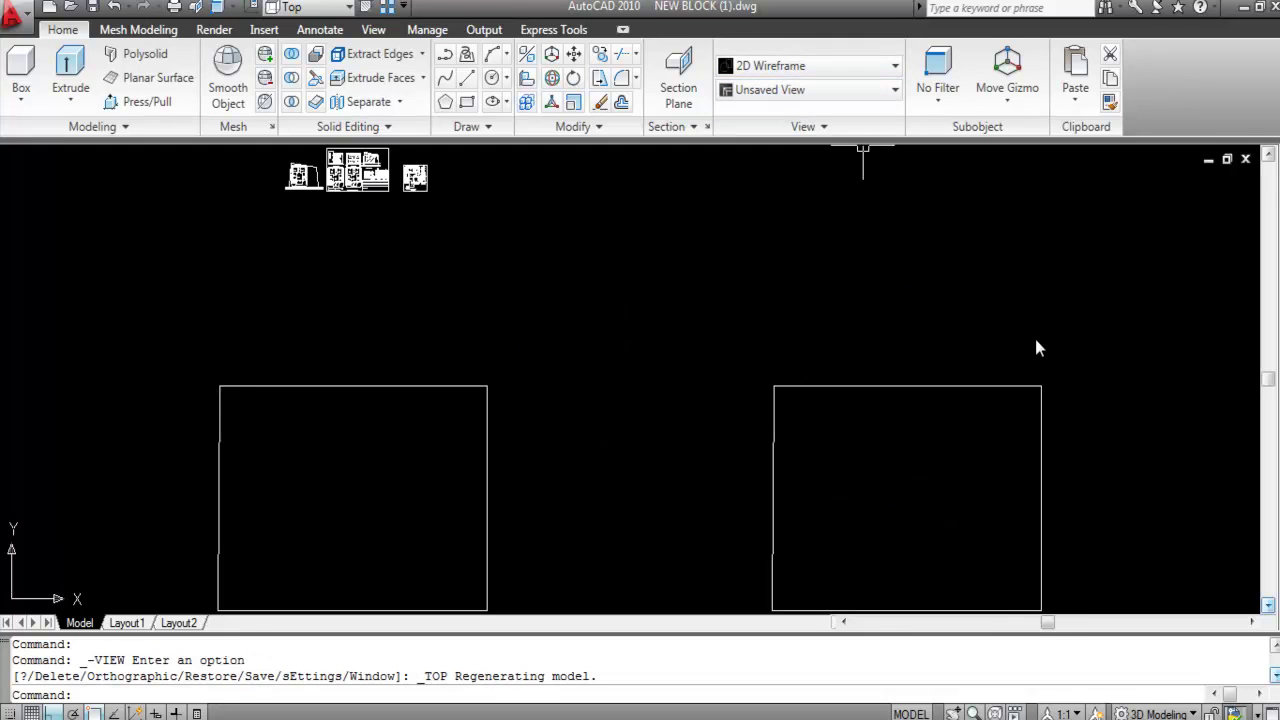
pyautogui.scroll(-4, 980, 357)
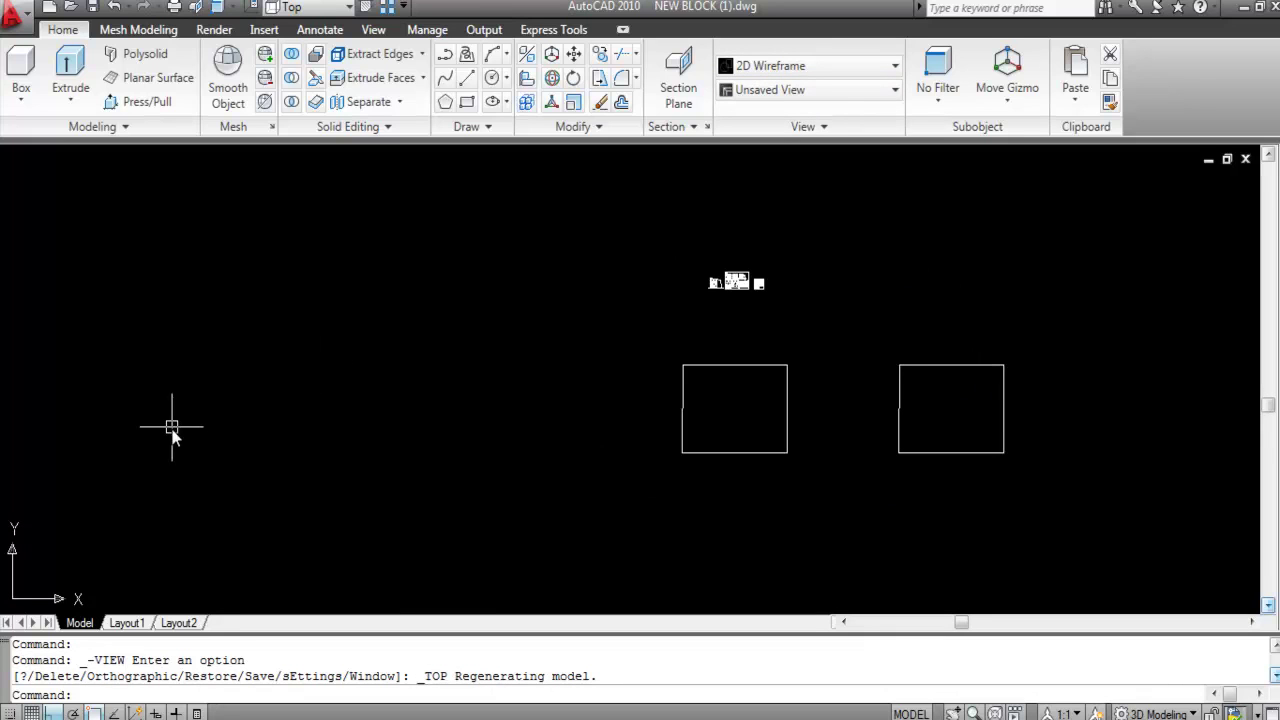
# Draw a closed four-sided shape with a slanted left side from separate lines, beside the two rectangles and larger than them.
pyautogui.press('Return')
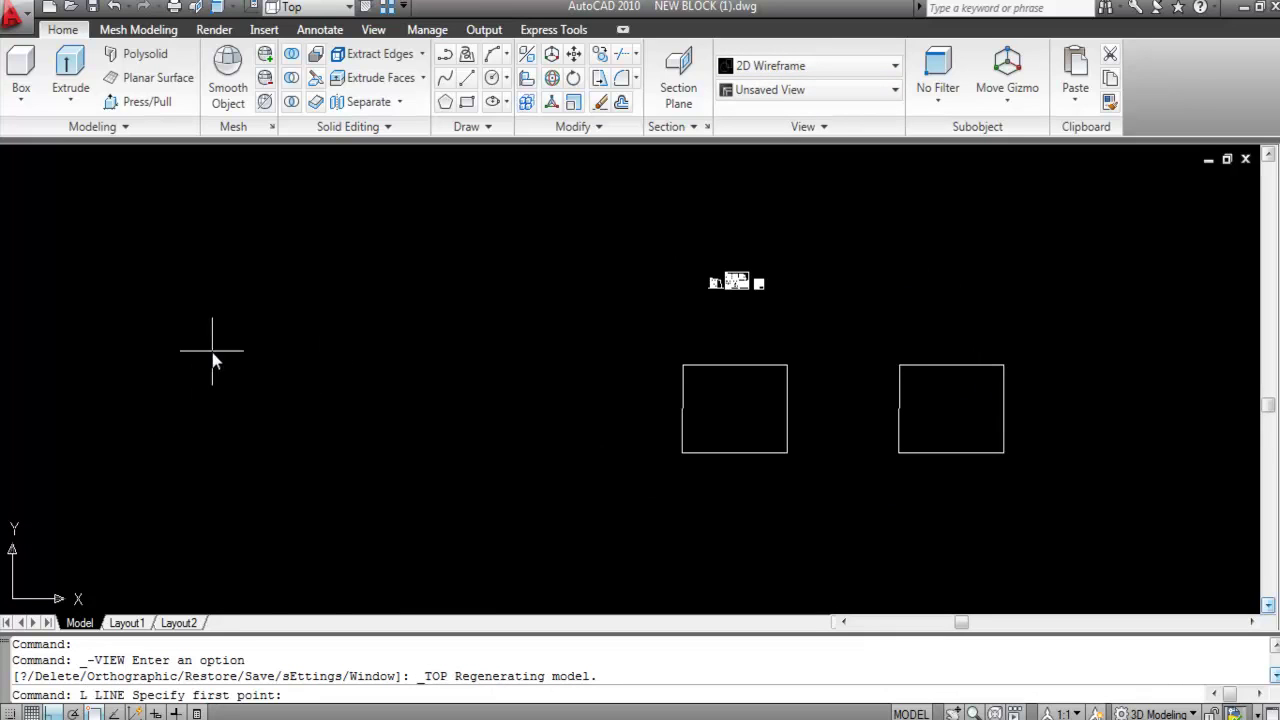
pyautogui.click(318, 337)
pyautogui.click(518, 546)
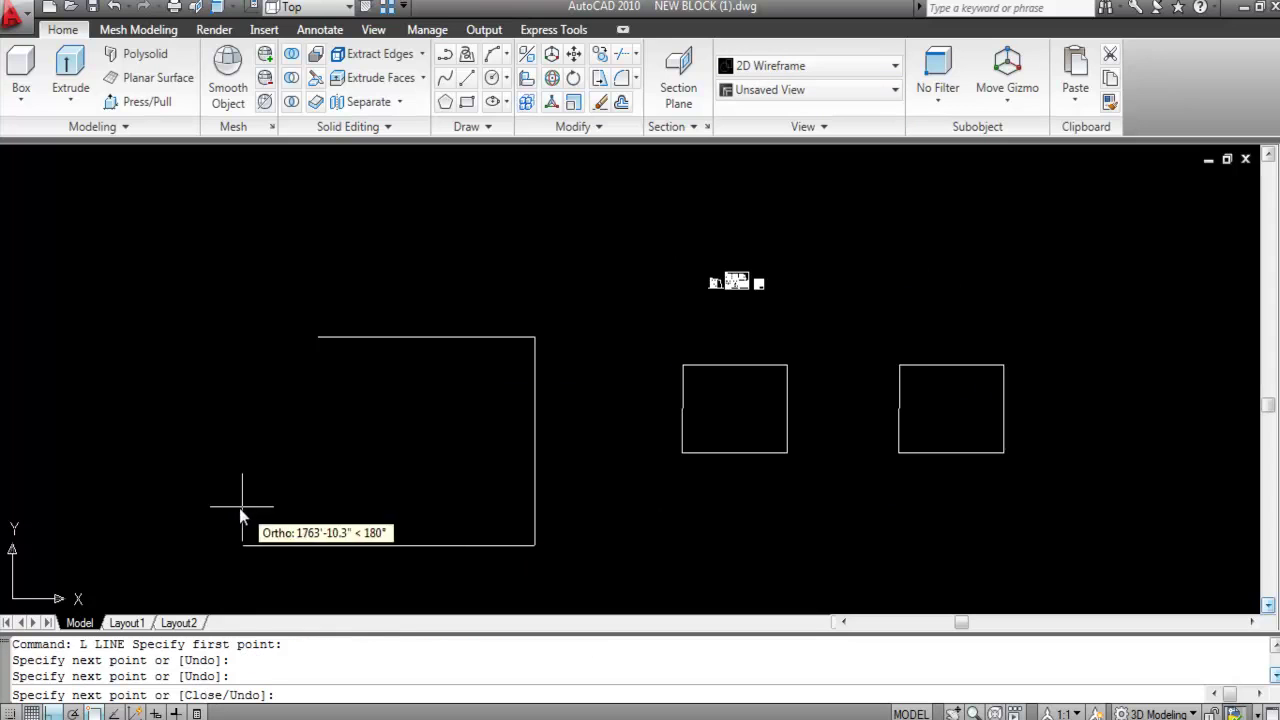
pyautogui.click(351, 505)
pyautogui.click(318, 337)
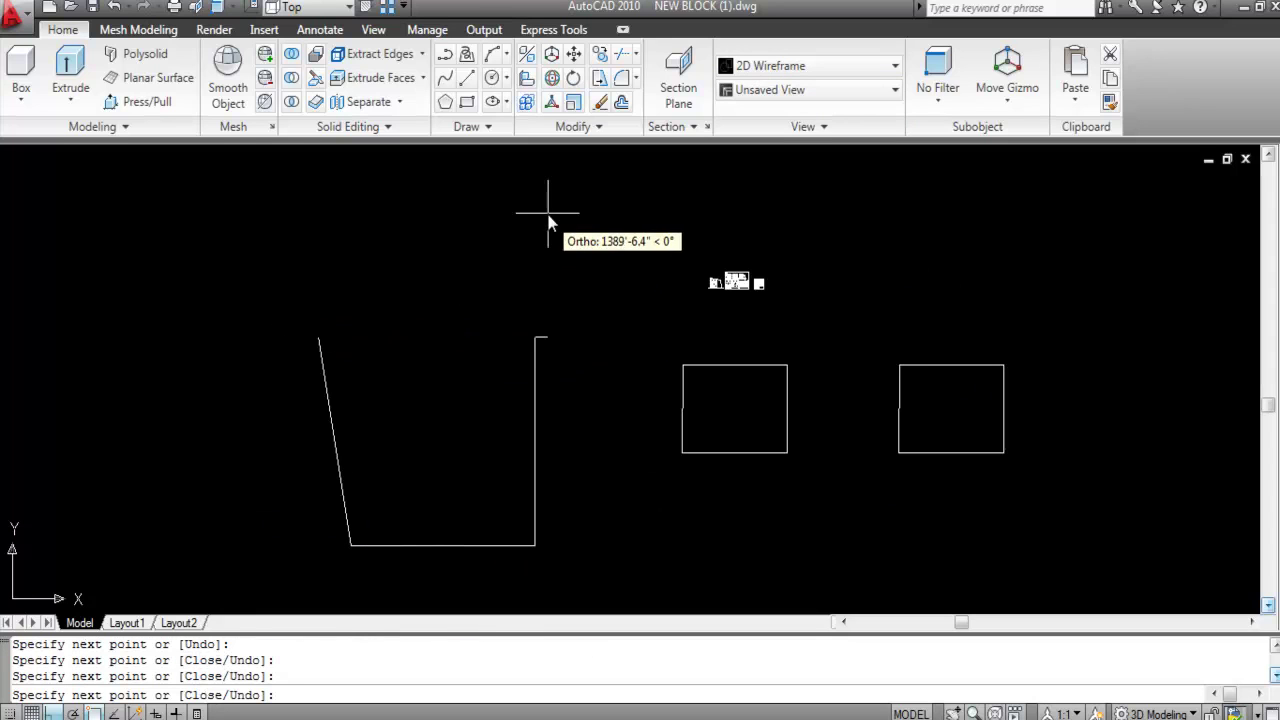
pyautogui.scroll(-1, 555, 300)
pyautogui.click(535, 337)
pyautogui.press('Escape')
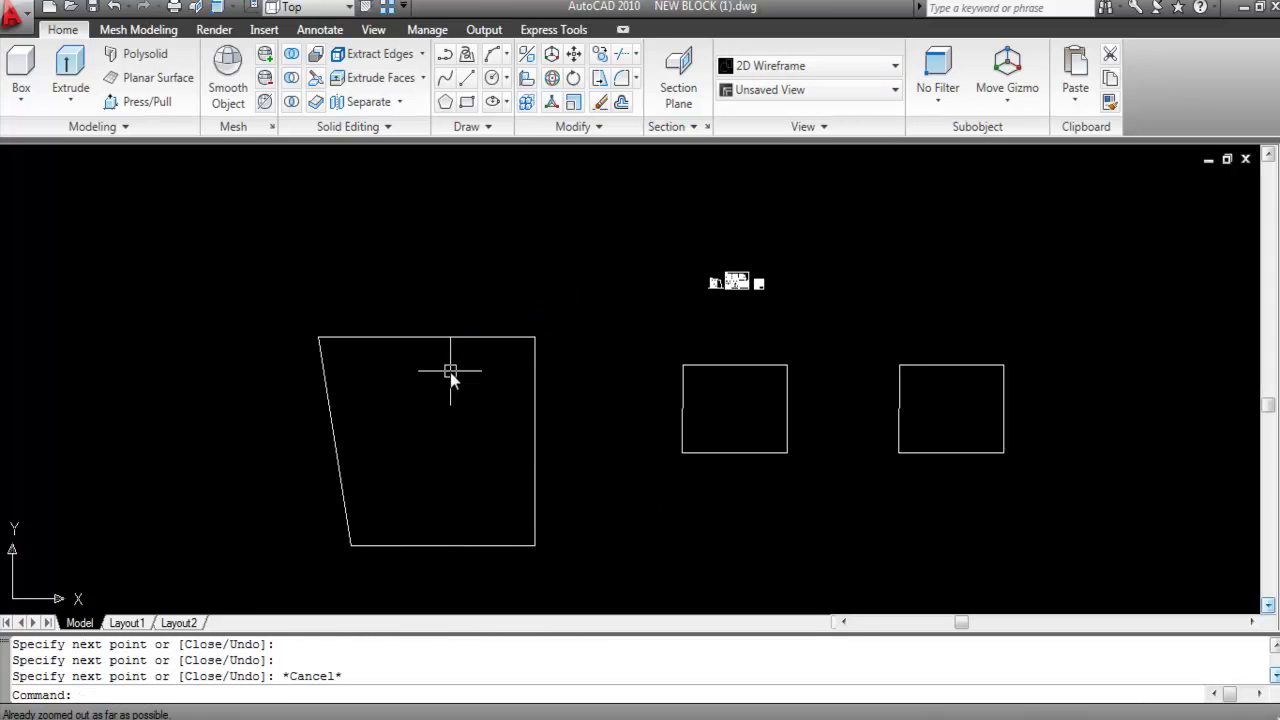
# Regenerate the drawing and create a boundary polyline from a point inside the slanted four-sided shape.
pyautogui.write('re')
pyautogui.press('Return')
pyautogui.scroll(-3, 450, 390)
pyautogui.scroll(1, 424, 450)
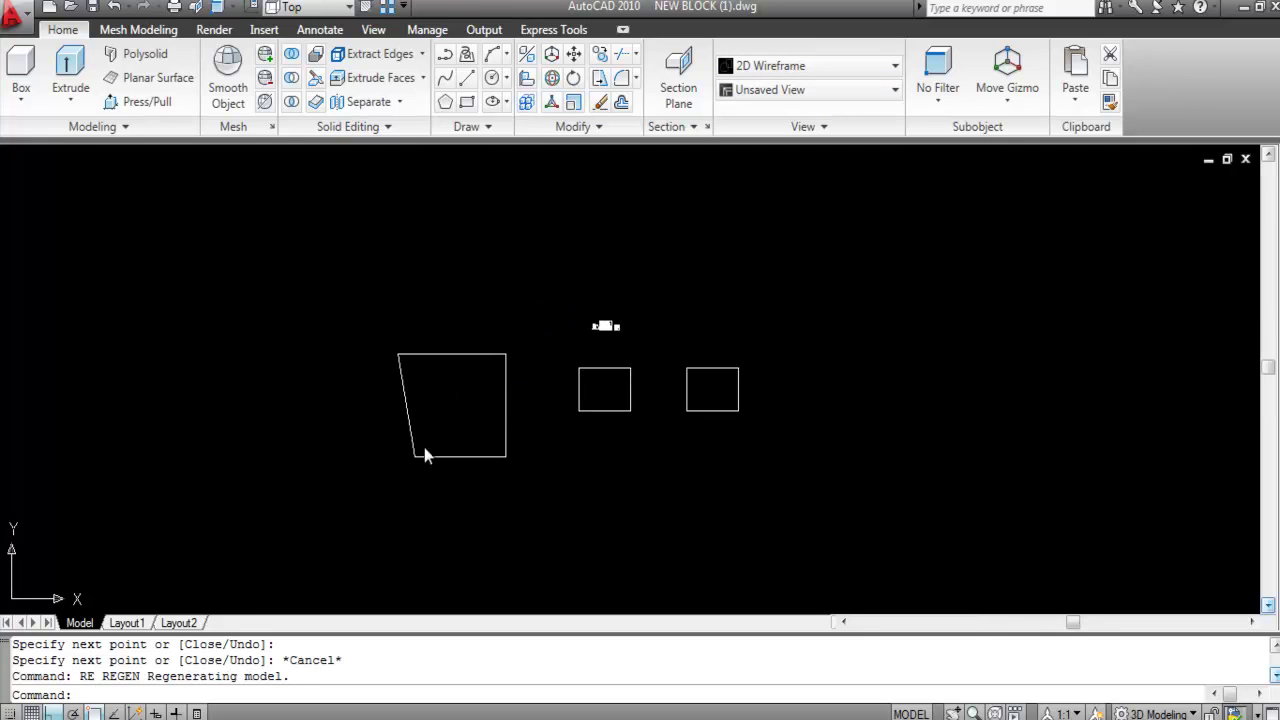
pyautogui.write('bo')
pyautogui.press('Return')
pyautogui.click(310, 149)
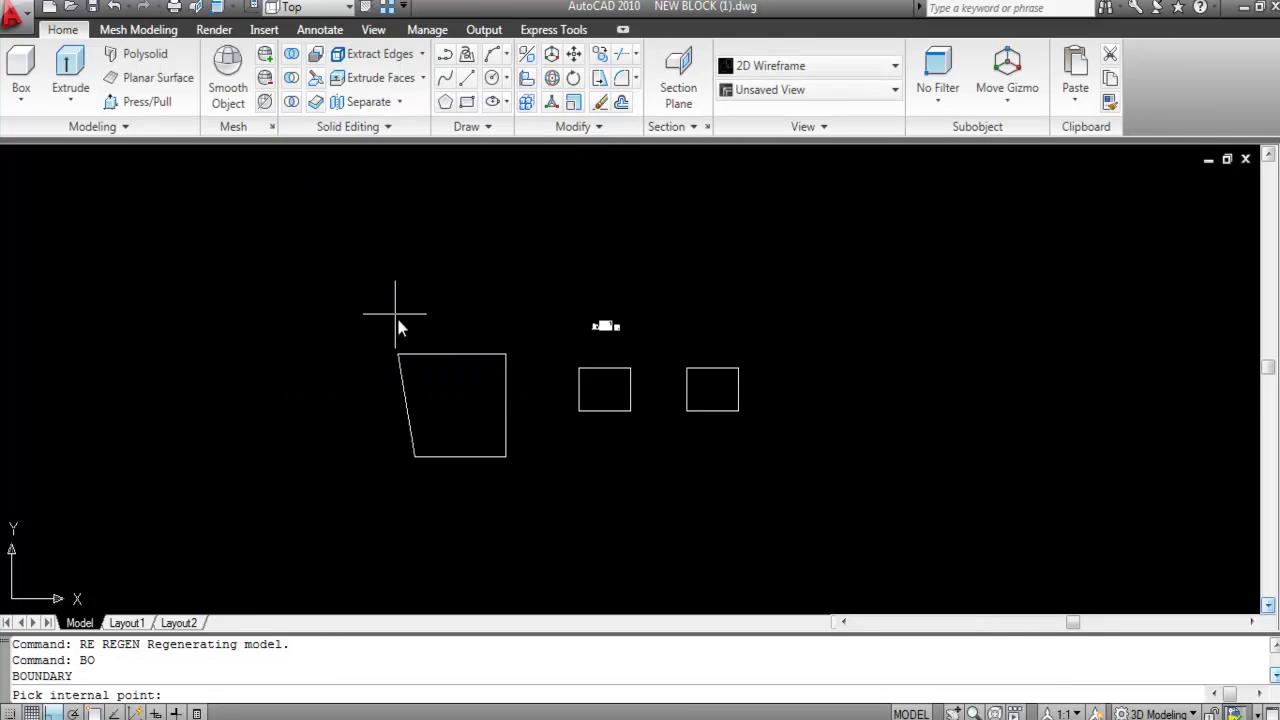
pyautogui.click(449, 407)
pyautogui.press('Return')
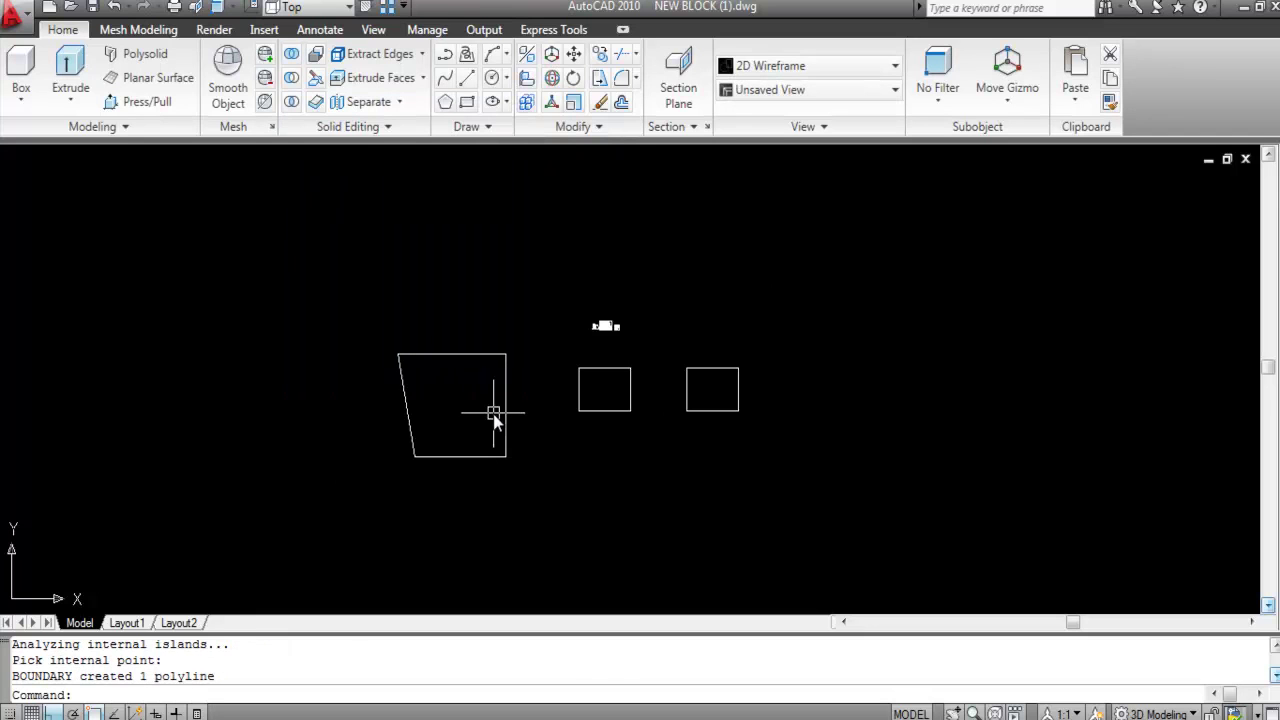
# Move the boundary polyline horizontally left, clear of the original lines.
pyautogui.click(506, 418)
pyautogui.write('m')
pyautogui.press('Return')
pyautogui.click(500, 480)
pyautogui.click(205, 420)
# Pick the moved boundary and several of the original shape's lines to compare how each selects.
pyautogui.click(229, 380)
pyautogui.click(163, 411)
pyautogui.press('Escape')
pyautogui.click(207, 396)
pyautogui.press('Escape')
pyautogui.click(458, 352)
pyautogui.click(398, 376)
pyautogui.press('Escape')
pyautogui.click(508, 448)
pyautogui.press('Escape')
# Convert the original shape's four lines into a region and pick its bottom edge to check how it selects.
pyautogui.write('REG')
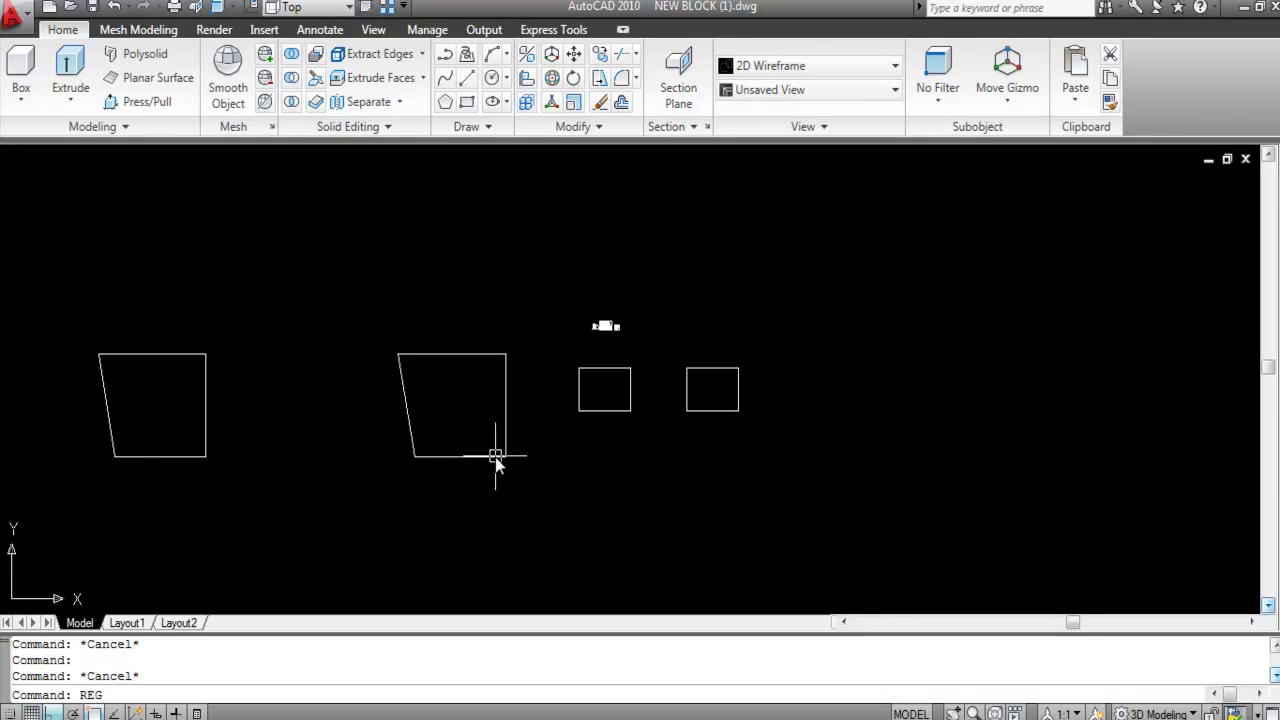
pyautogui.press('Return')
pyautogui.click(537, 486)
pyautogui.click(367, 313)
pyautogui.press('Return')
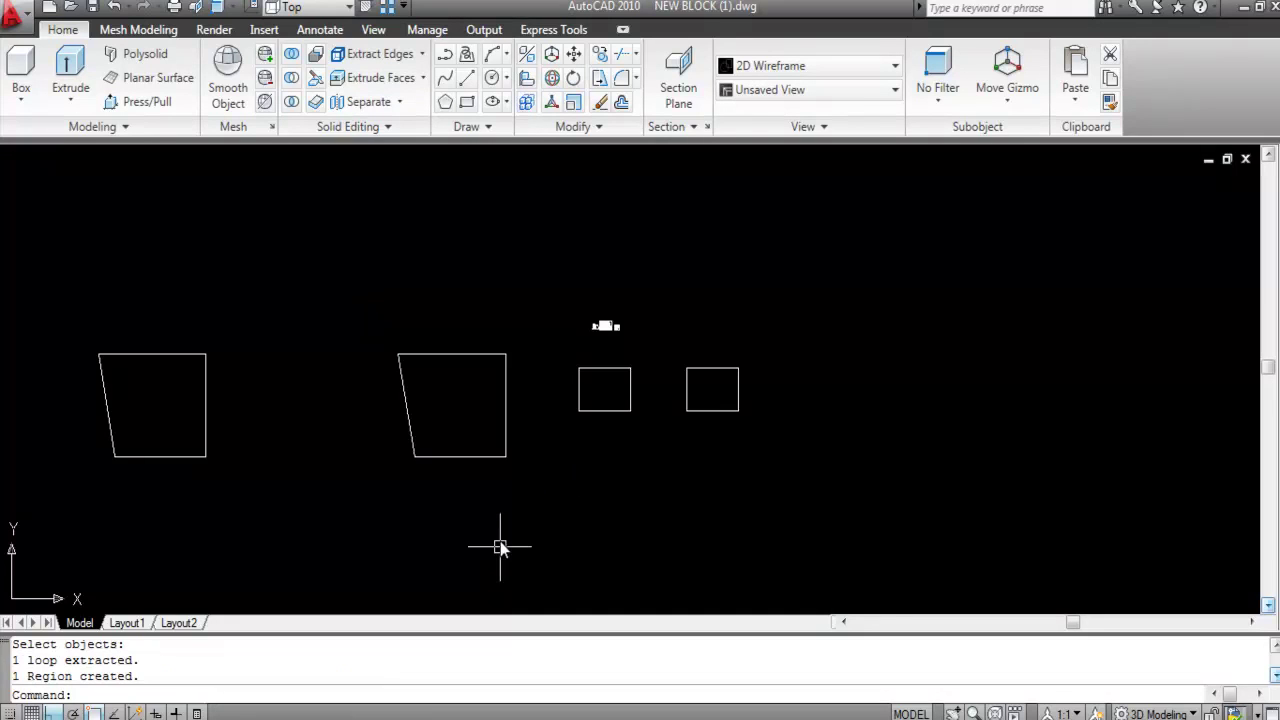
pyautogui.click(470, 456)
pyautogui.press('Escape')
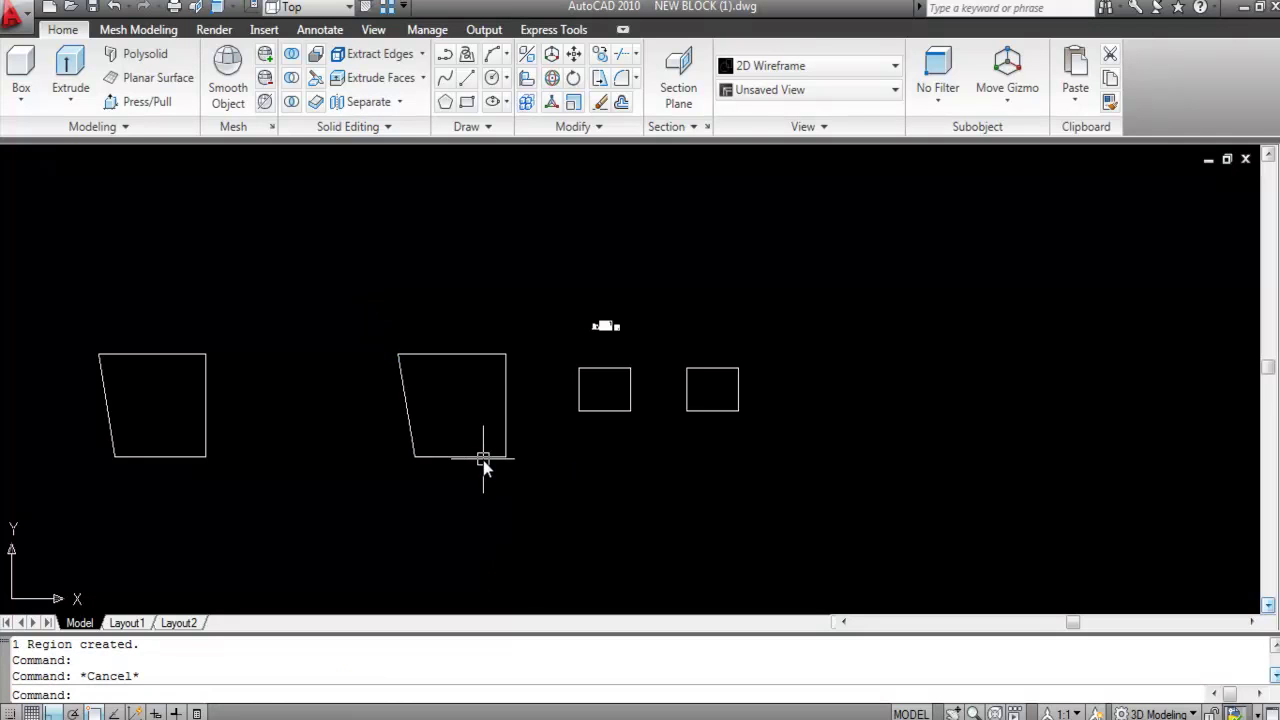
# Move the slanted shape's region about 1108' horizontally left, towards the boundary polyline.
pyautogui.click(486, 456)
pyautogui.write('M')
pyautogui.press('Return')
pyautogui.click(575, 500)
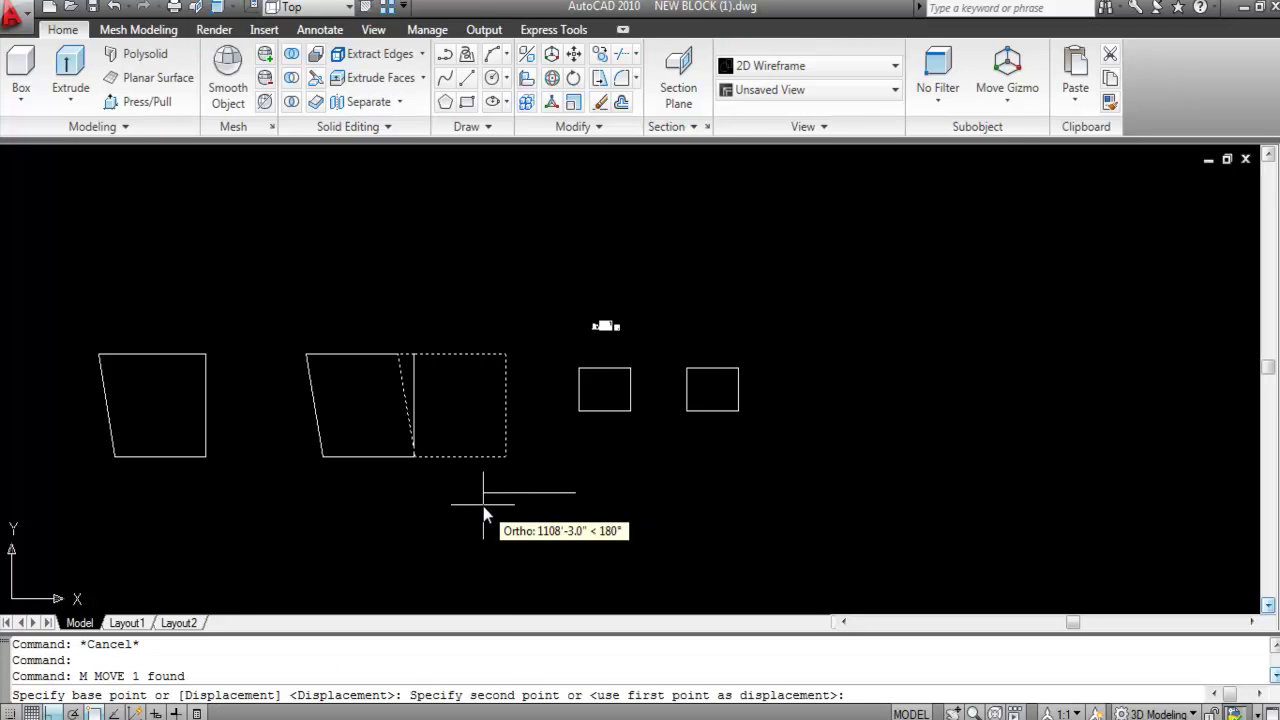
pyautogui.click(483, 506)
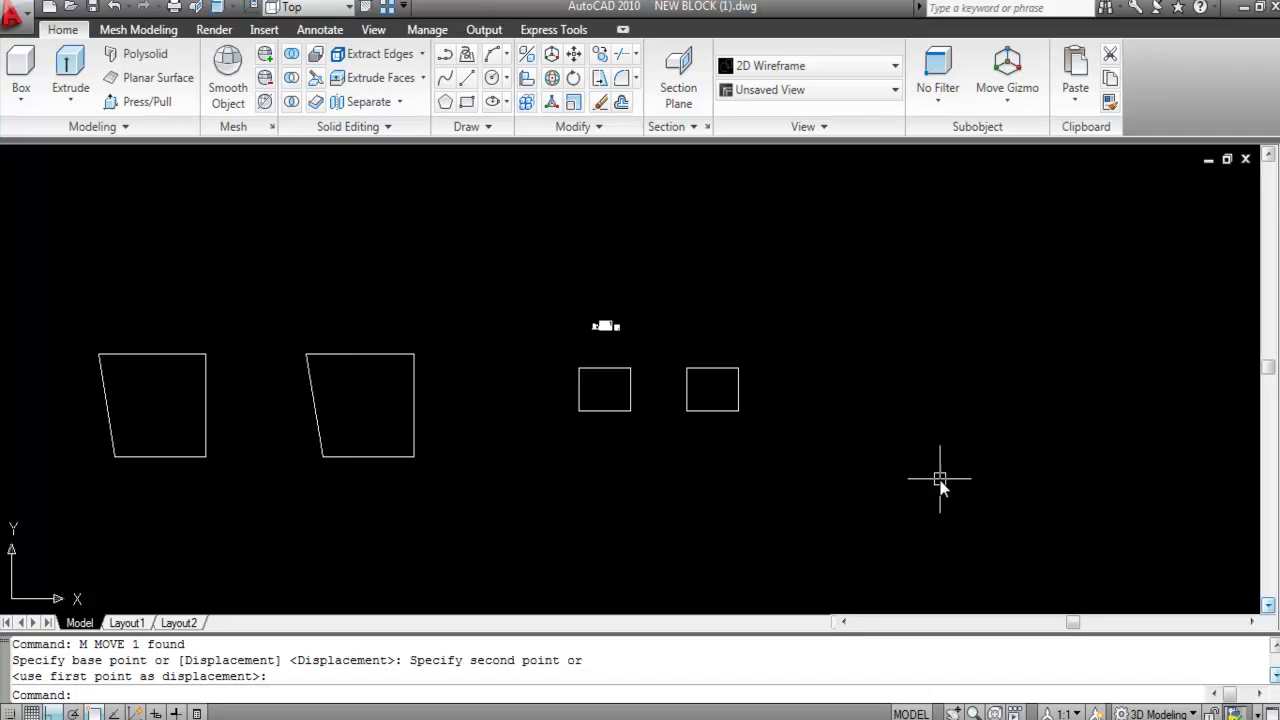
pyautogui.scroll(-2, 940, 482)
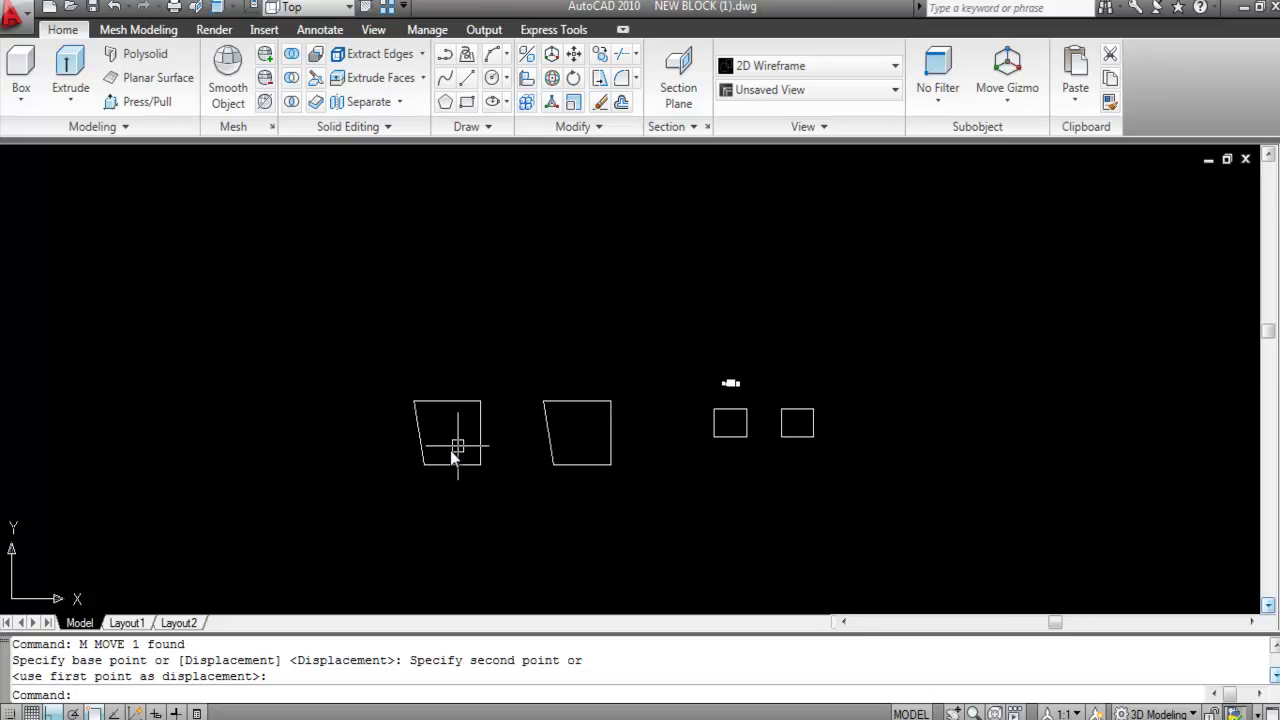
pyautogui.scroll(2, 438, 471)
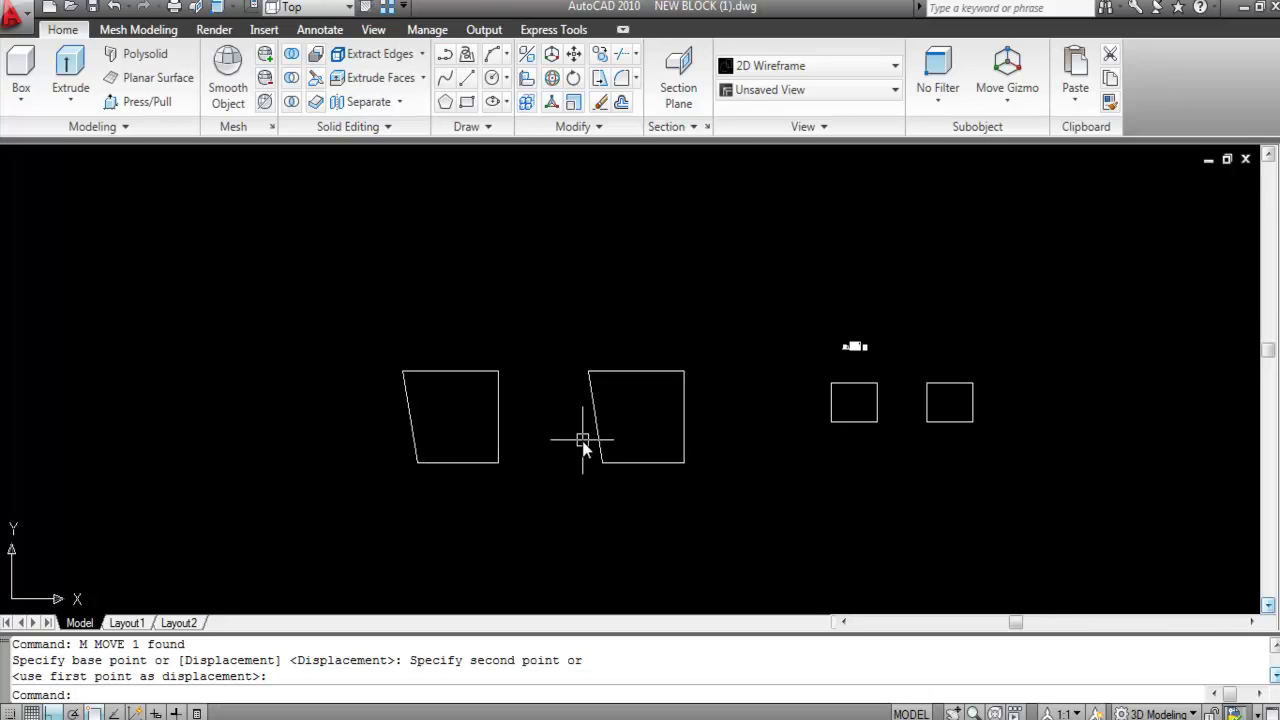